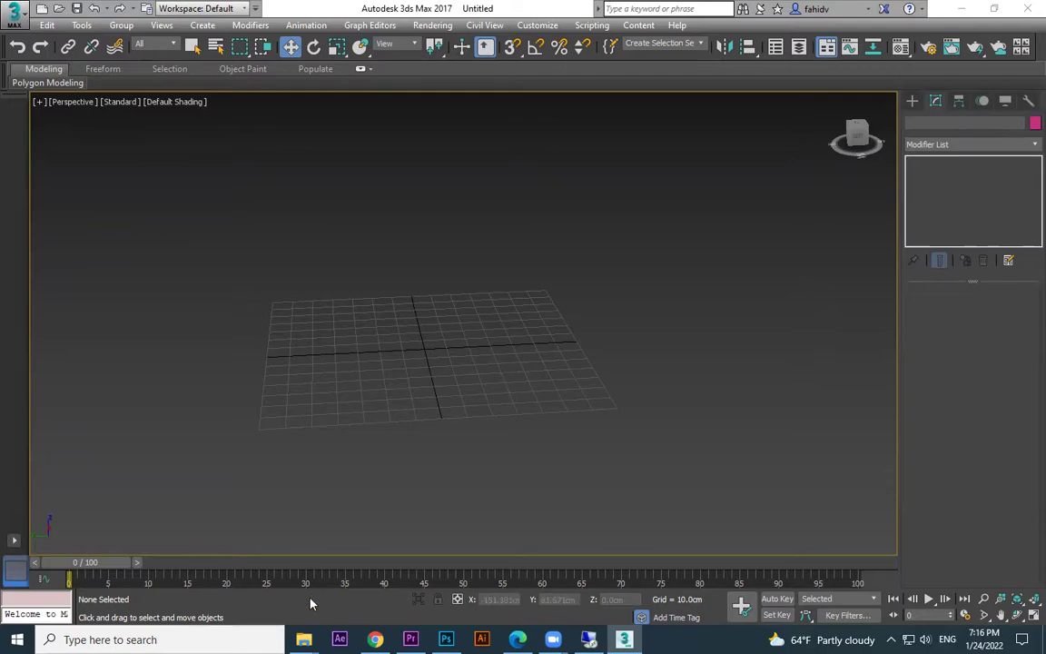
Switch to Chrome and search Google Images for soccer ball reference pictures.
left_click(375, 639)
left_click(196, 14)
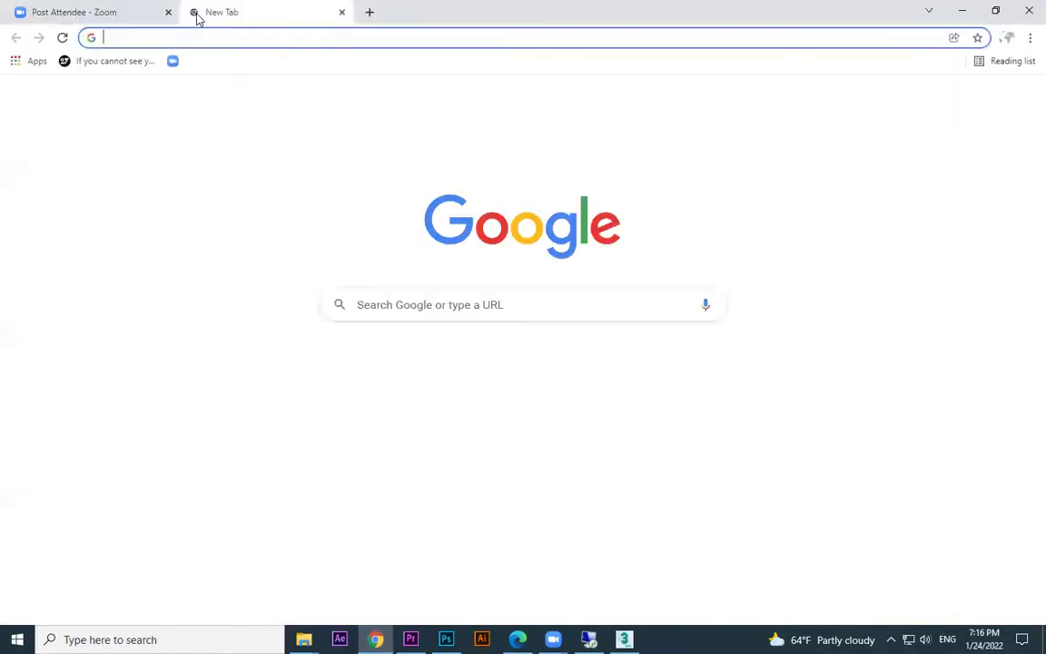
type("footba")
key("ctrl+a")
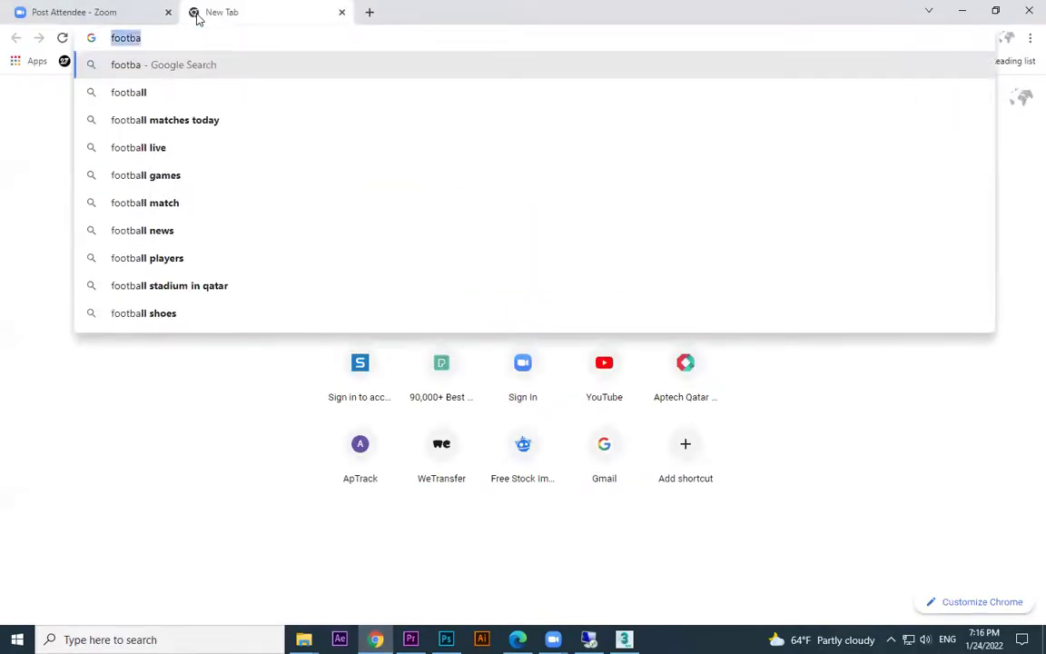
key("BackSpace")
type("soccart ball")
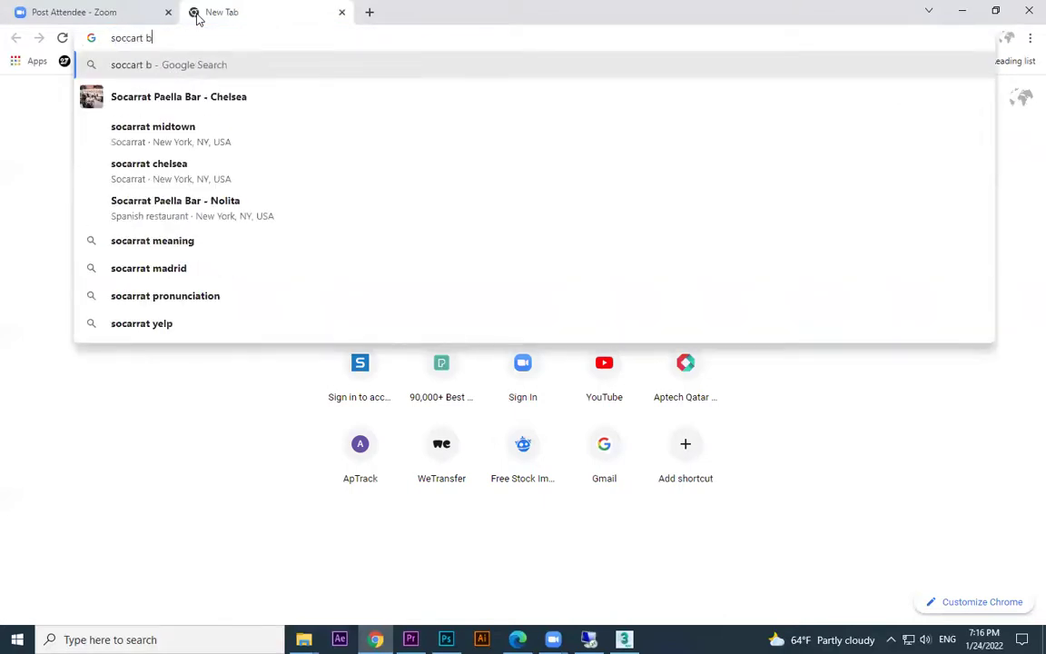
key("Return")
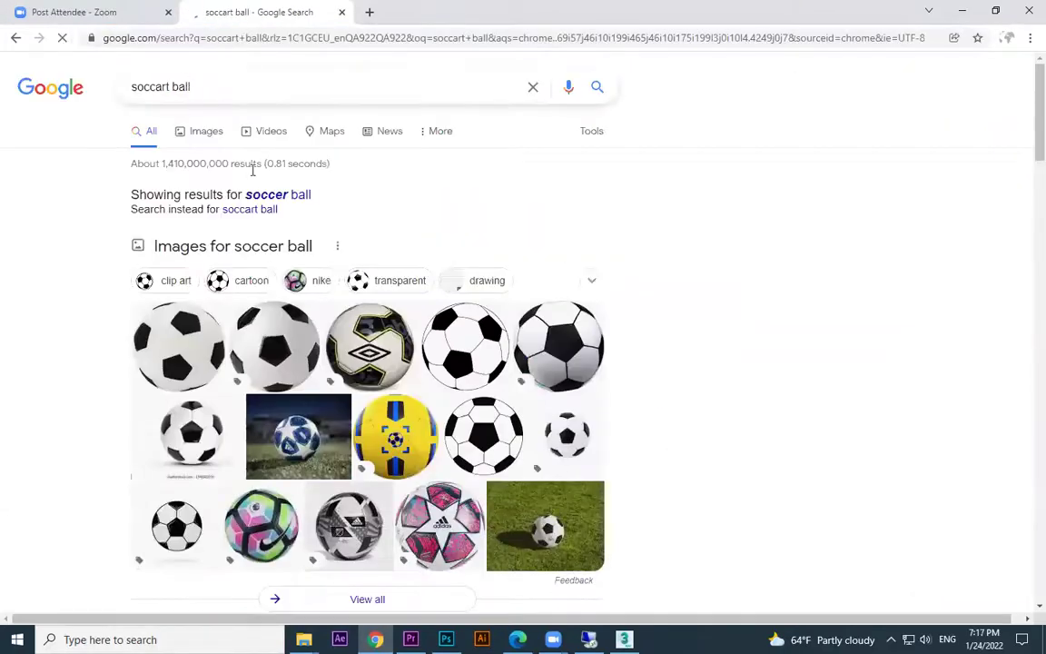
left_click(260, 198)
left_click(207, 133)
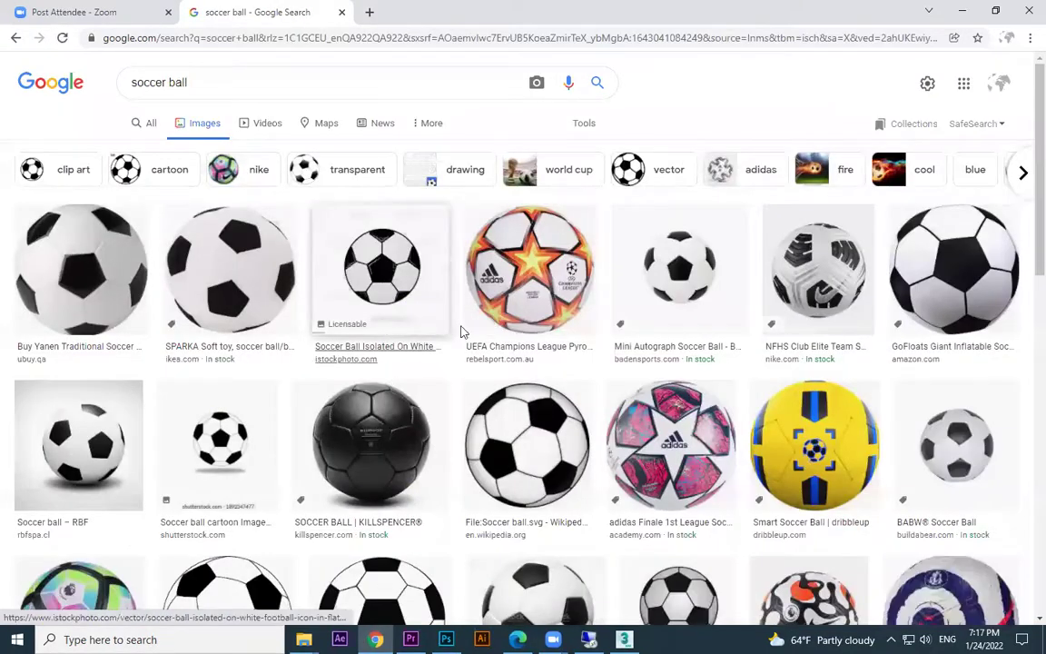
Preview the isolated 3D-rendered soccer ball photo from iStock, close the search and return to 3ds Max.
scroll(494, 309, "down", 3)
left_click(544, 323)
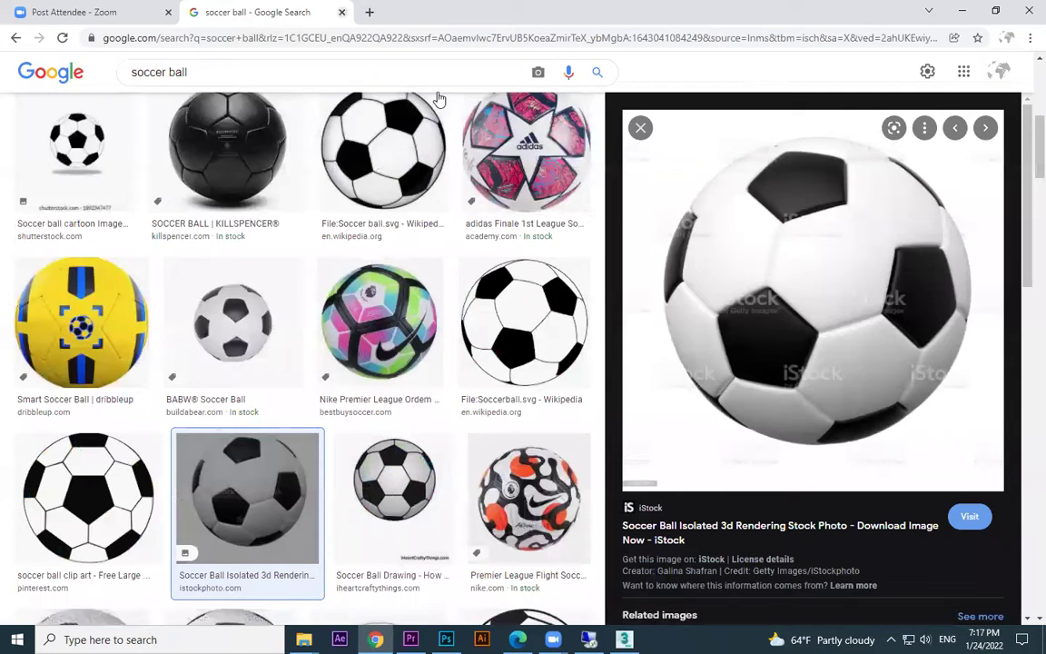
left_click(343, 13)
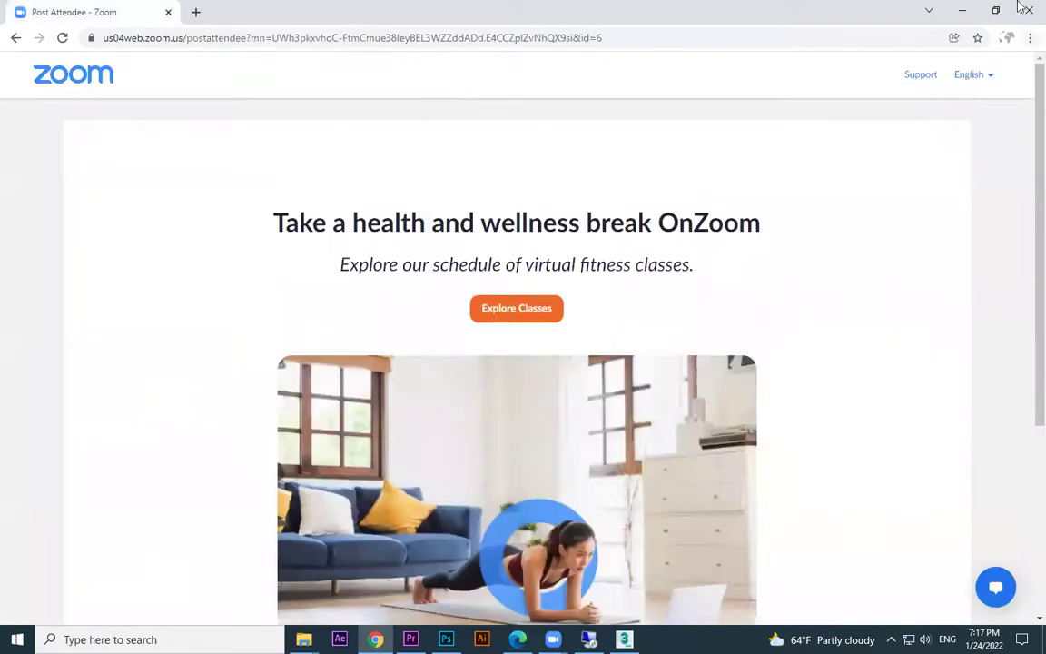
left_click(973, 6)
left_click(968, 12)
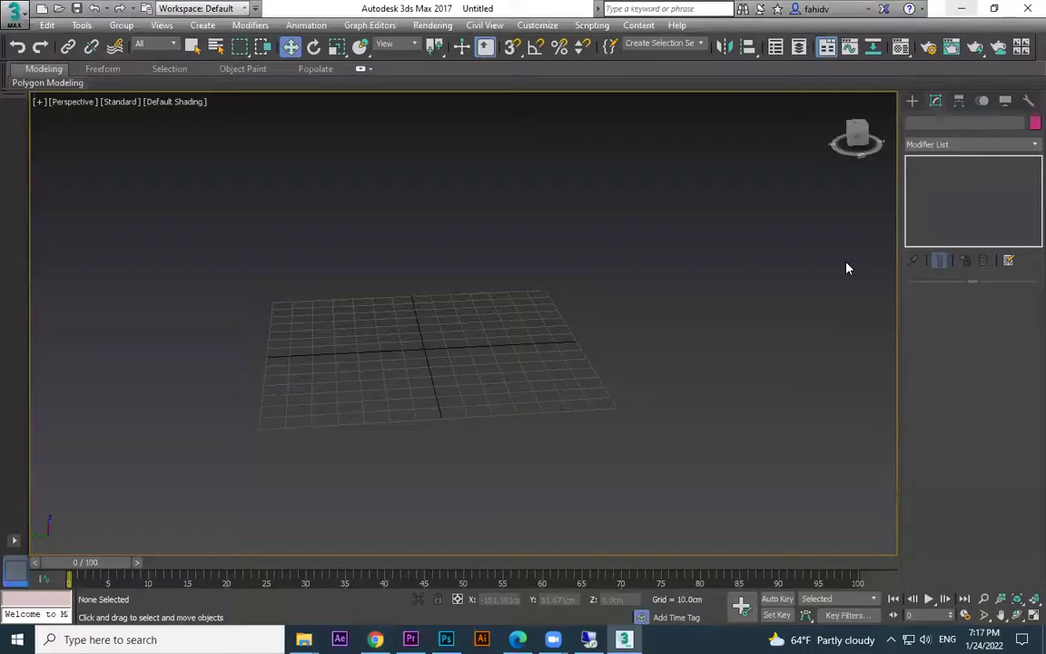
left_click(912, 102)
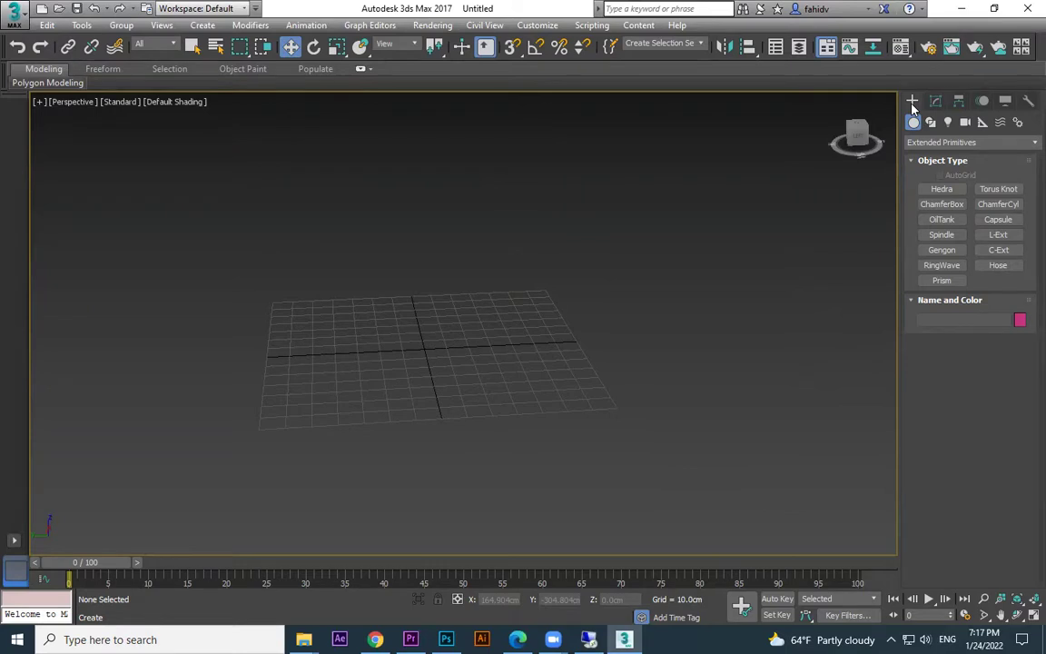
left_click(942, 190)
left_click(948, 378)
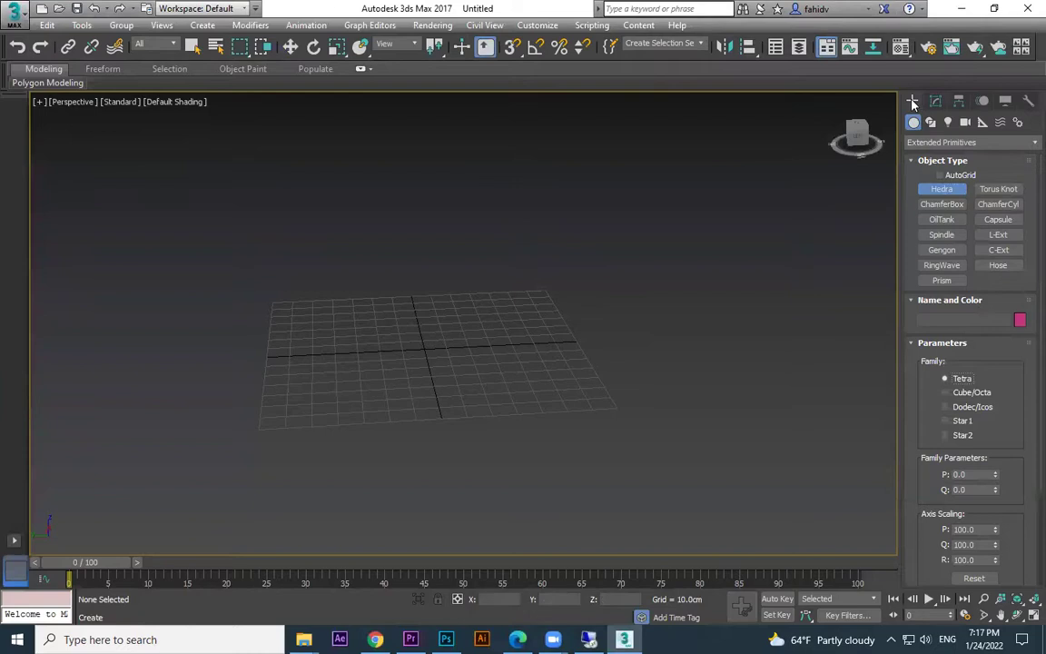
left_click(700, 252)
key("Delete")
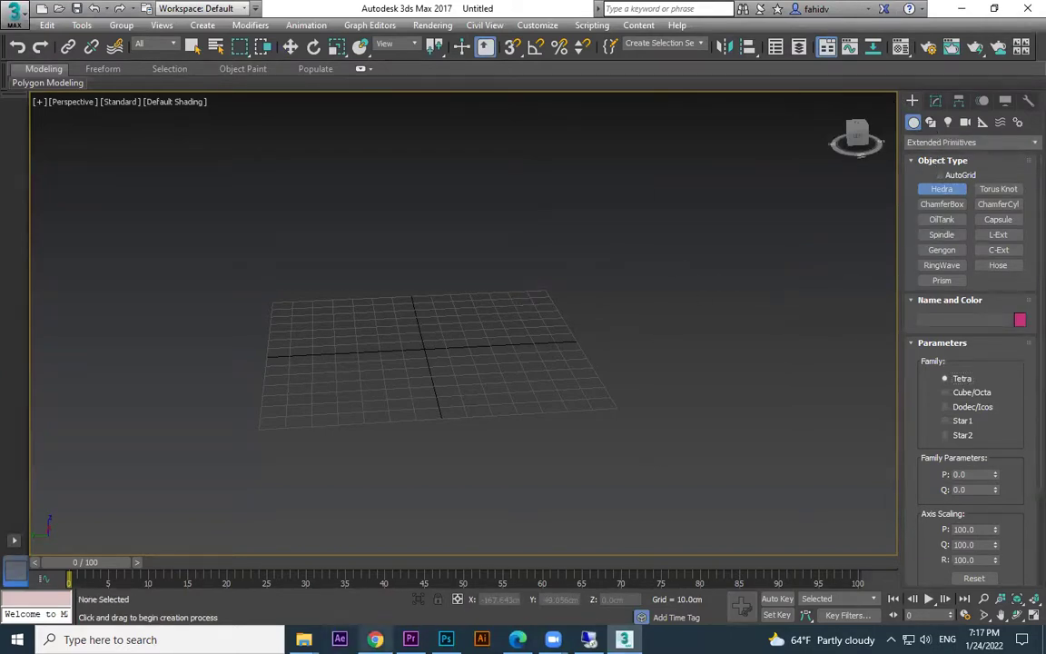
left_click(375, 639)
left_click(375, 639)
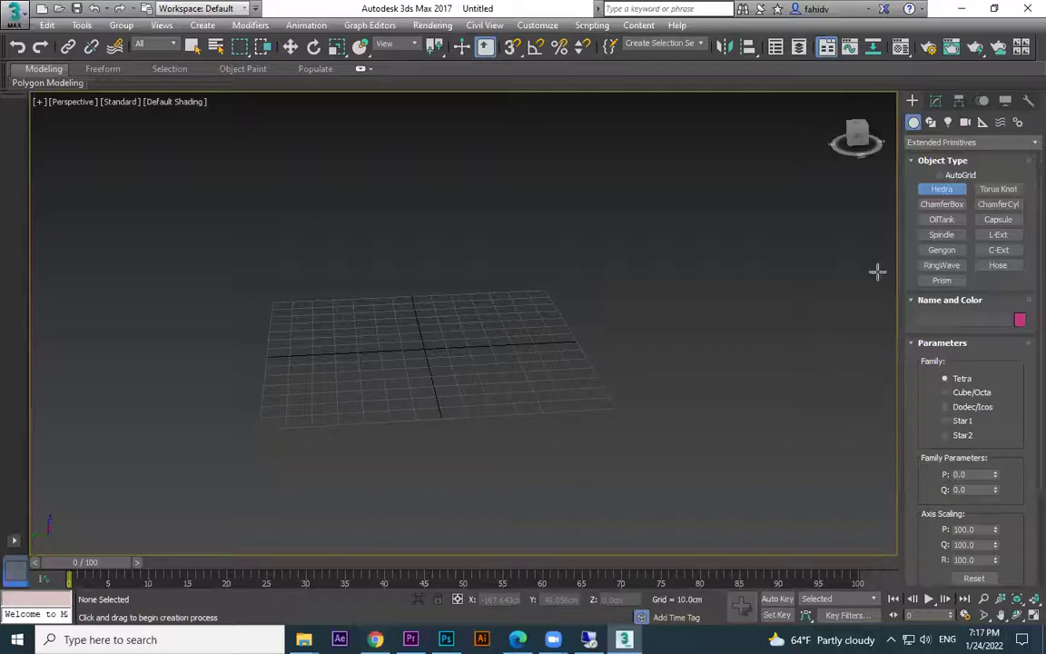
Create a standard primitive sphere with a radius of about 69 cm at the centre of the grid.
left_click(940, 142)
left_click(935, 158)
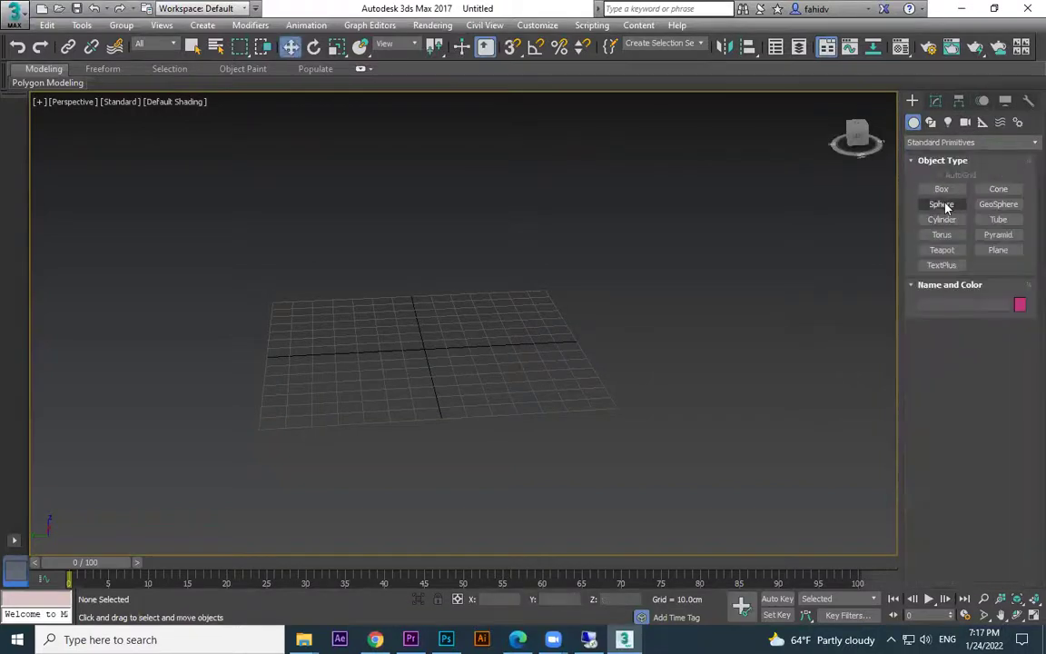
left_click(941, 203)
left_click_drag(416, 333, 498, 397)
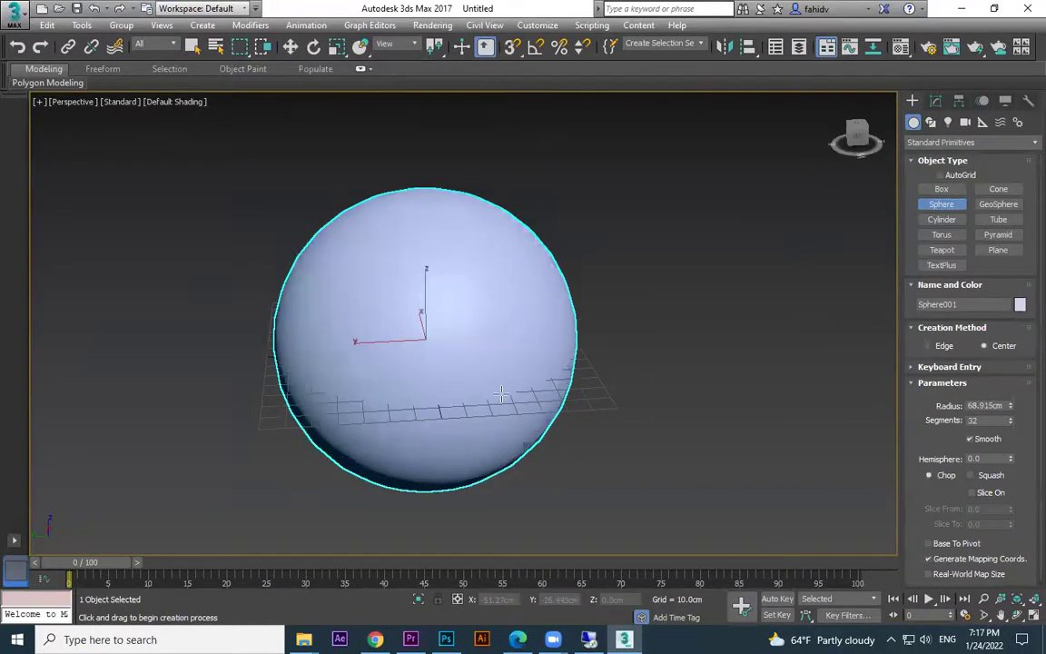
Display the sphere with Edged Faces shading and examine its mesh layout at the pole and around the sides.
key("F3")
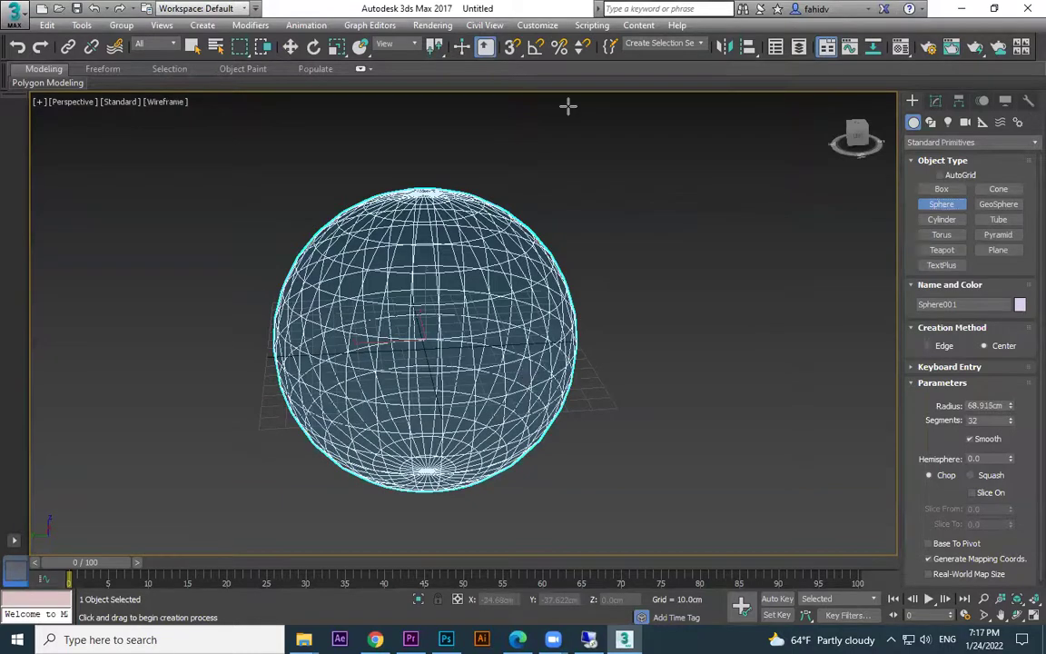
key("F4")
middle_click_drag(532, 213, 535, 278, "alt")
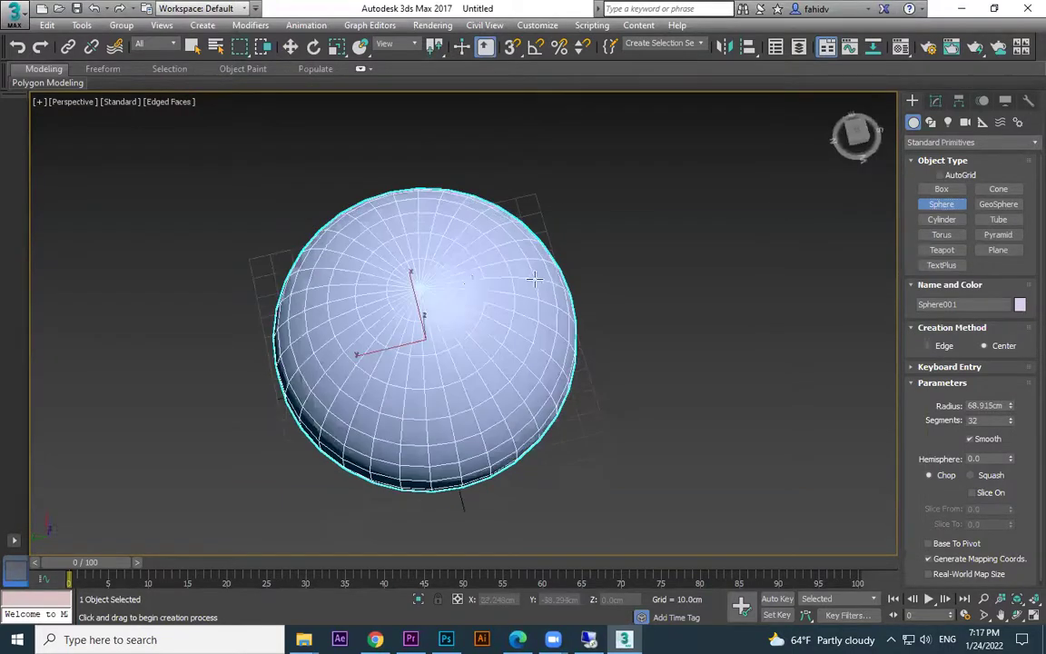
scroll(451, 251, "up", 5)
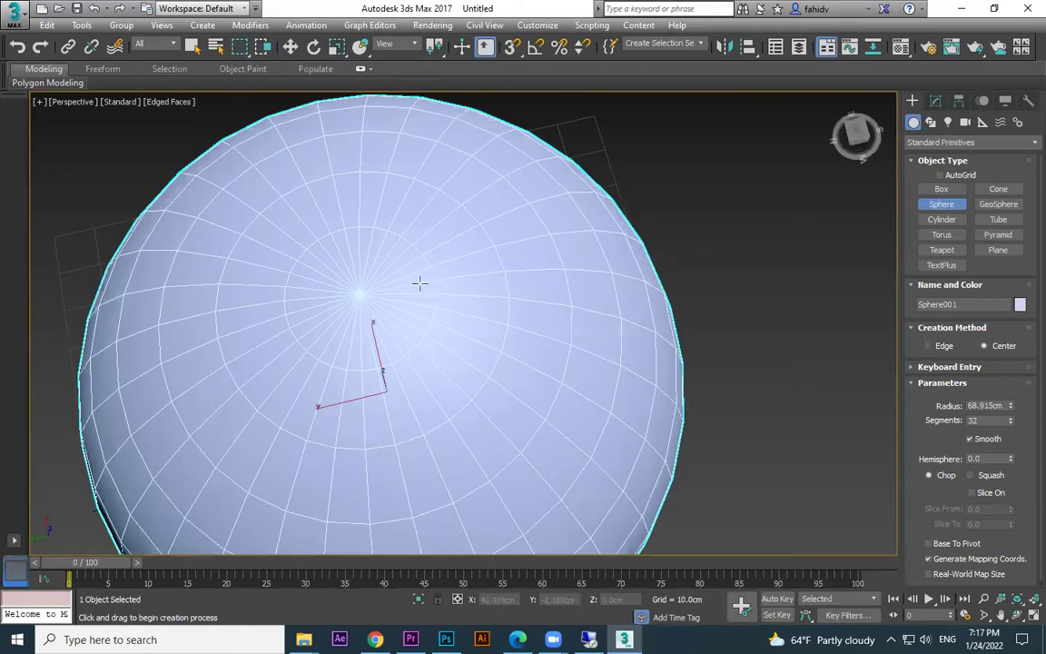
middle_click_drag(630, 363, 474, 208, "alt")
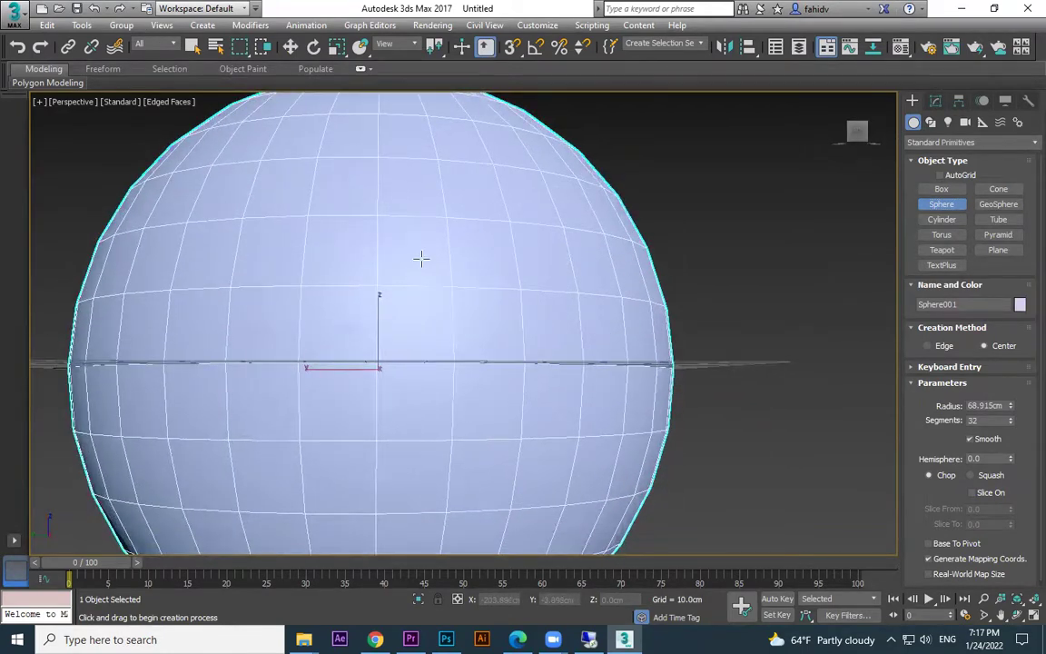
middle_click_drag(420, 259, 396, 196, "alt")
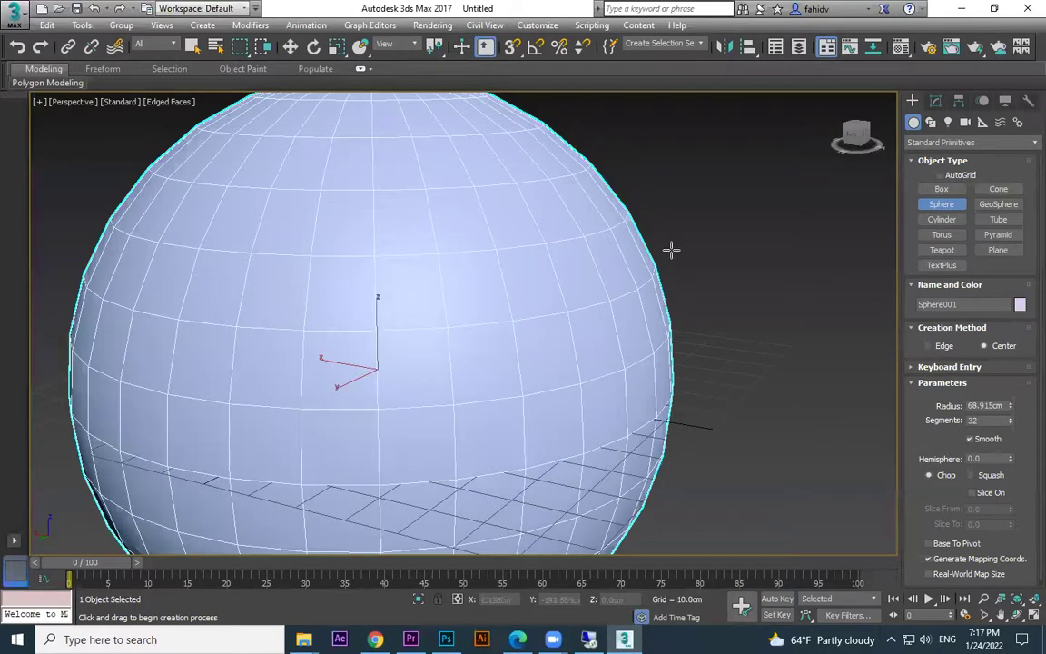
Delete the sphere from the scene.
scroll(677, 250, "down", 5)
key("w")
key("Delete")
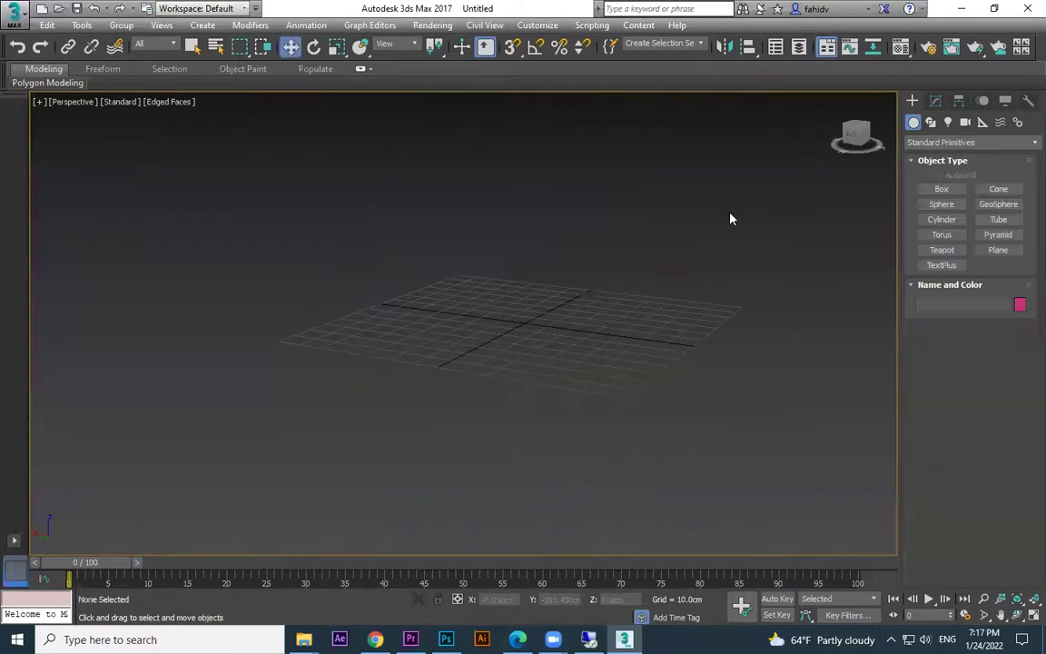
Create an extended primitive Hedra of the Tetra family at the centre of the grid and examine its shape.
left_click(935, 143)
left_click(931, 172)
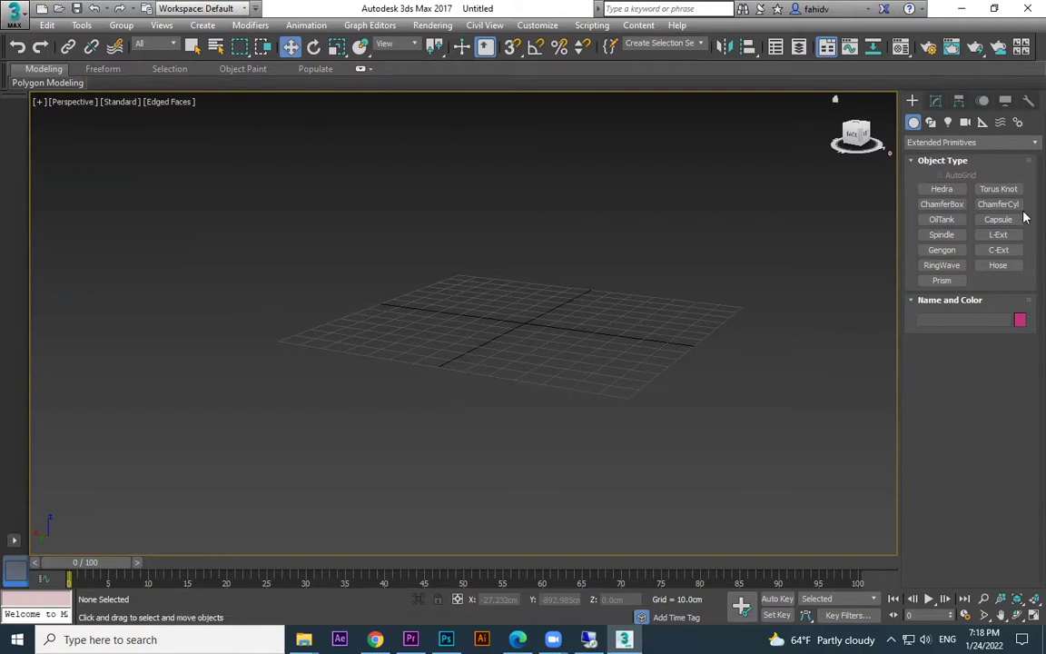
middle_click_drag(563, 299, 508, 319, "alt")
scroll(508, 319, "up", 3)
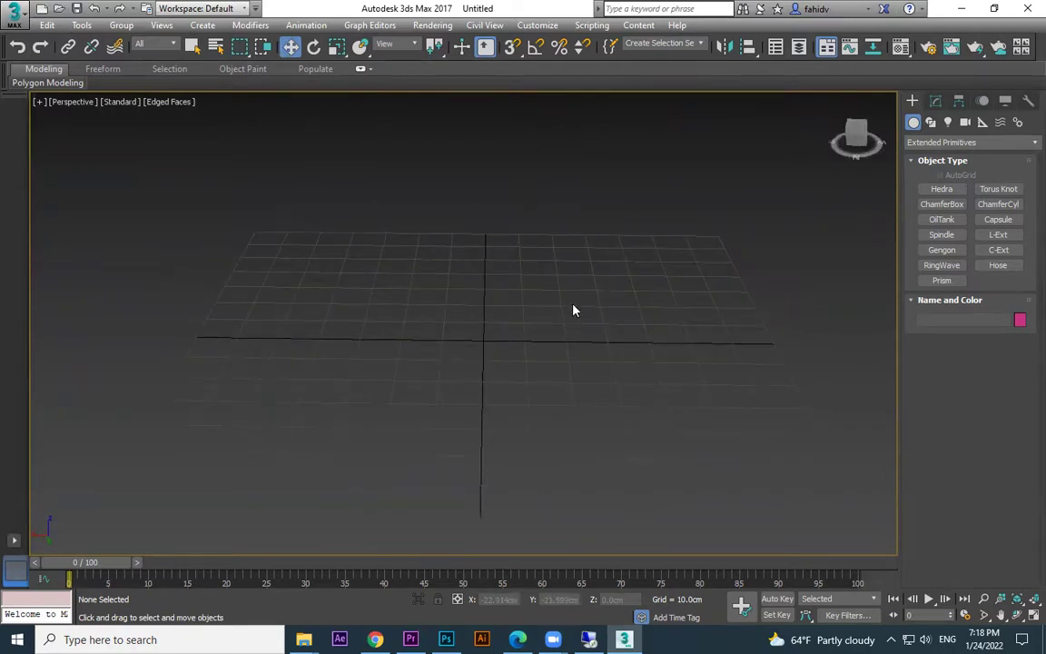
middle_click_drag(731, 295, 716, 281)
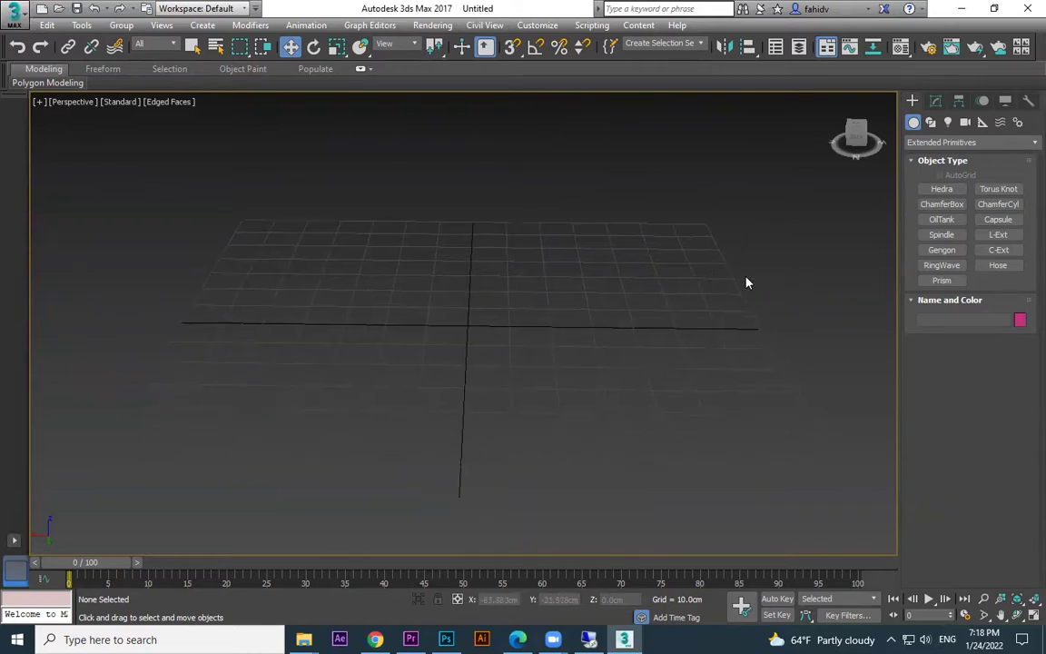
left_click(951, 194)
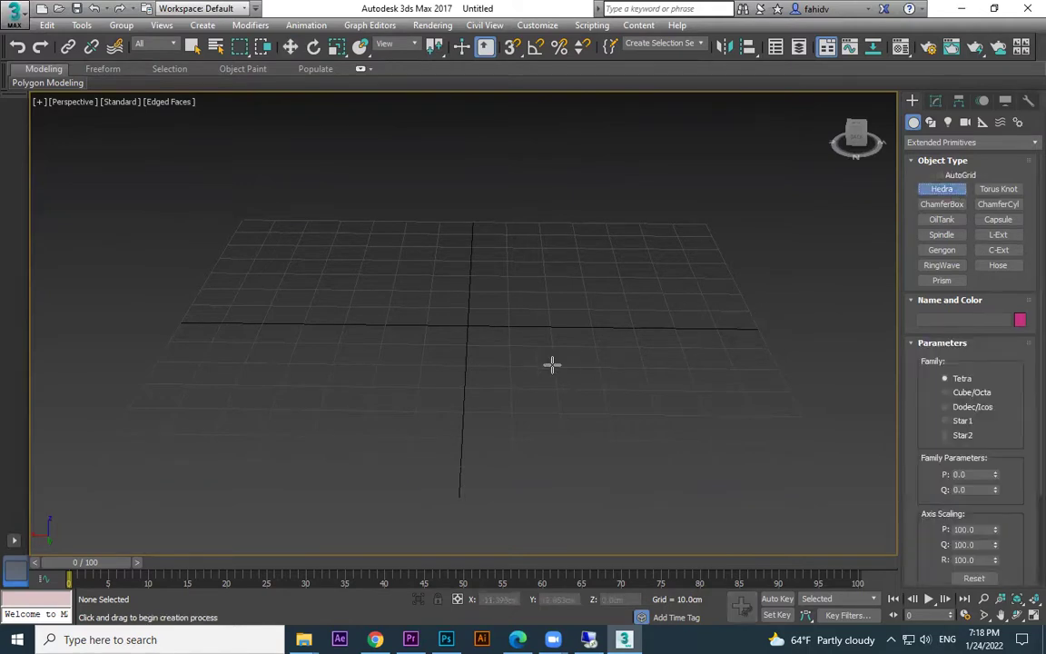
left_click_drag(469, 327, 551, 401)
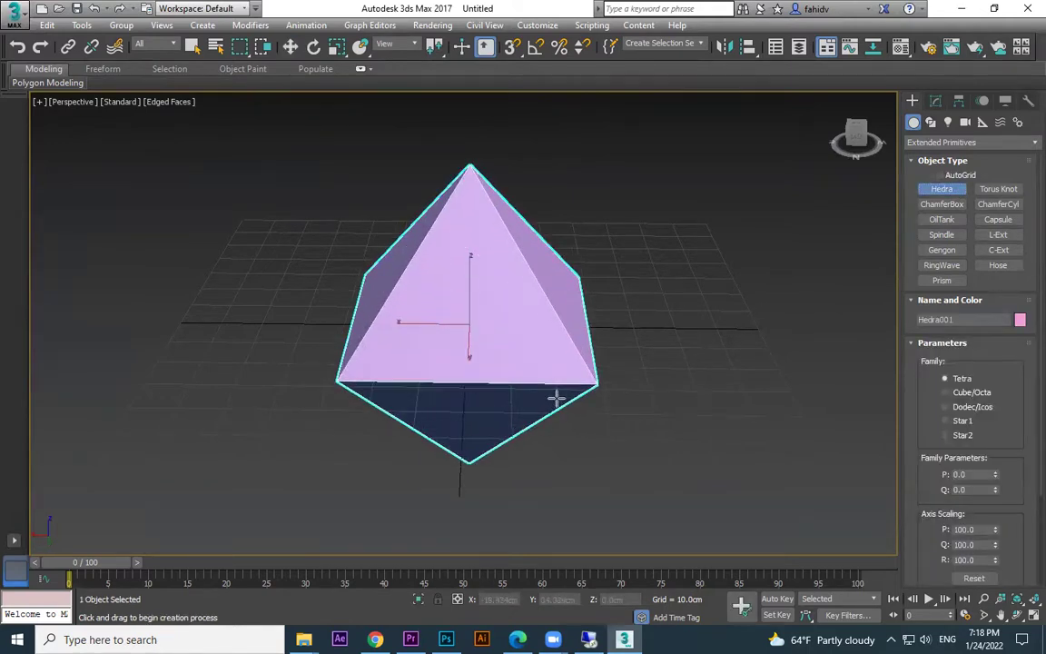
middle_click_drag(675, 367, 626, 336, "alt")
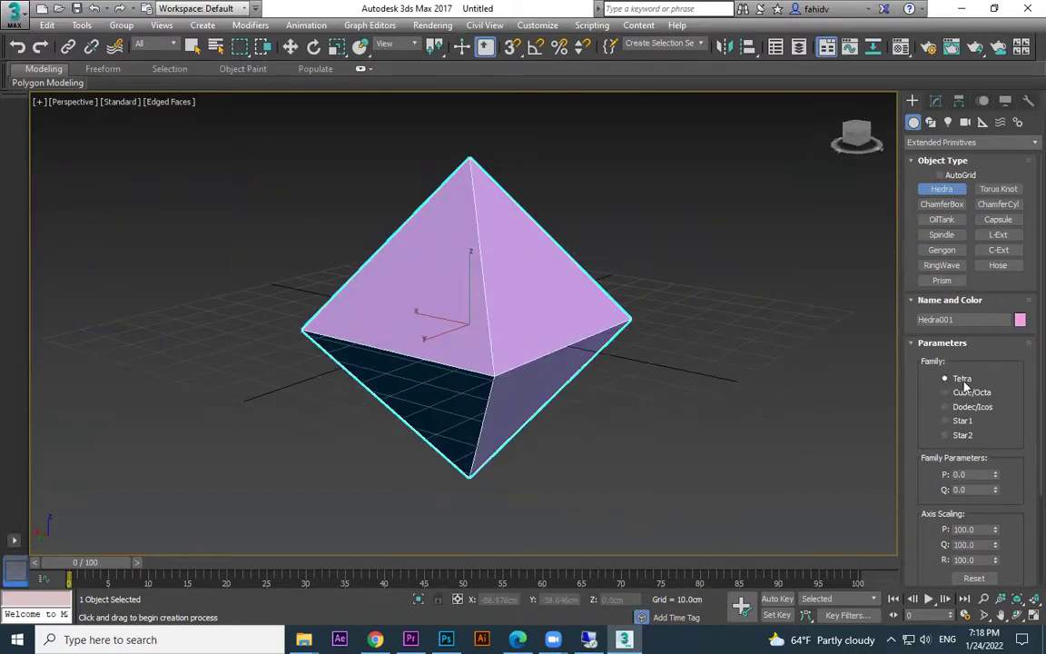
Replace the Tetra Hedra with a Dodec/Icos Hedra at the centre of the grid.
key("Delete")
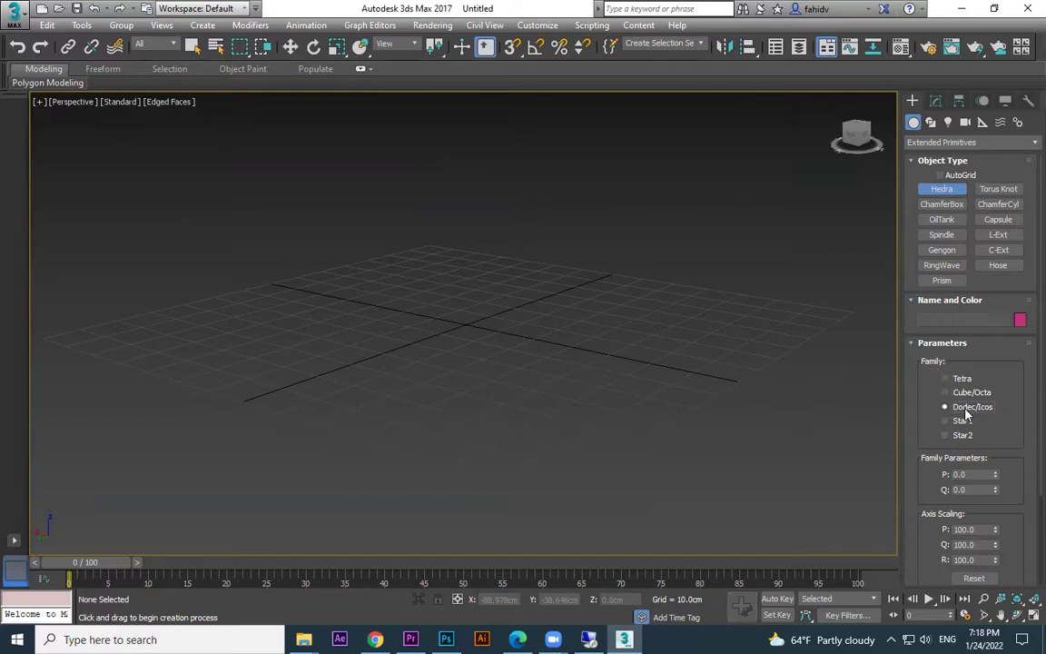
left_click_drag(470, 311, 536, 357)
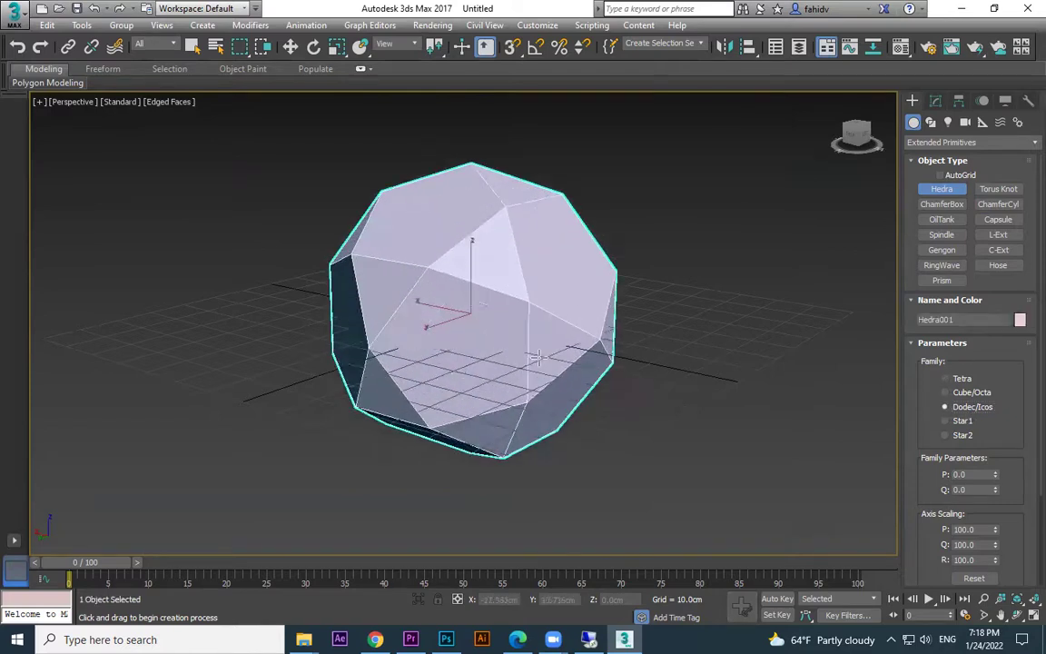
middle_click_drag(537, 357, 604, 341, "alt")
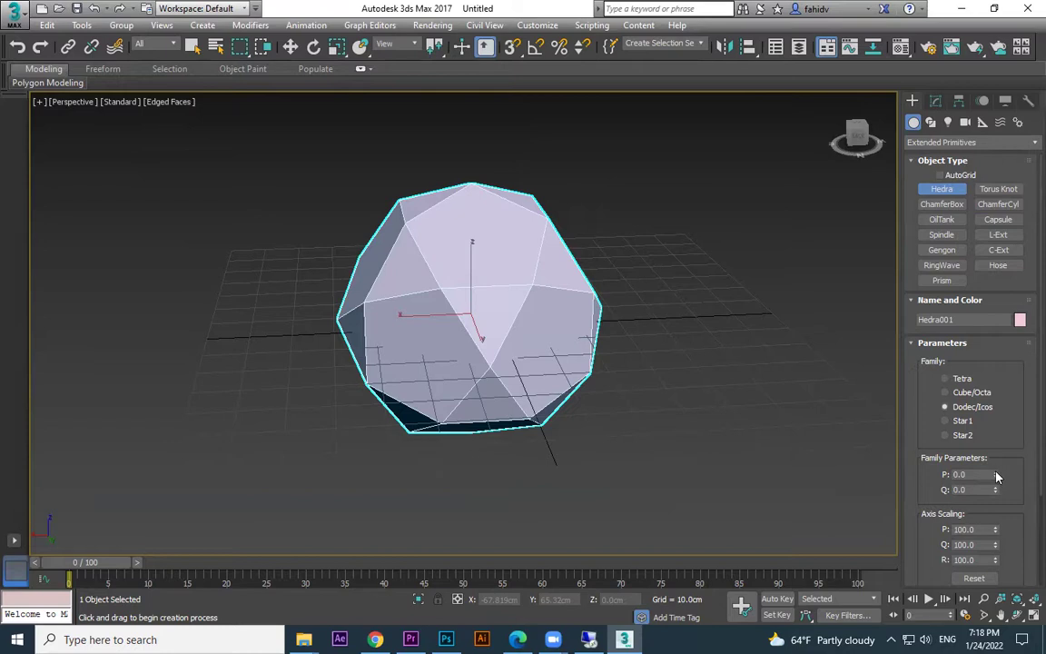
Set the Hedra's family parameter P to 0.32, and try Q at 0.29 before resetting it to 0.0.
left_click_drag(995, 475, 996, 449)
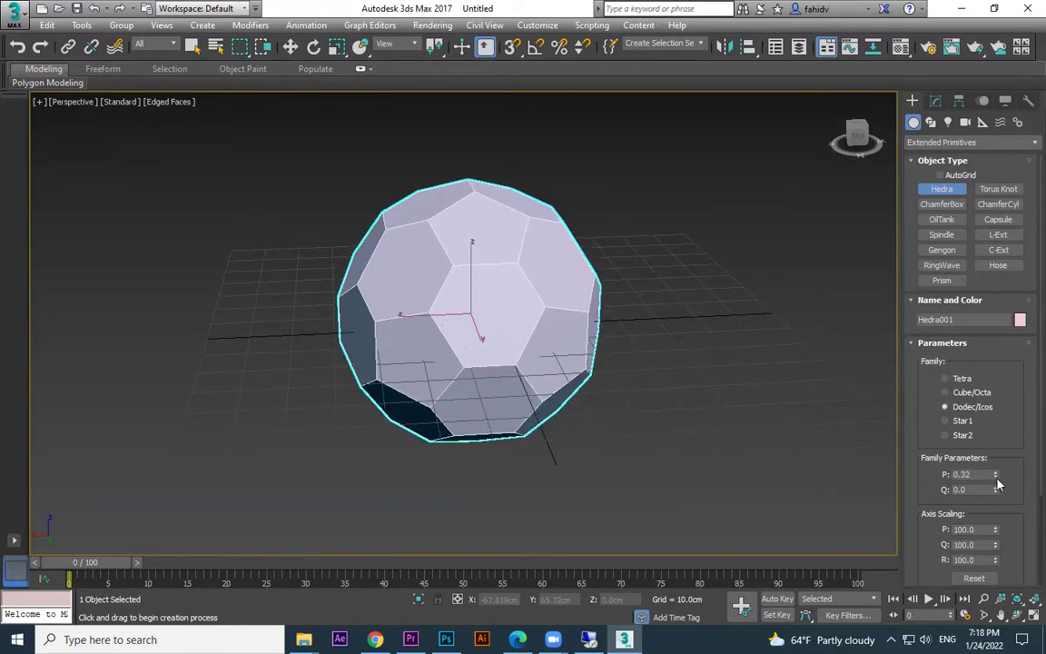
left_click_drag(994, 490, 994, 465)
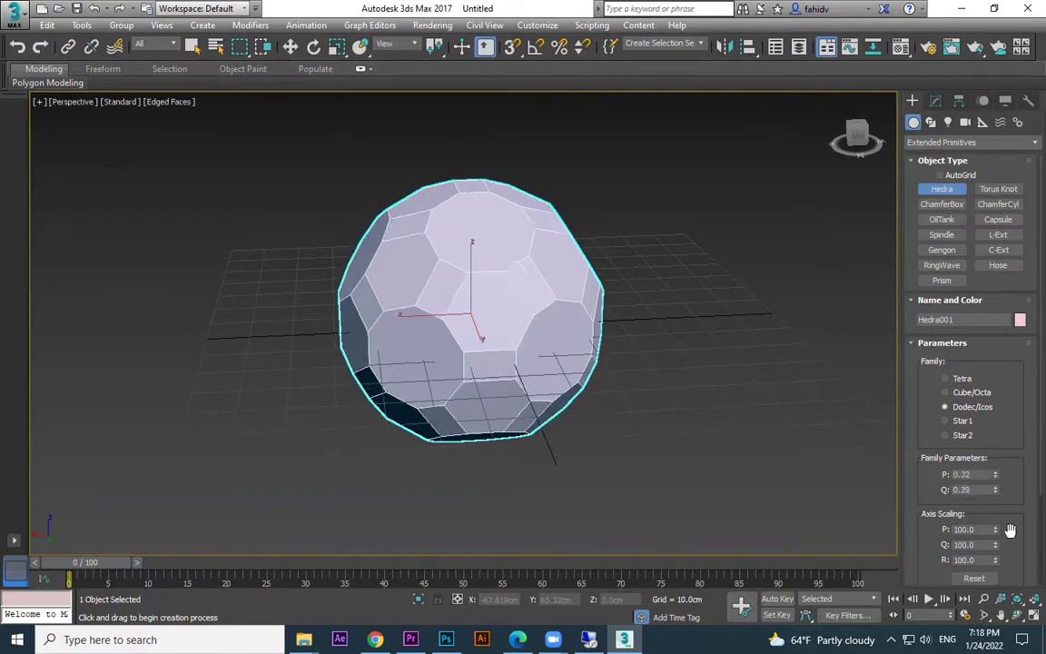
right_click(995, 493)
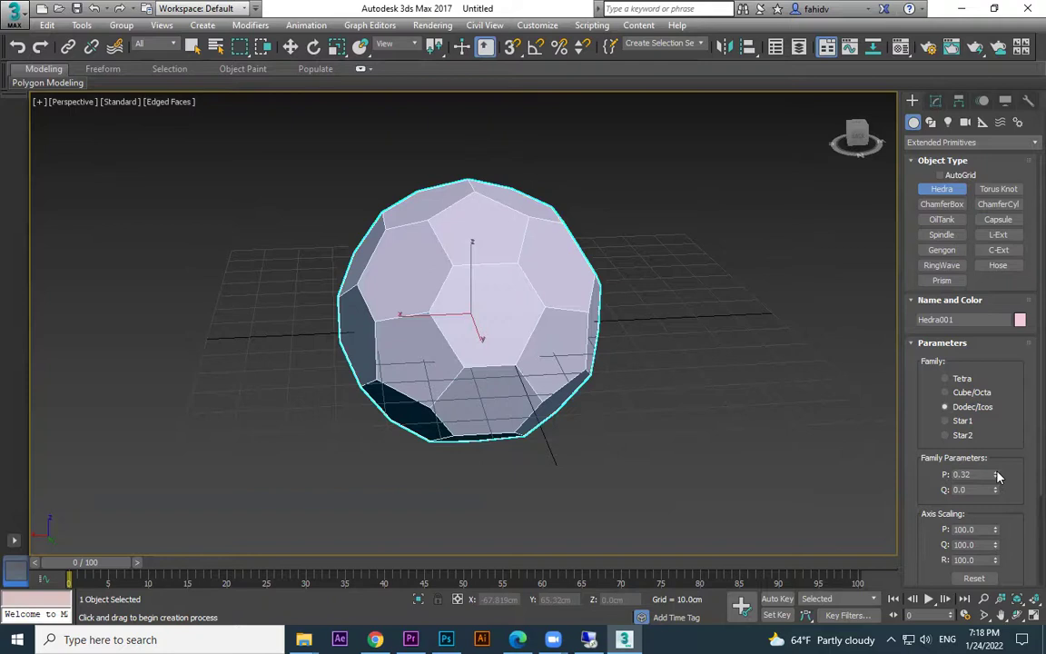
Try family parameter P at 0.31, set it back to 0.32, and check the pentagon and hexagon faces all around.
left_click_drag(996, 474, 996, 473)
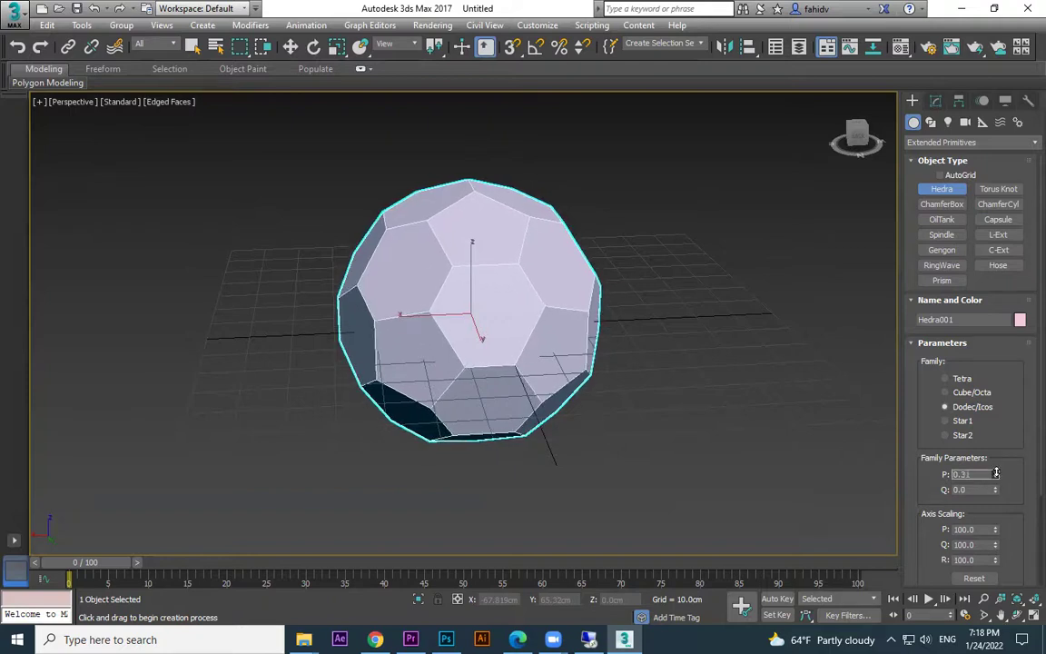
scroll(602, 376, "up", 8)
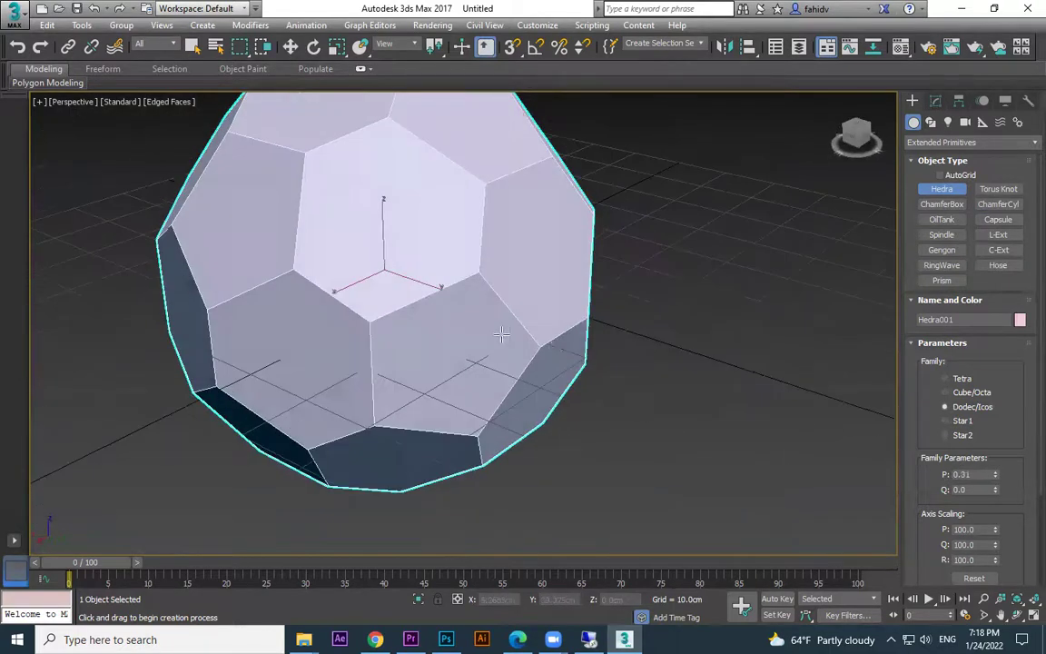
middle_click_drag(501, 335, 516, 221, "alt")
mouse_move(996, 474)
left_mouse_down()
mouse_move(996, 465)
mouse_move(1000, 472)
left_mouse_up()
middle_click_drag(595, 368, 558, 397, "alt")
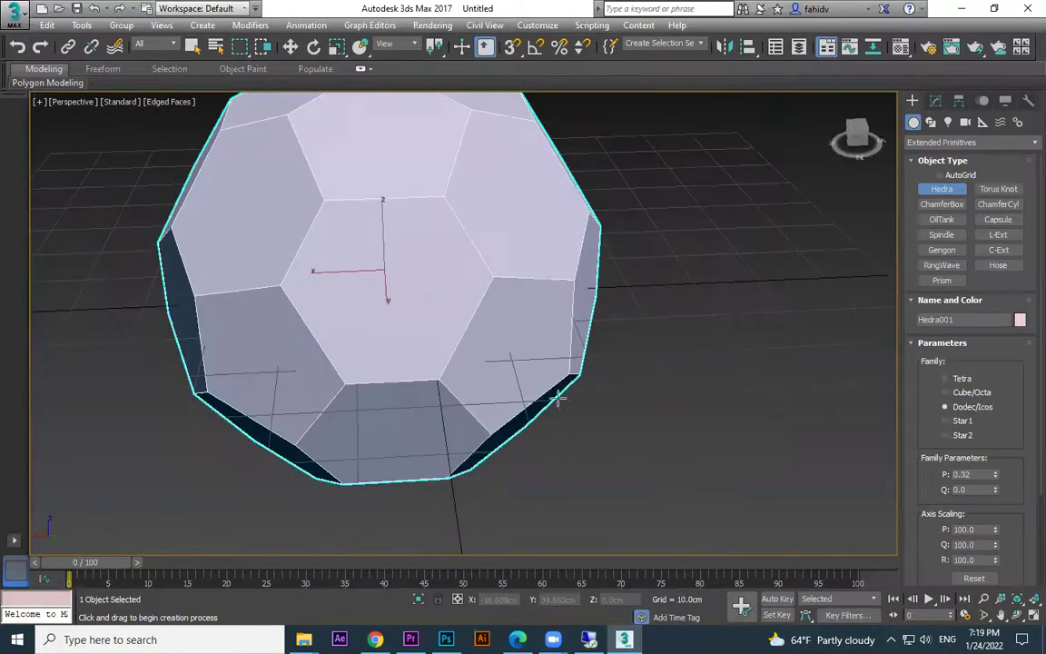
Move the Hedra straight up above the grid, to about 25.66 cm on Z.
key("w")
middle_click_drag(659, 457, 709, 573)
scroll(506, 373, "down", 3)
left_click_drag(454, 340, 468, 227)
middle_click_drag(595, 329, 602, 378)
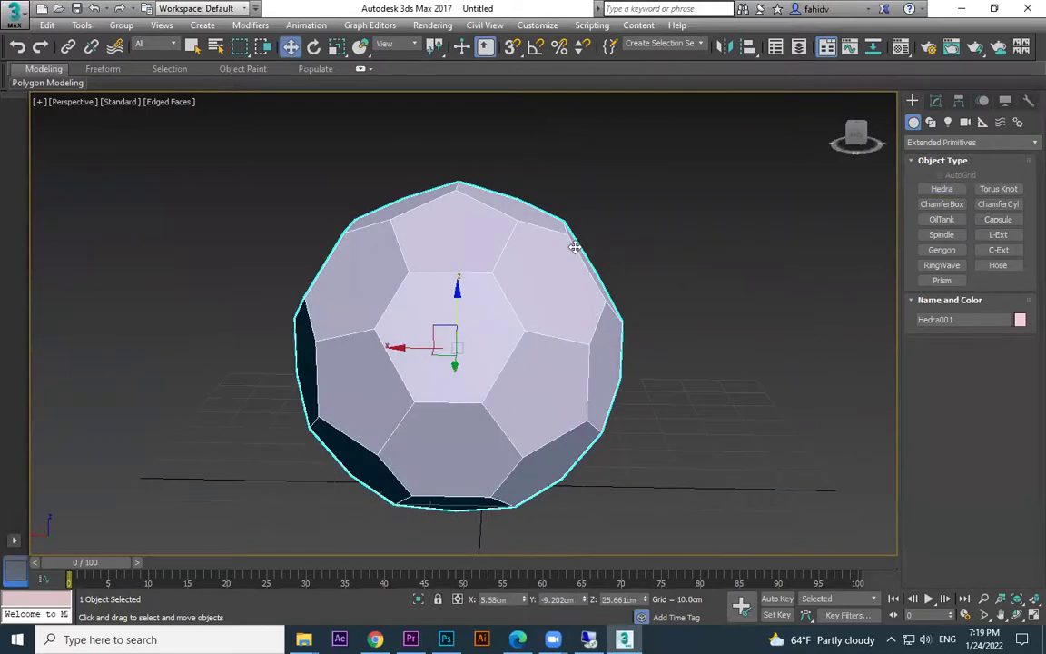
Convert the Hedra to an Editable Poly.
scroll(547, 232, "up", 2)
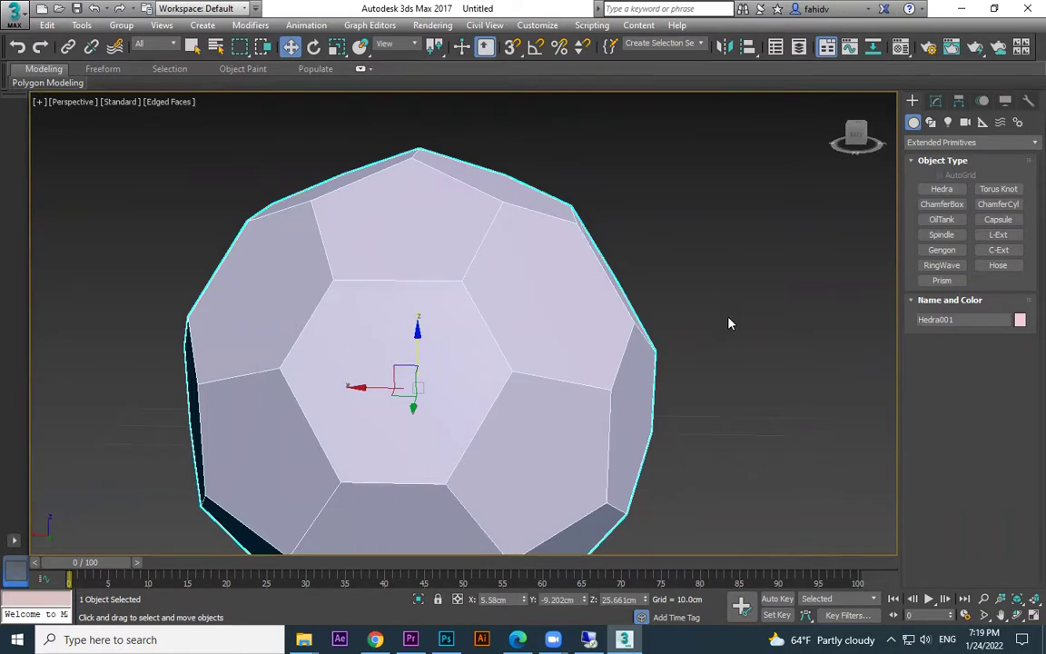
middle_click_drag(728, 323, 646, 322, "alt")
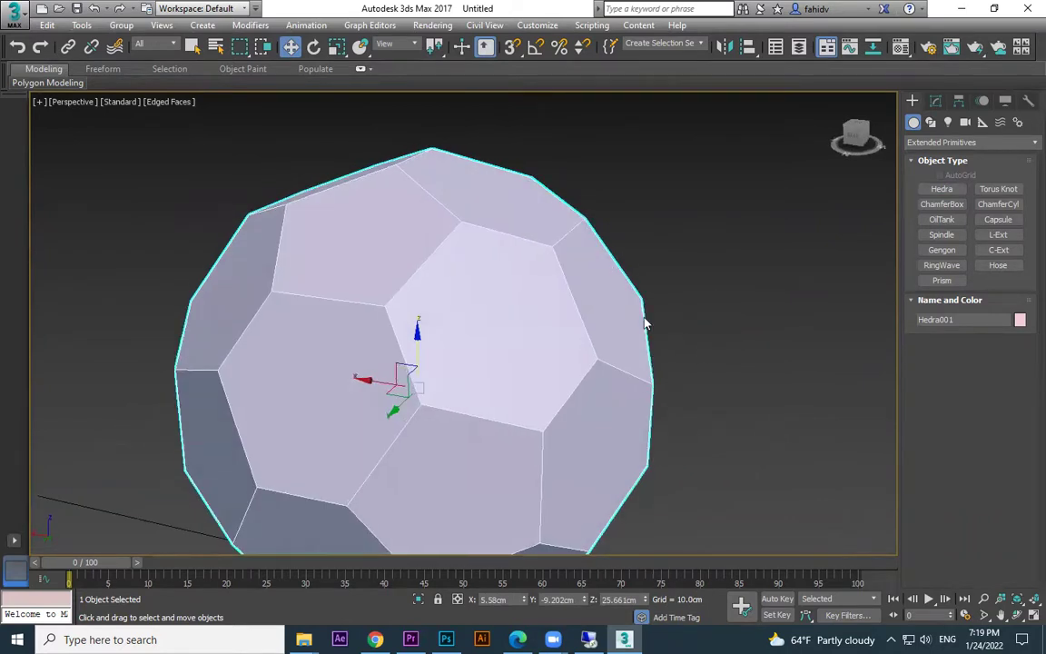
right_click(574, 317)
mouse_move(701, 477)
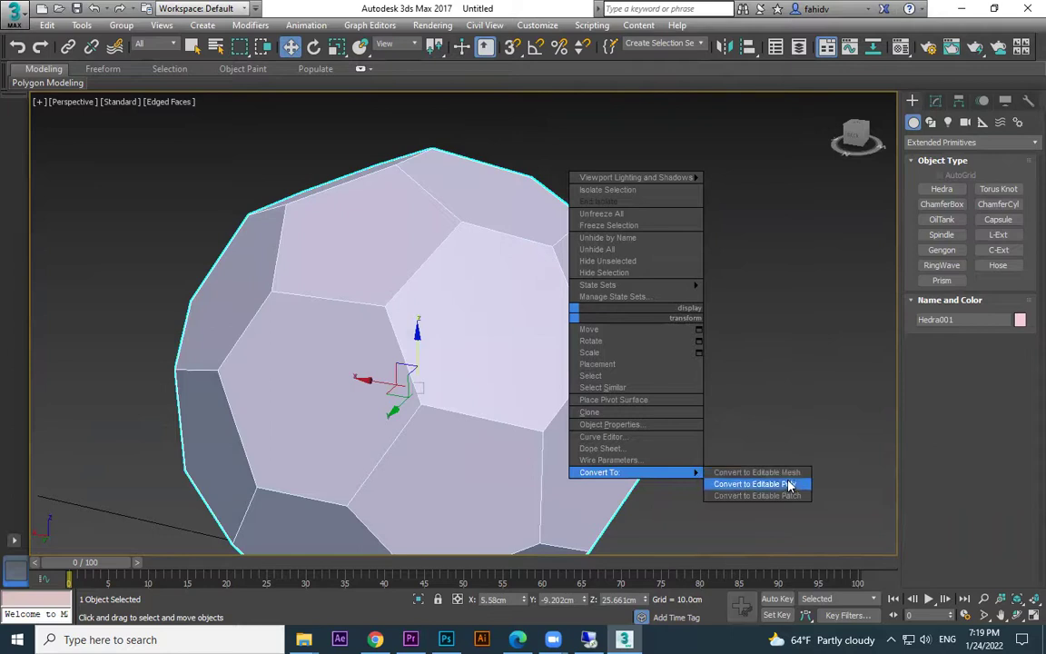
left_click(789, 486)
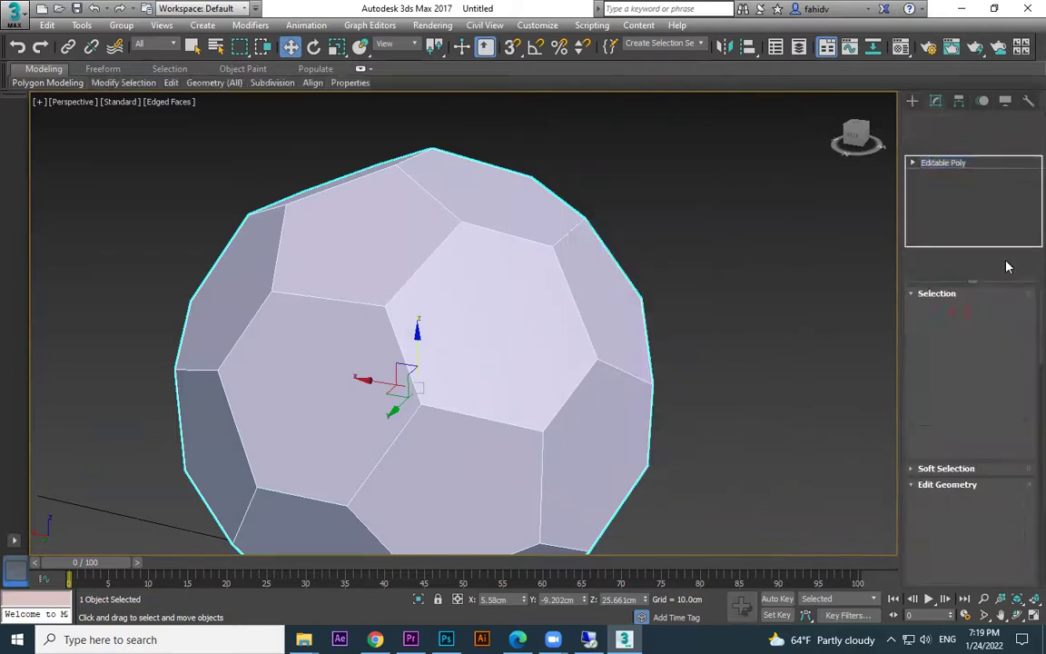
Select all edges of the ball and split them to separate its pentagon and hexagon faces.
left_click(954, 315)
scroll(699, 304, "down", 3)
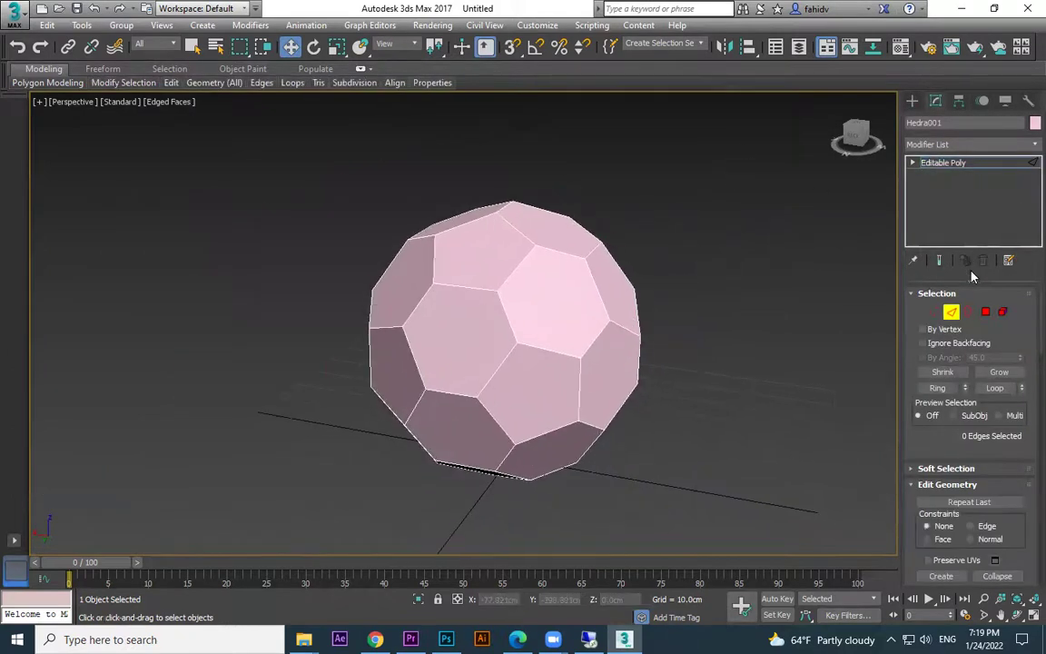
left_click_drag(513, 388, 294, 527)
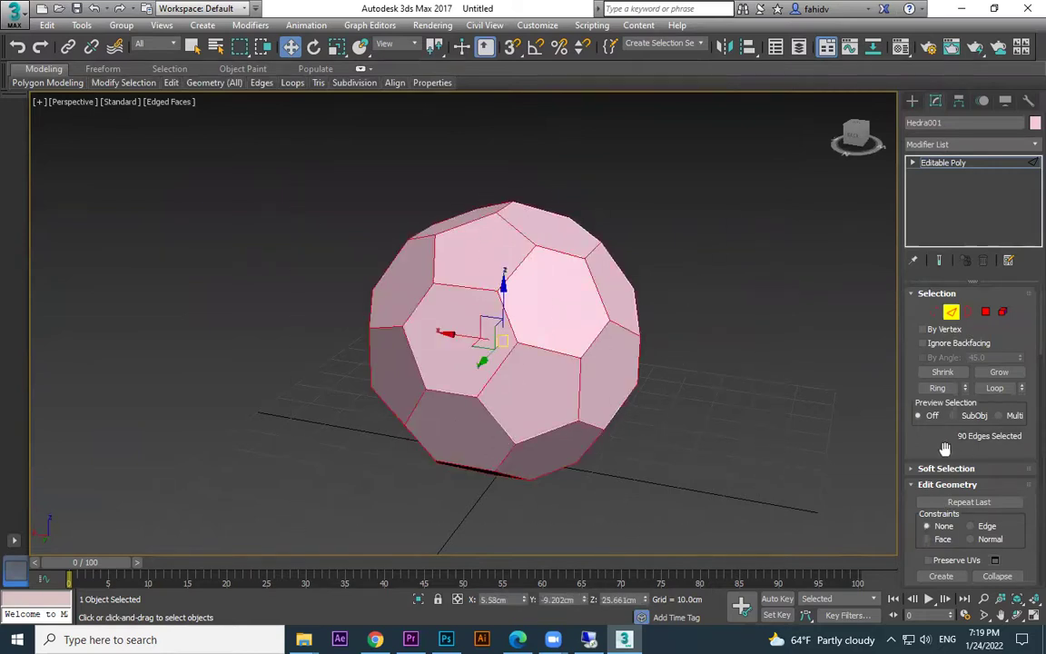
scroll(944, 445, "down", 10)
scroll(996, 485, "down", 10)
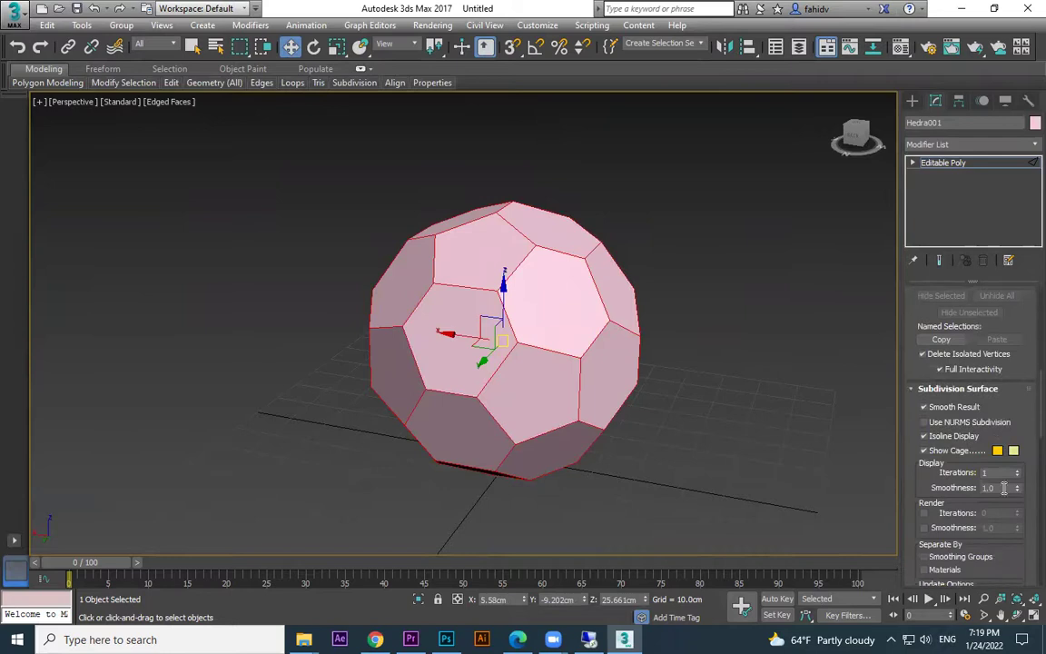
scroll(1006, 499, "down", 10)
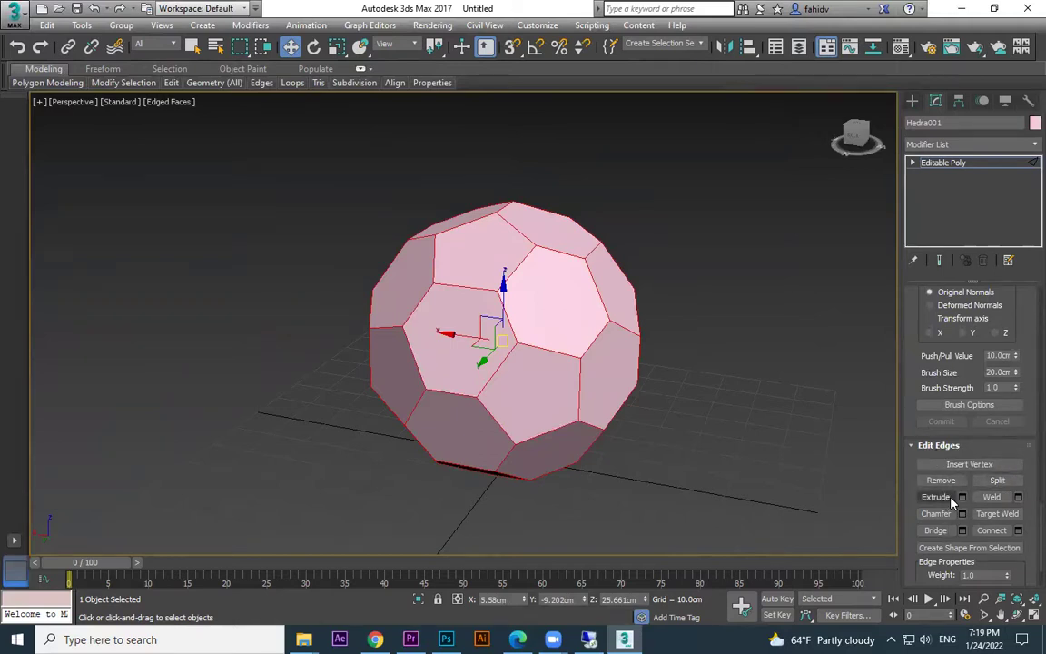
left_click(997, 479)
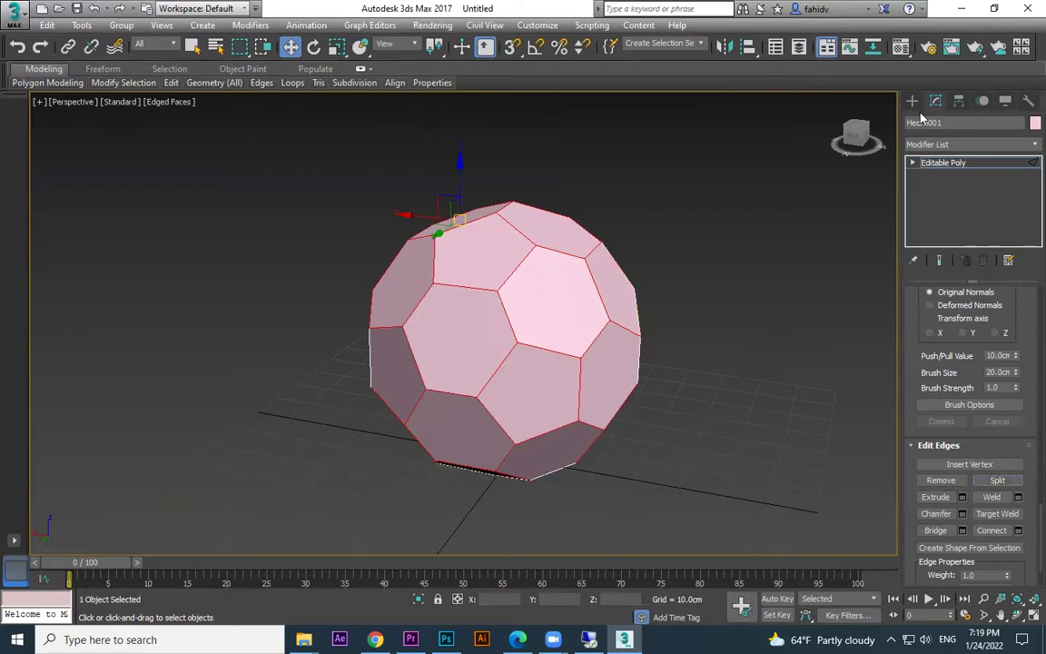
Switch the Editable Poly to Polygon sub-object selection.
left_click(912, 163)
left_click(948, 201)
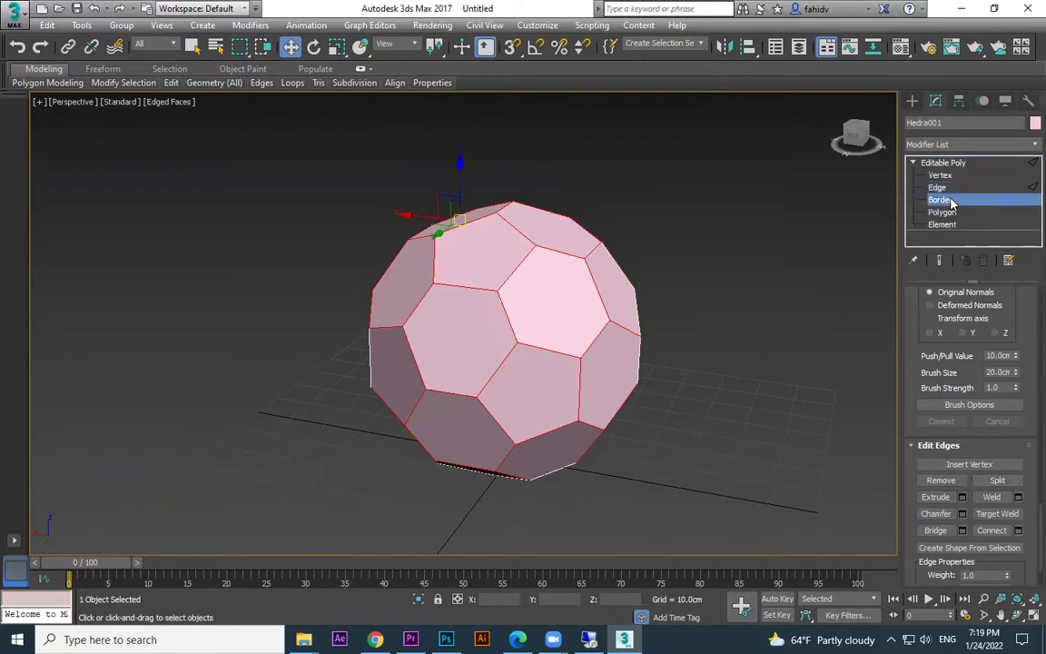
left_click(944, 212)
Test the split by pulling two hexagon faces away from the ball one after the other, undoing each move.
left_click(554, 302)
left_click_drag(556, 303, 653, 221)
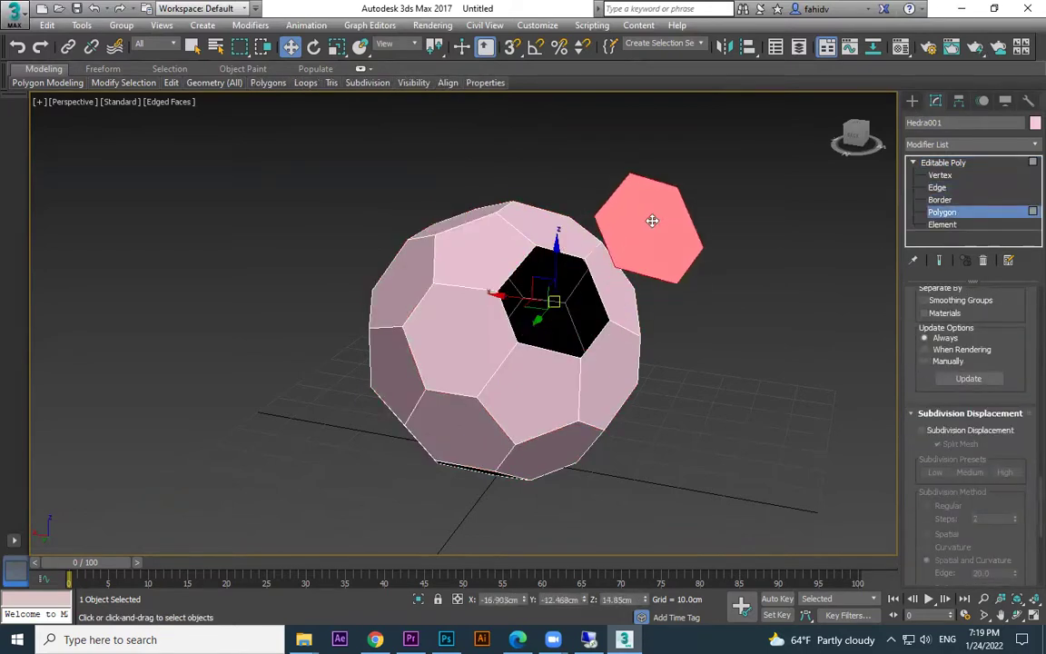
key("ctrl+z")
left_click(400, 285)
left_click_drag(360, 275, 294, 282)
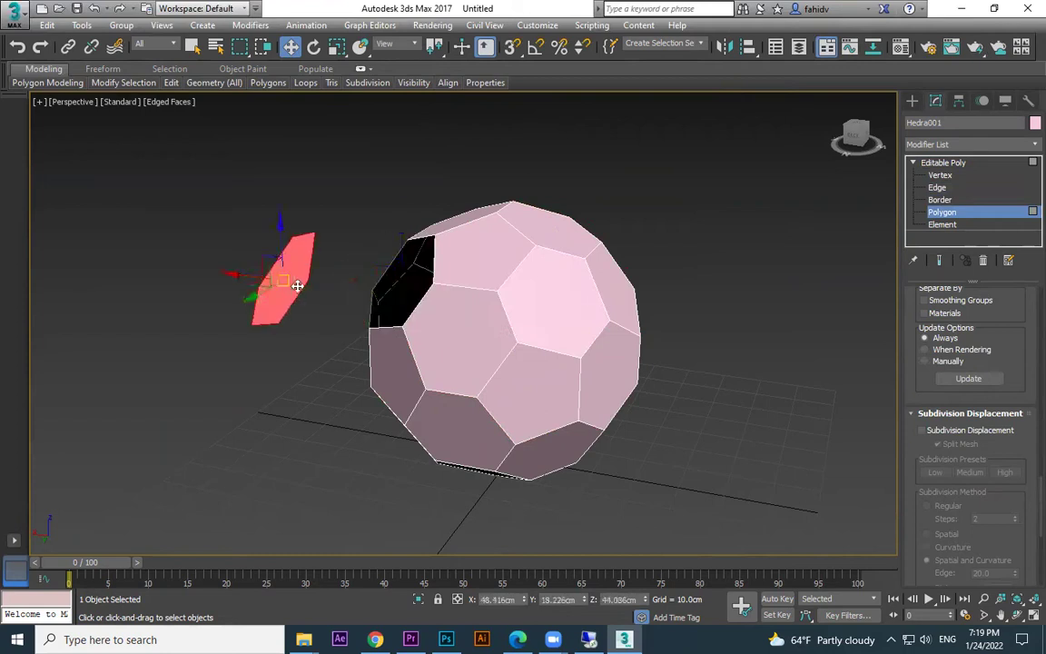
key("ctrl+z")
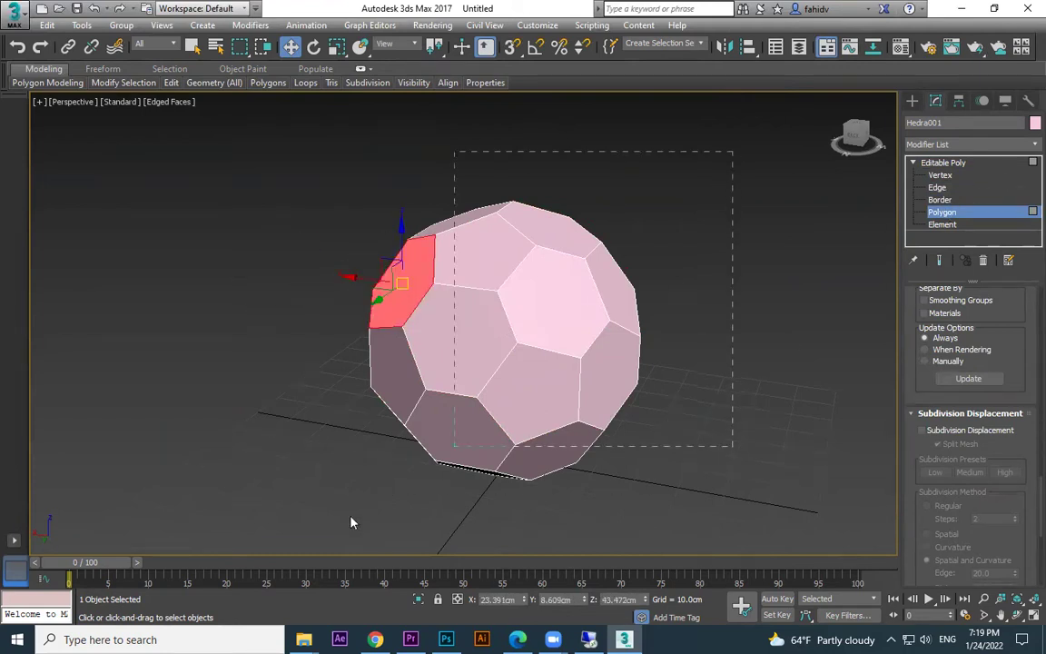
Select all polygons of the ball.
key("ctrl+a")
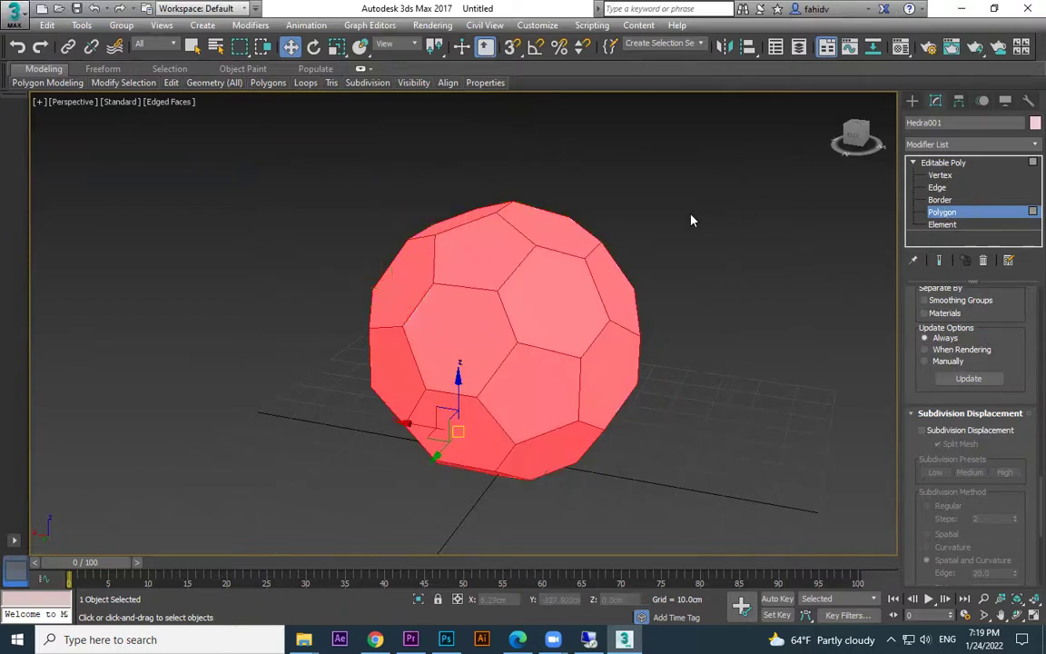
left_click_drag(223, 548, 222, 547)
left_click(473, 306)
scroll(522, 295, "up", 3)
left_click(618, 282)
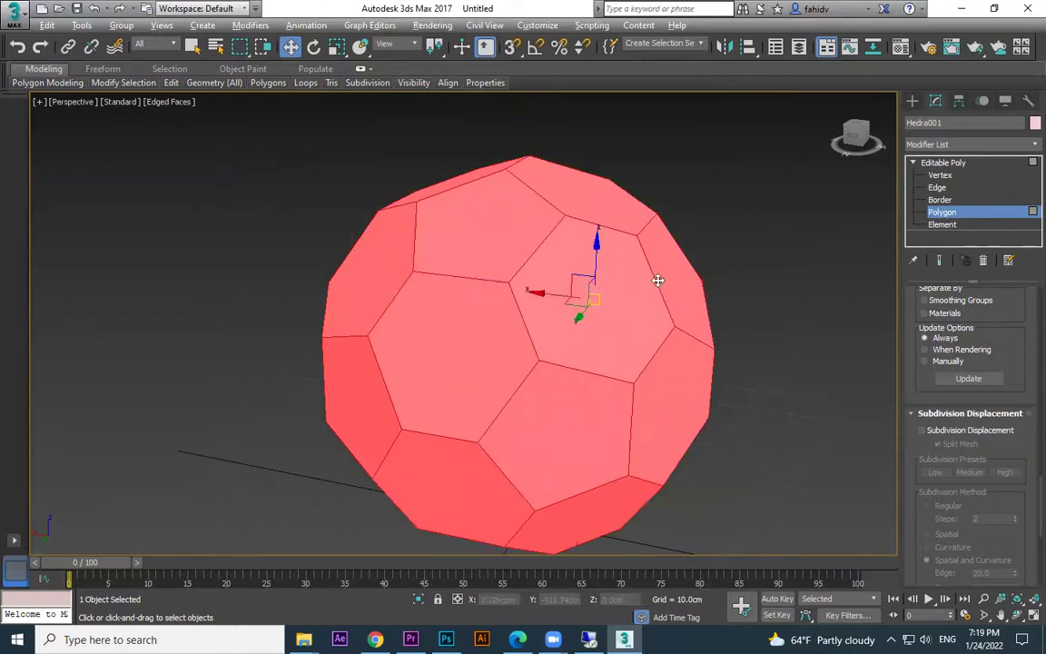
Add a Tessellate modifier to the ball's selected polygons.
middle_click_drag(656, 281, 657, 222, "alt")
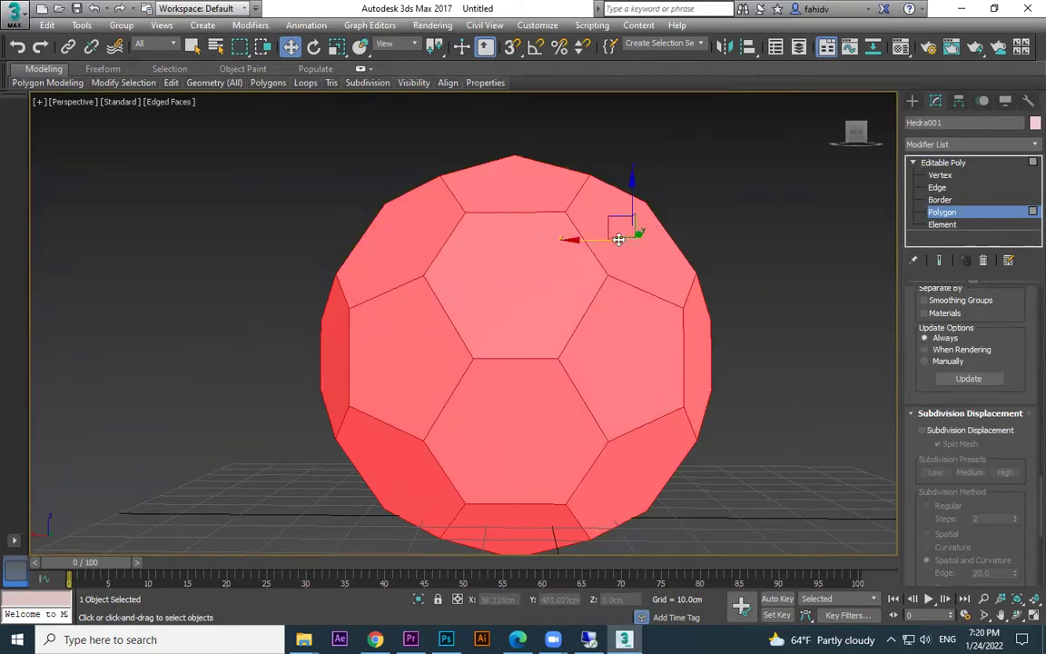
scroll(622, 232, "up", 3)
scroll(671, 249, "down", 2)
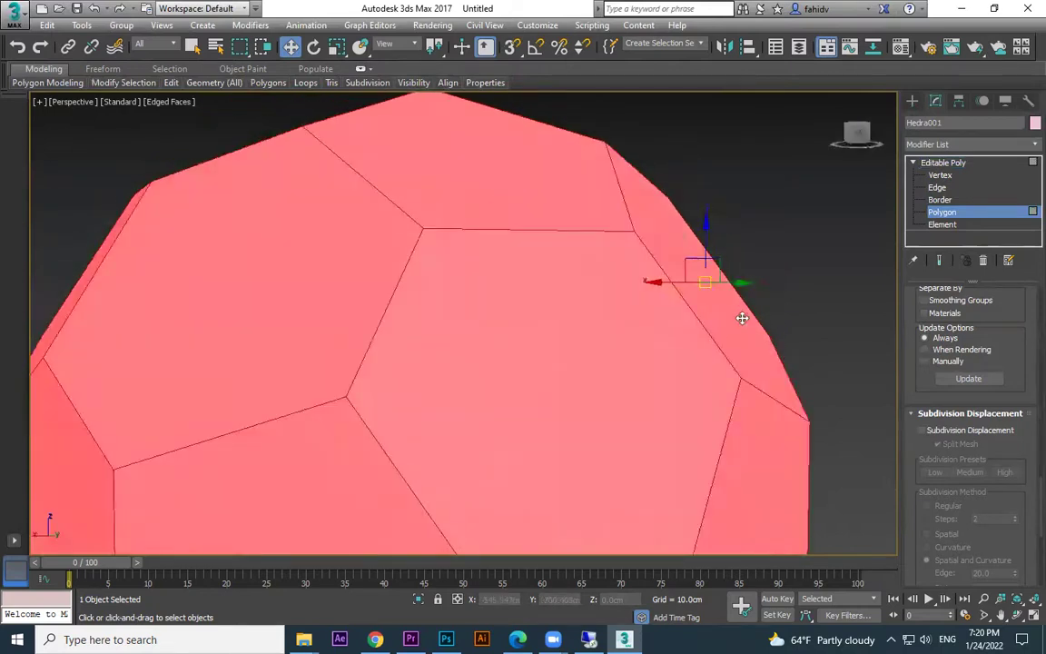
middle_click_drag(743, 318, 610, 312, "alt")
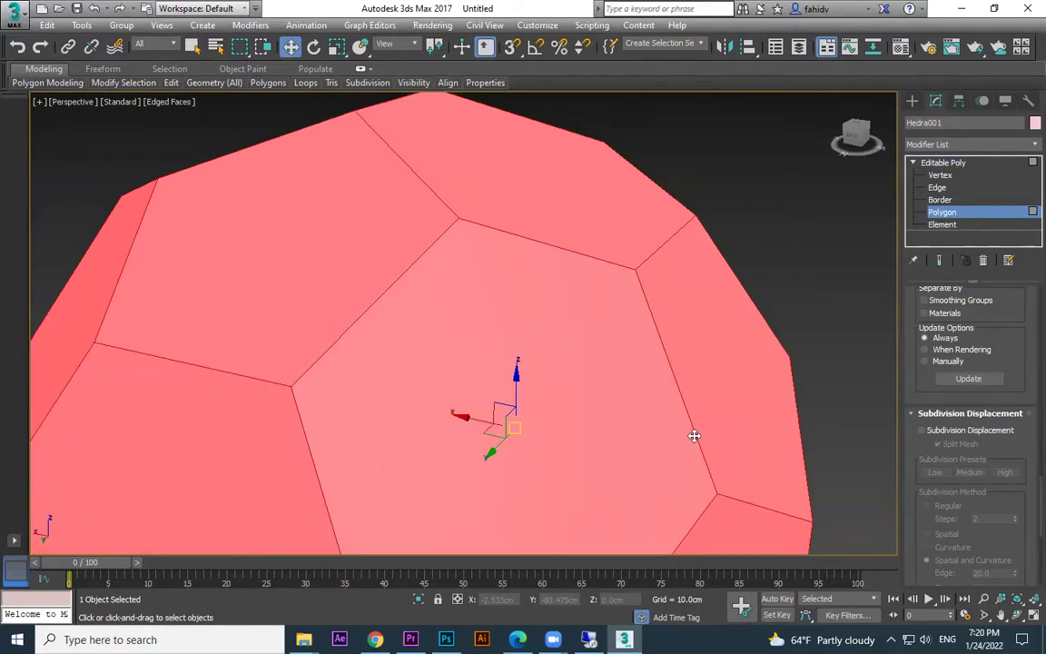
middle_click_drag(443, 345, 458, 295)
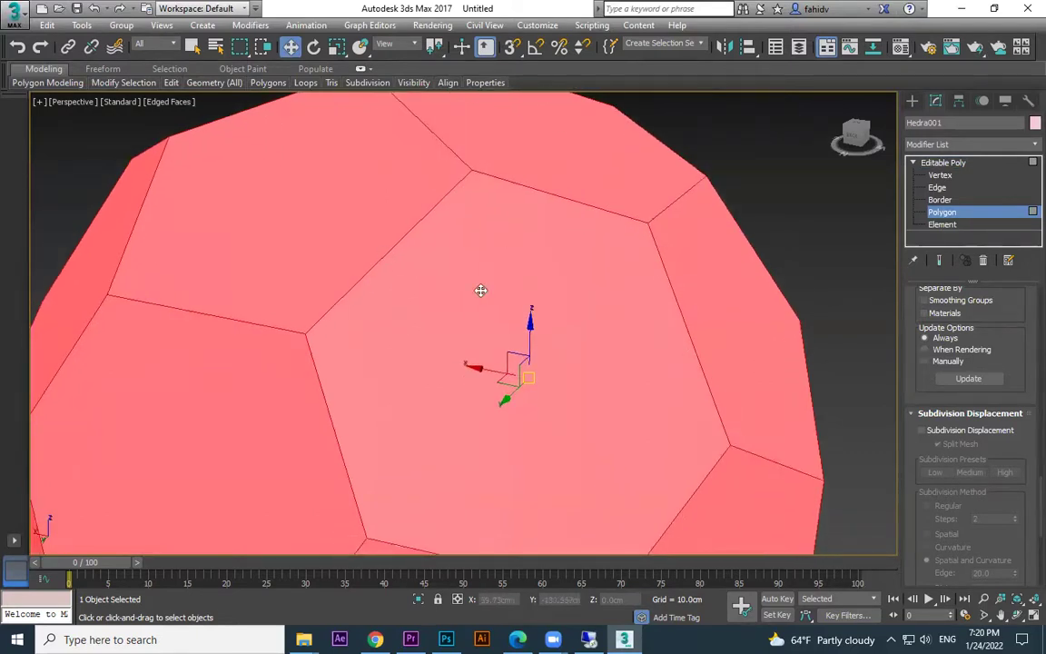
left_click(1026, 146)
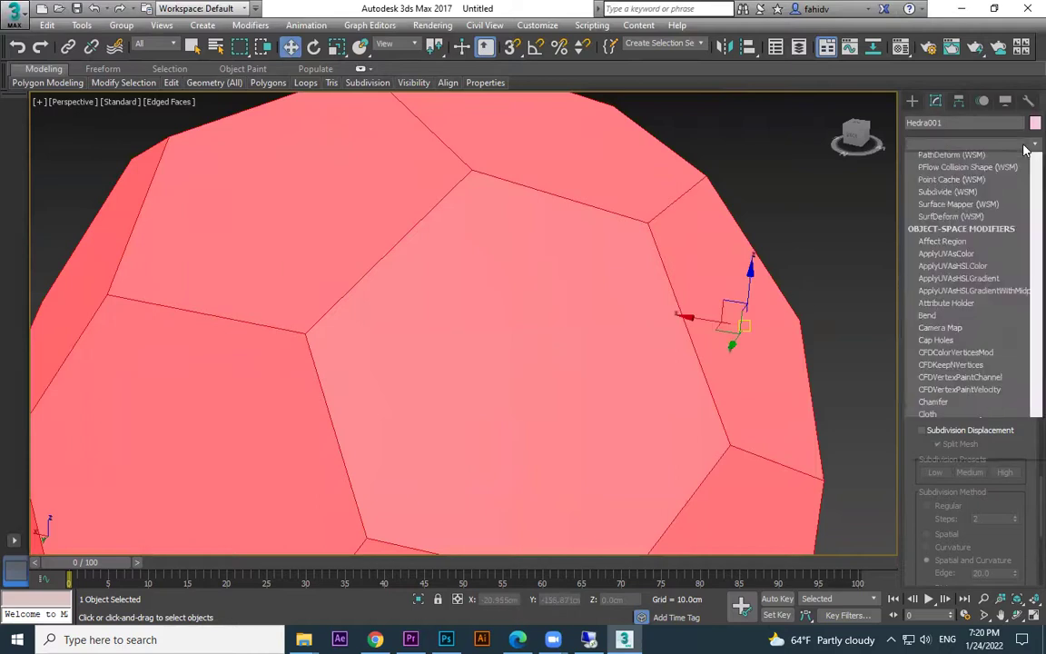
key("t")
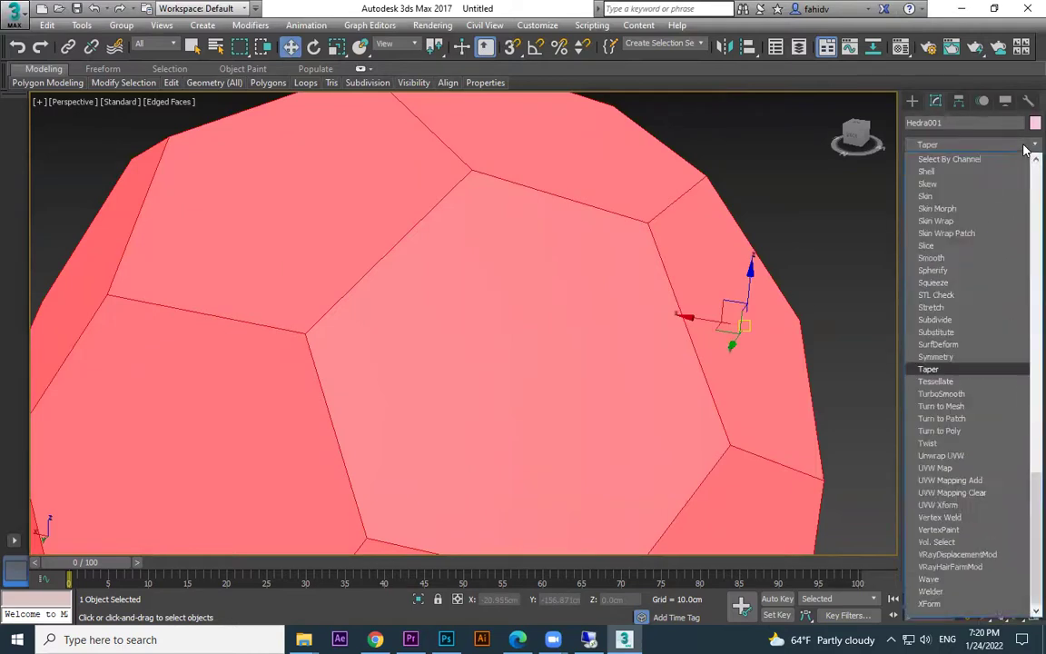
left_click(969, 388)
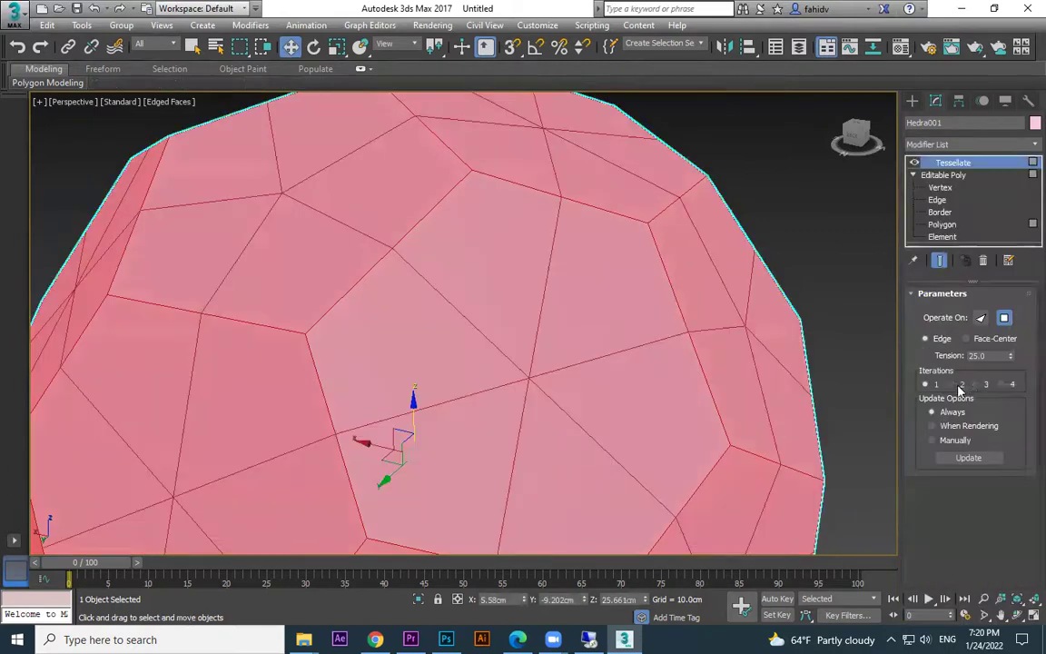
Try Tessellate operating on triangular faces and switch it back to operating on polygons.
middle_click_drag(447, 333, 627, 367, "alt")
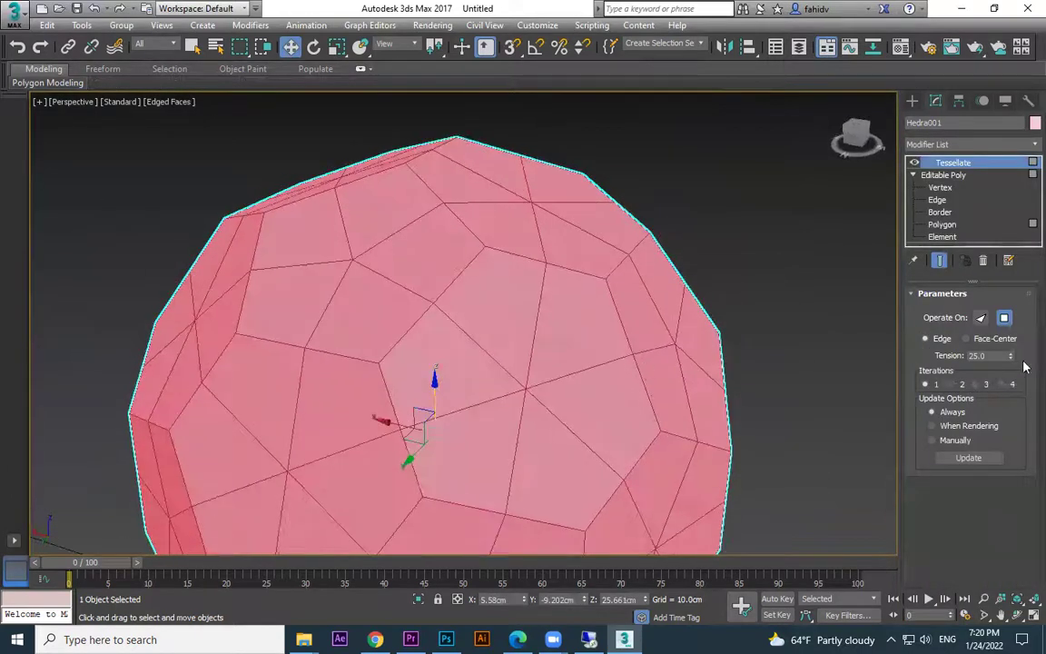
left_click(981, 318)
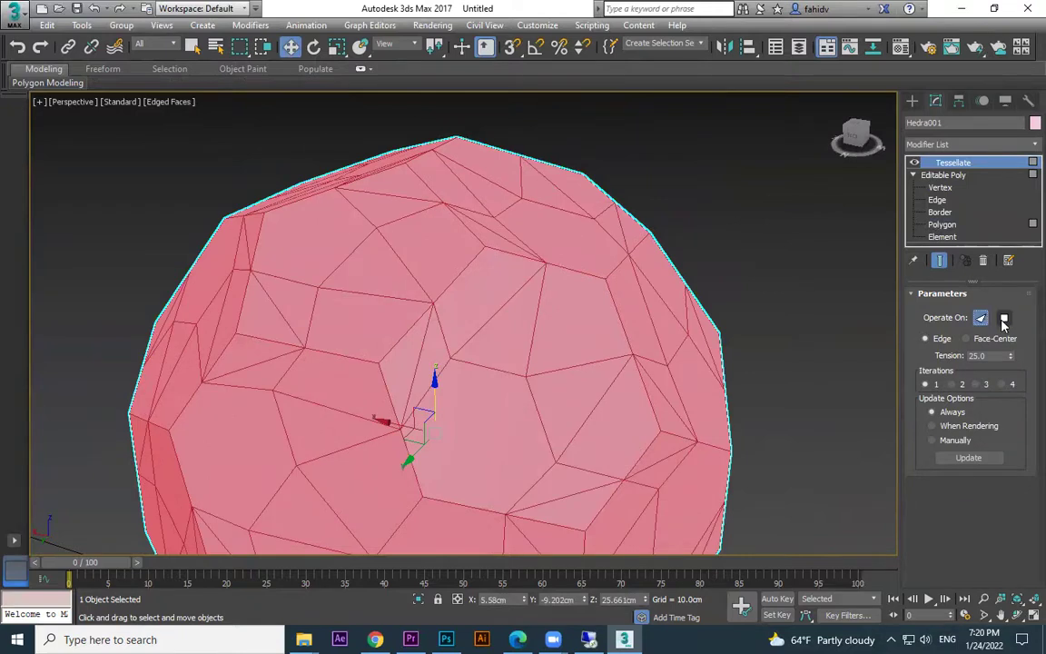
left_click(1004, 319)
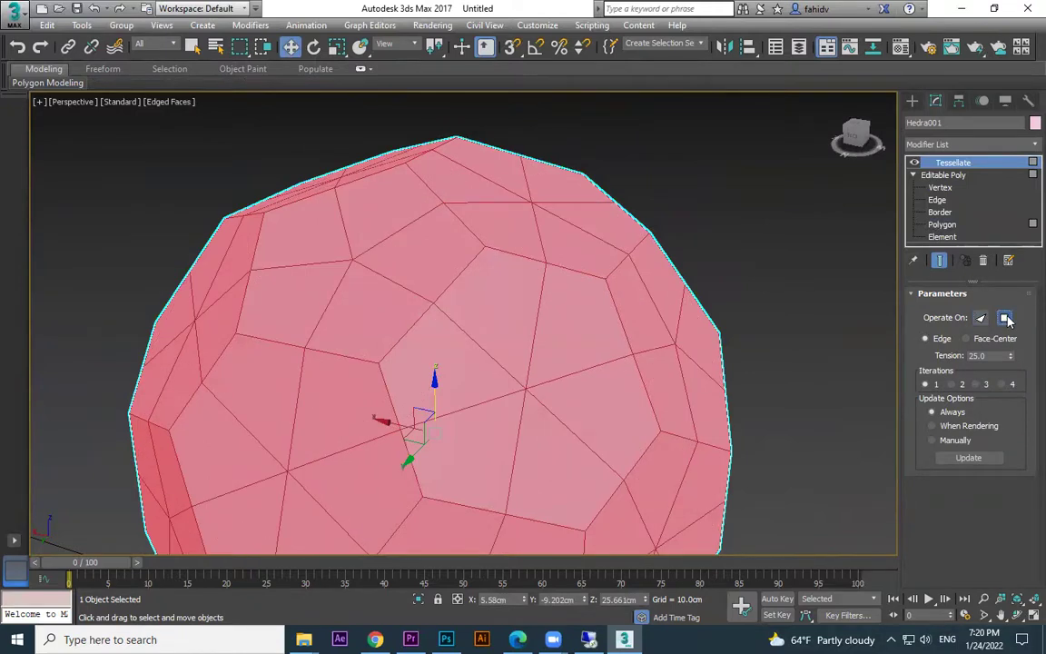
Try 3 Tessellate iterations, settle on 2, and inspect the subdivided ball from another side.
left_click(962, 385)
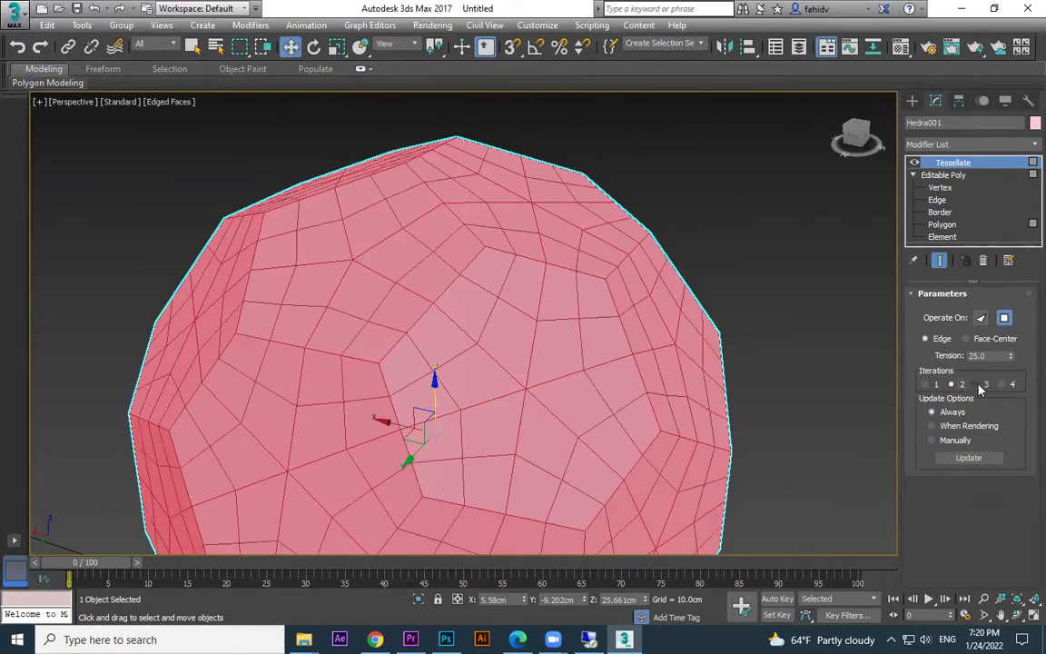
left_click(977, 384)
left_click(953, 386)
scroll(740, 381, "down", 5)
middle_click_drag(740, 380, 682, 322, "alt")
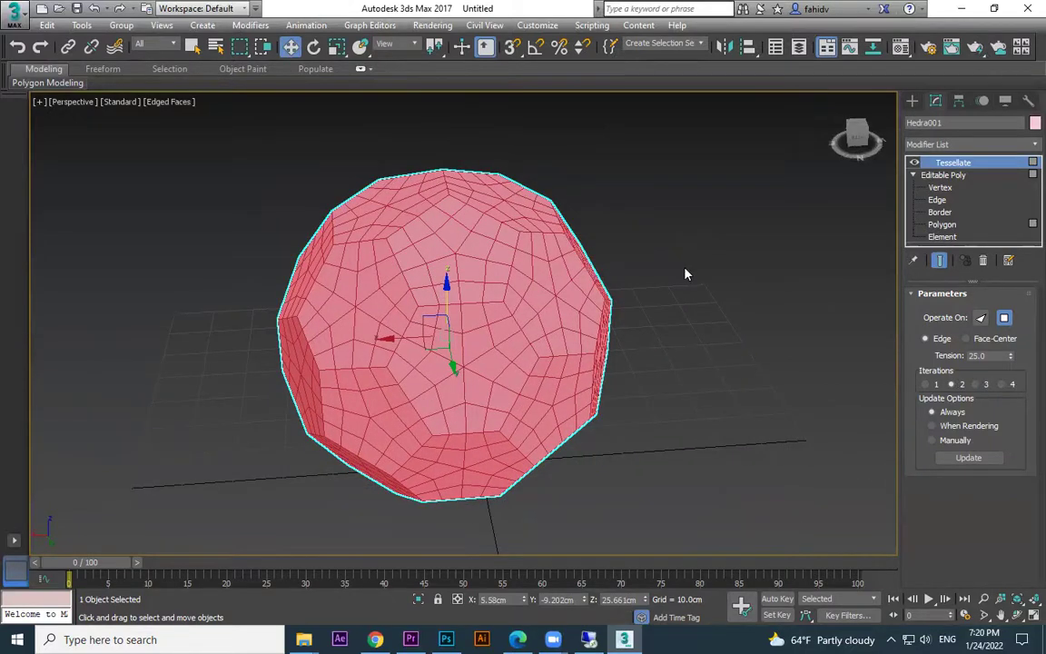
Add a Spherify modifier to round the ball and convert the result to an Editable Poly.
left_click(1023, 145)
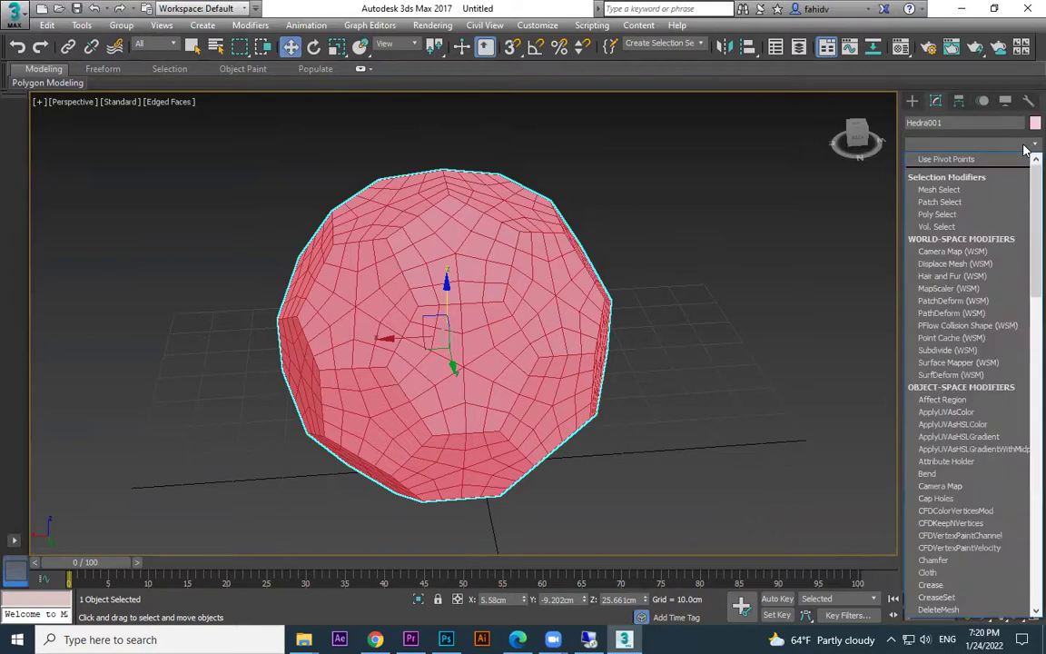
type("sp")
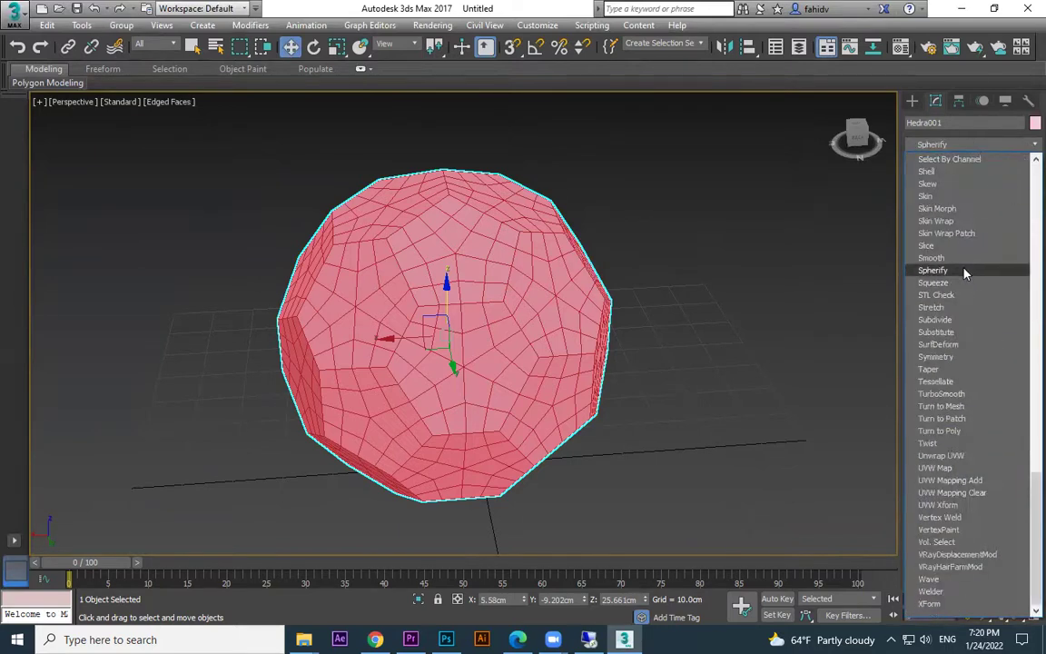
left_click(964, 273)
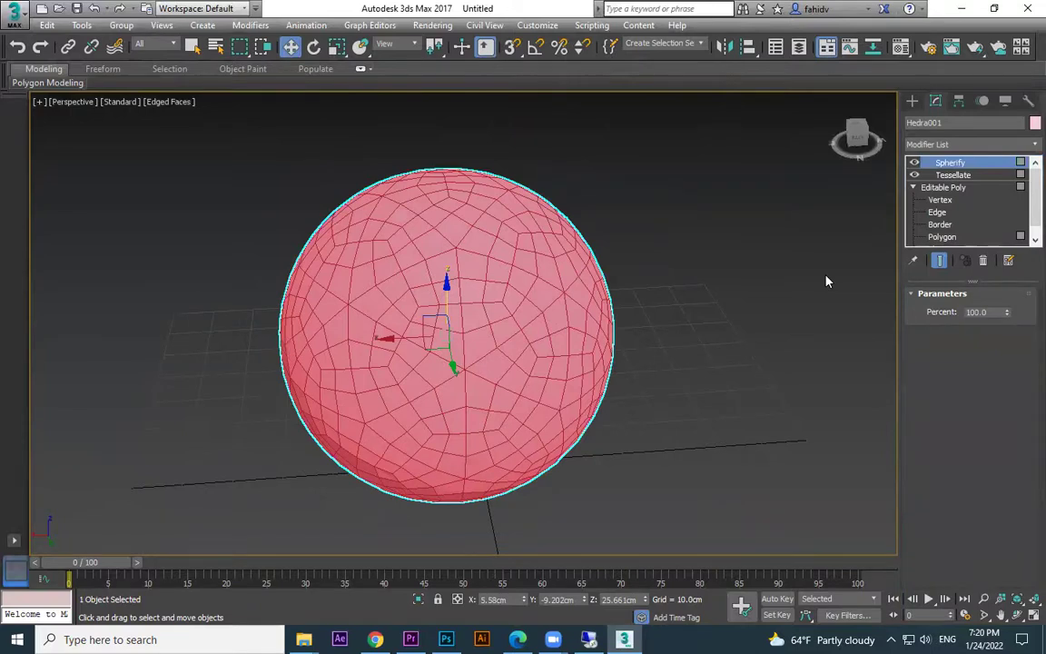
right_click(498, 216)
mouse_move(563, 371)
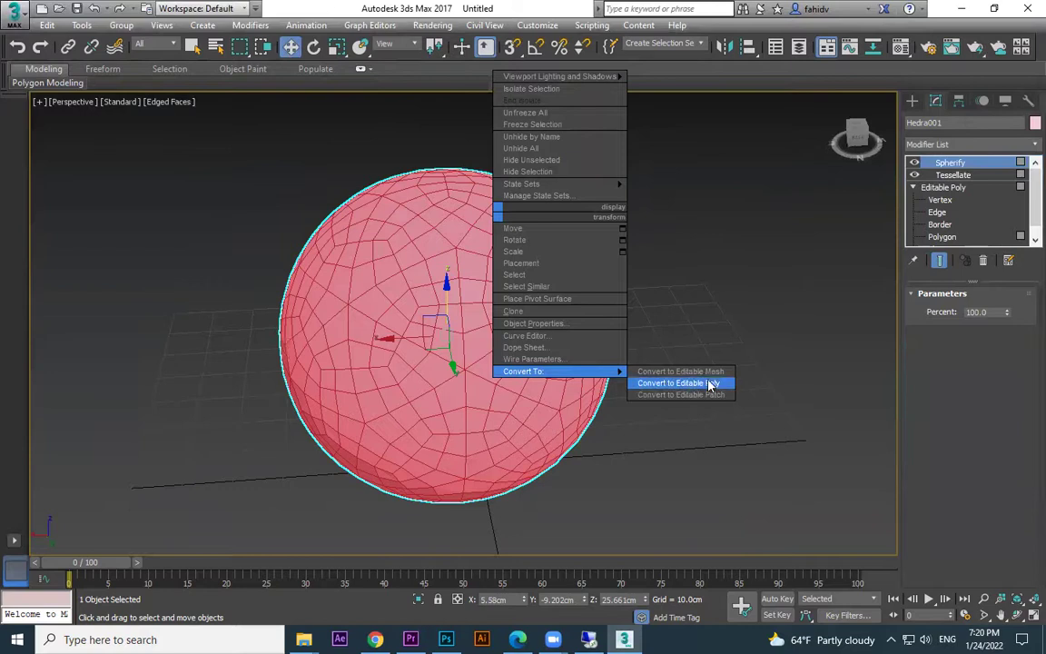
left_click(679, 382)
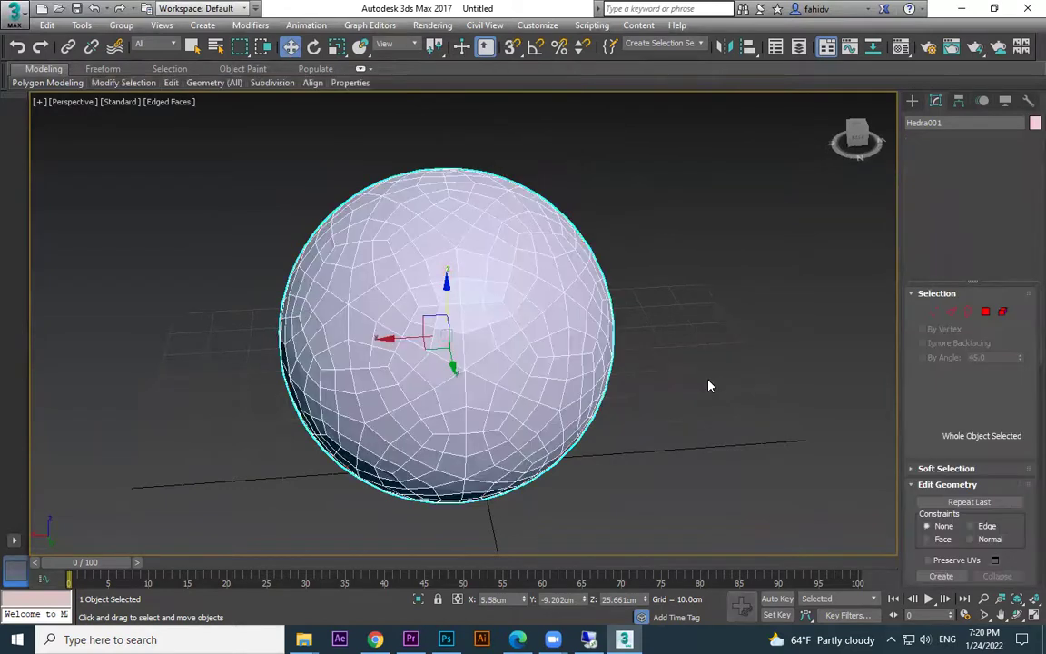
Switch to Polygon selection and pick single small polygons on the ball's front one at a time.
left_click(985, 312)
left_click(526, 262)
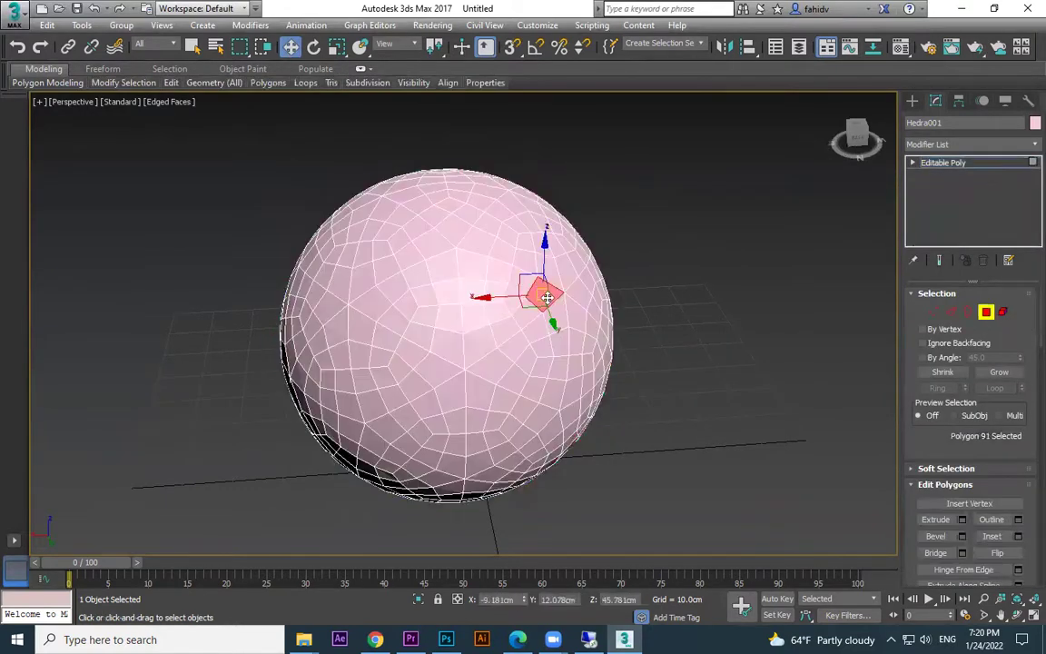
left_click(494, 282)
left_click(443, 252)
left_click(447, 254)
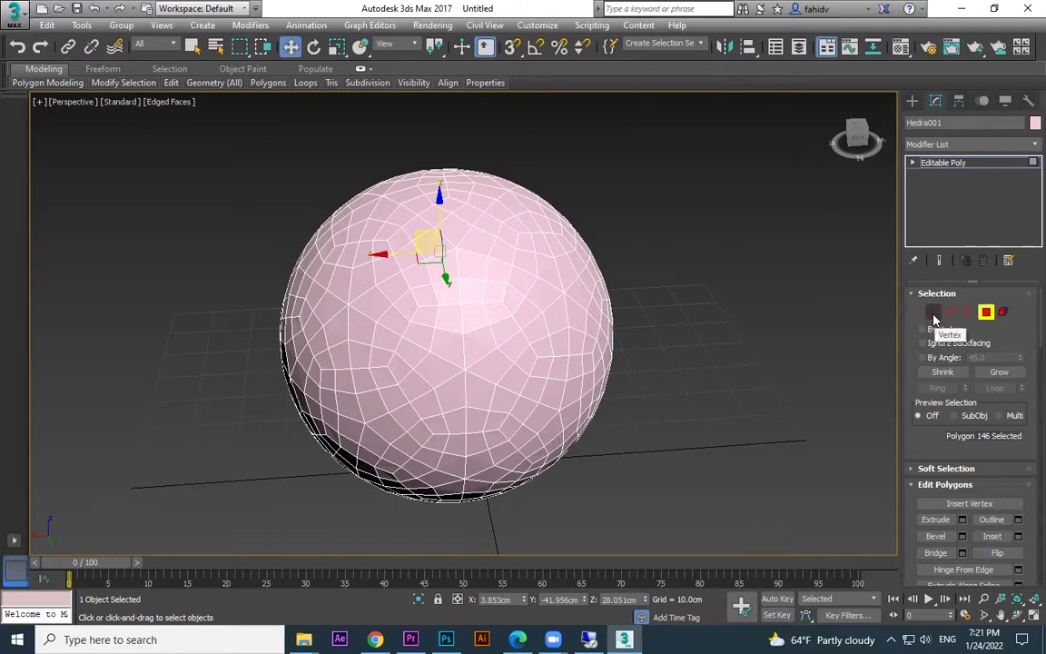
Switch to Element selection and pick whole panels on the ball's front one at a time.
left_click(1003, 314)
left_click(516, 291)
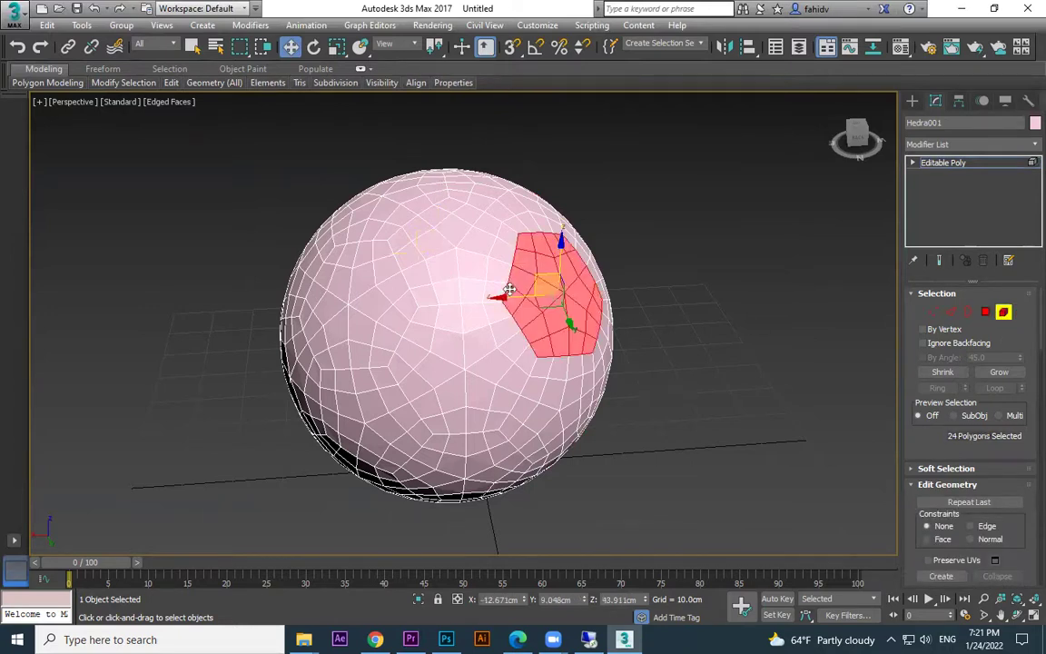
left_click(431, 246)
left_click(388, 303)
left_click(457, 361)
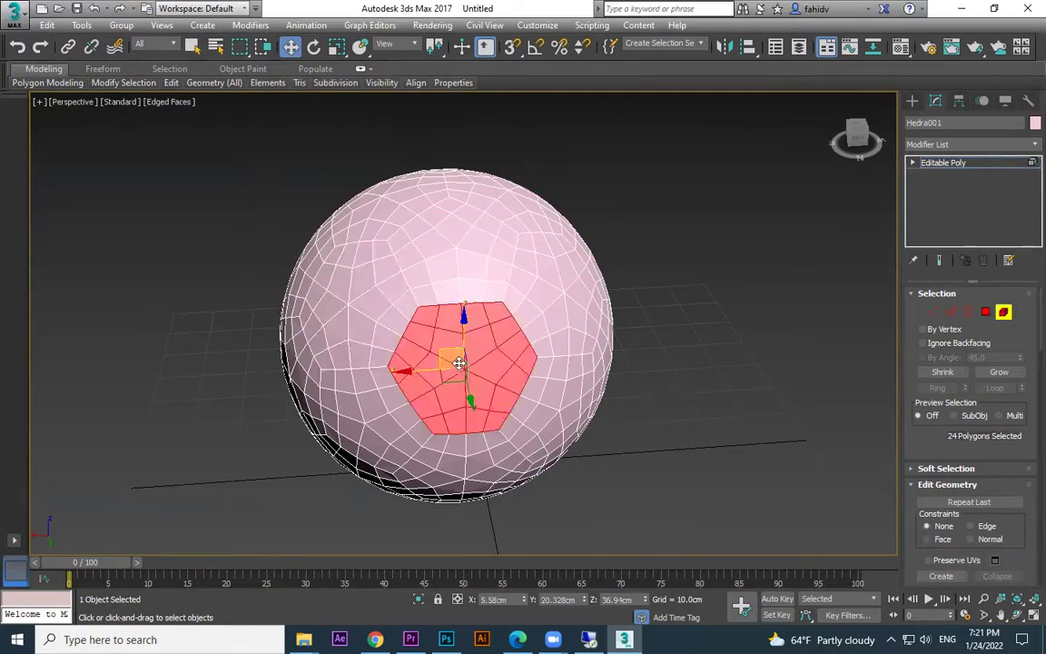
Return to Polygon selection, clear the picked panel and select all of the ball's polygons.
left_click(986, 312)
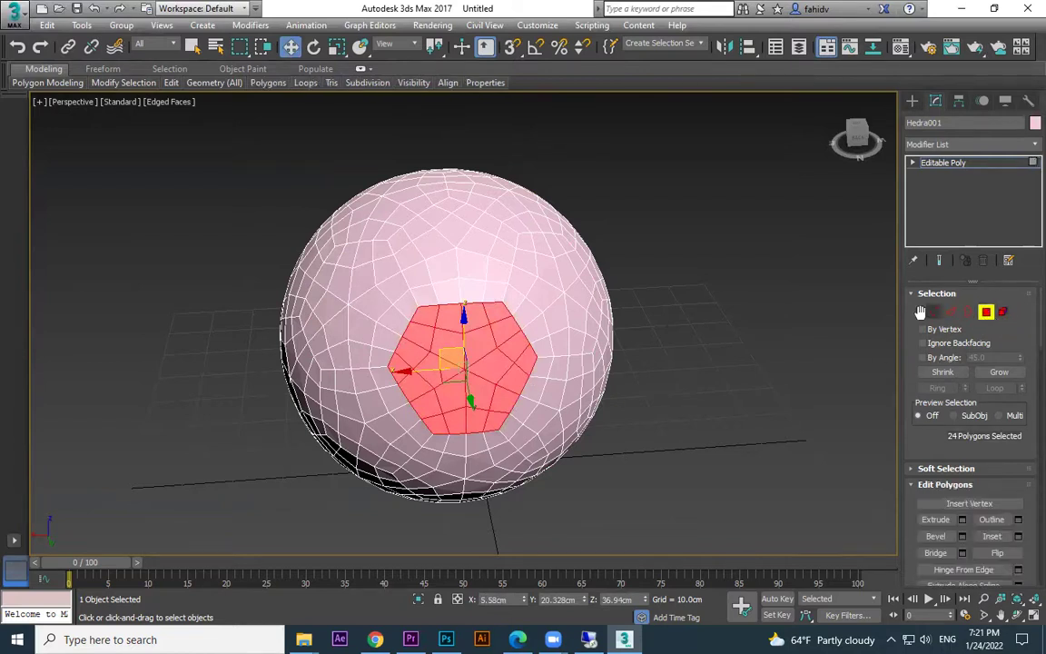
left_click(689, 182)
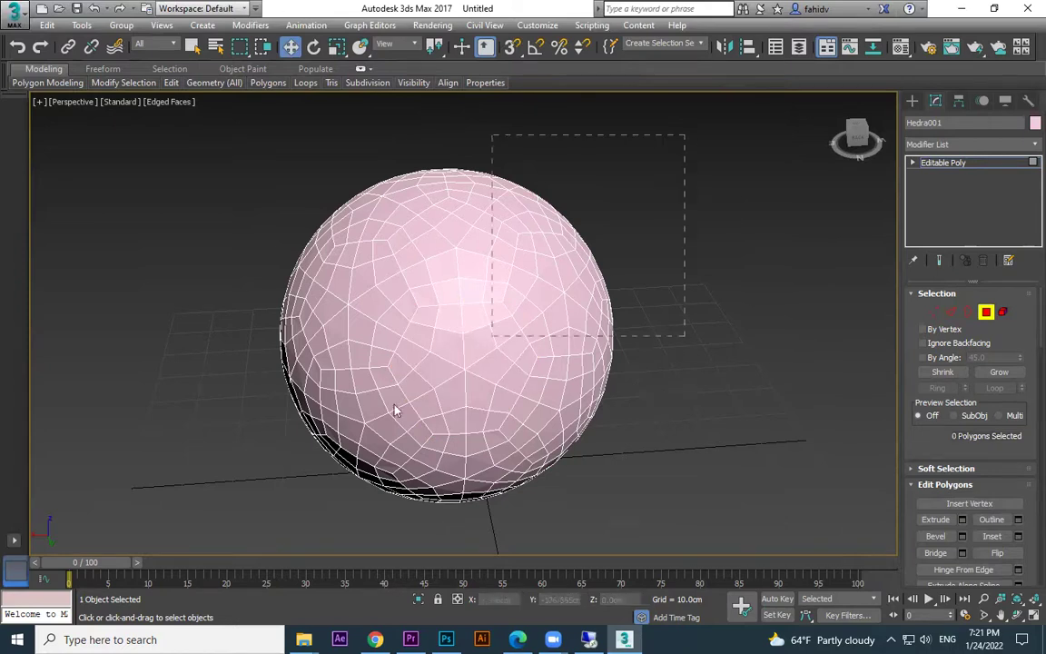
left_click_drag(147, 530, 149, 528)
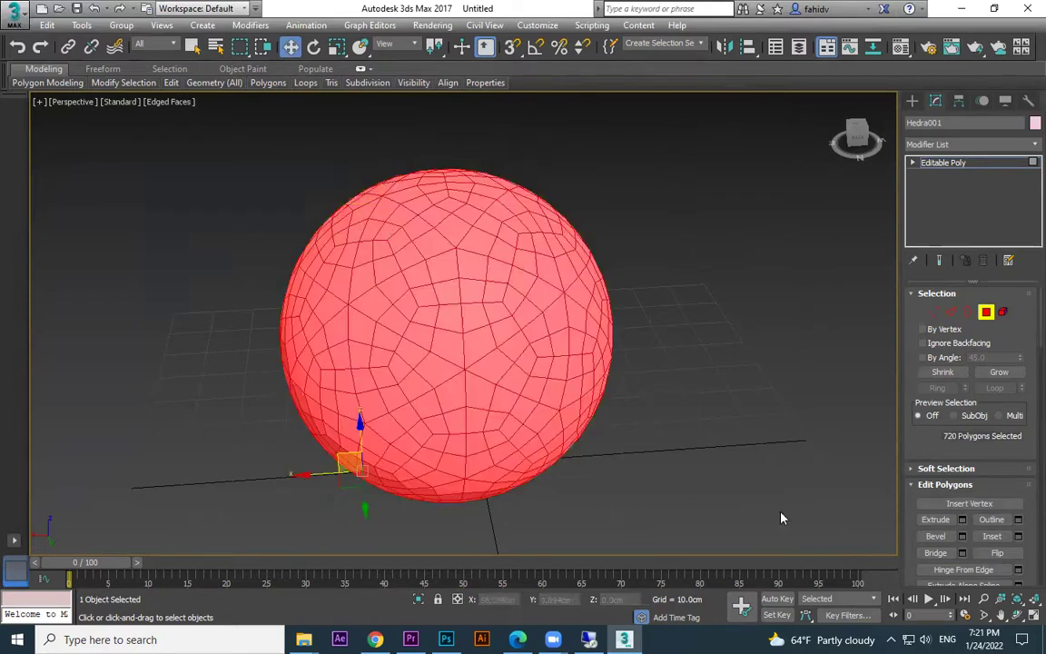
Try extruding all the polygons by 10 cm, comparing the Group, Local Normal and By Polygon types.
left_click(963, 521)
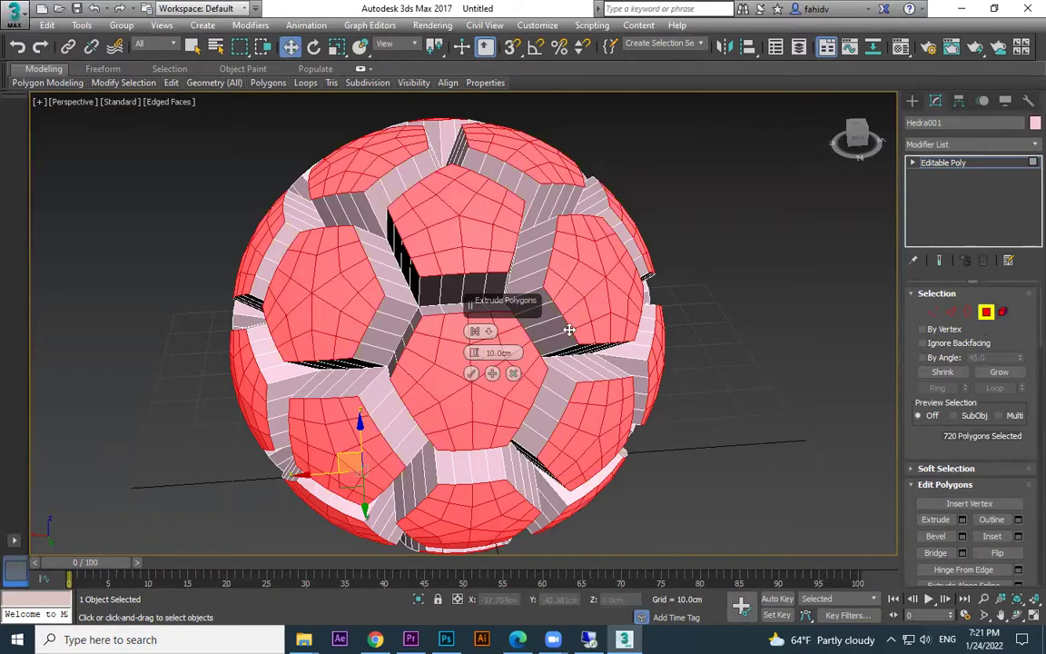
left_click(474, 331)
left_click(533, 360)
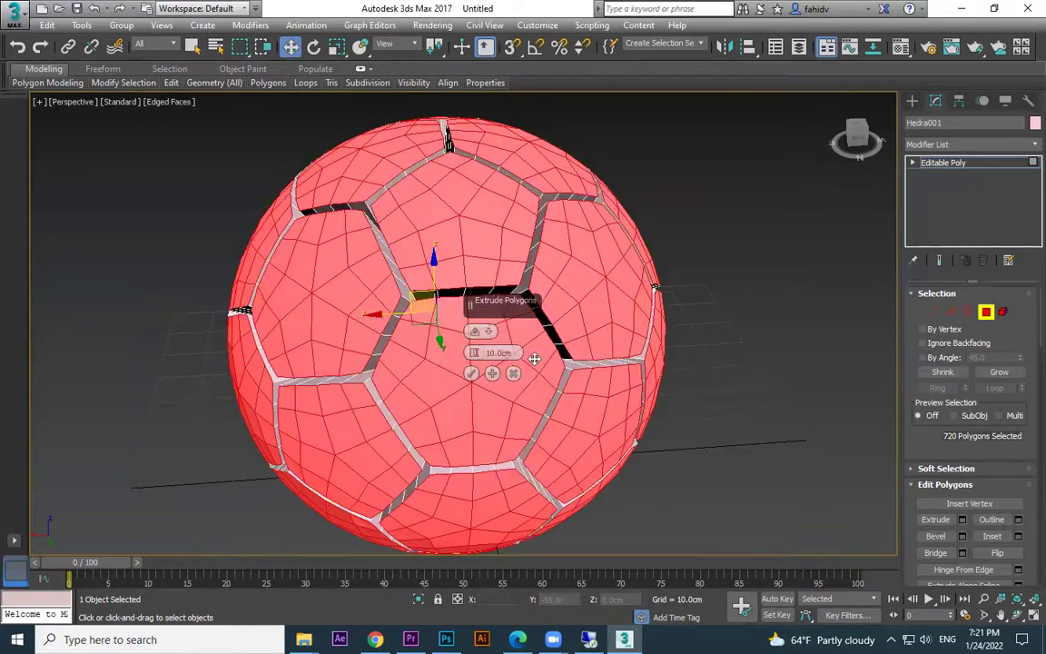
left_click(488, 333)
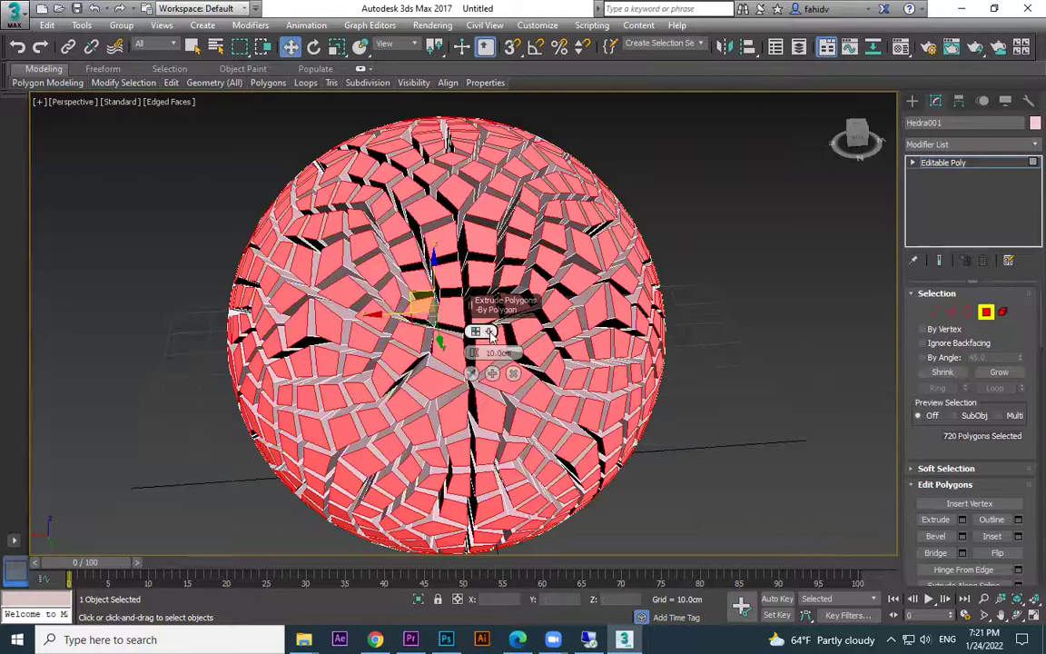
left_click(491, 335)
left_click(728, 347)
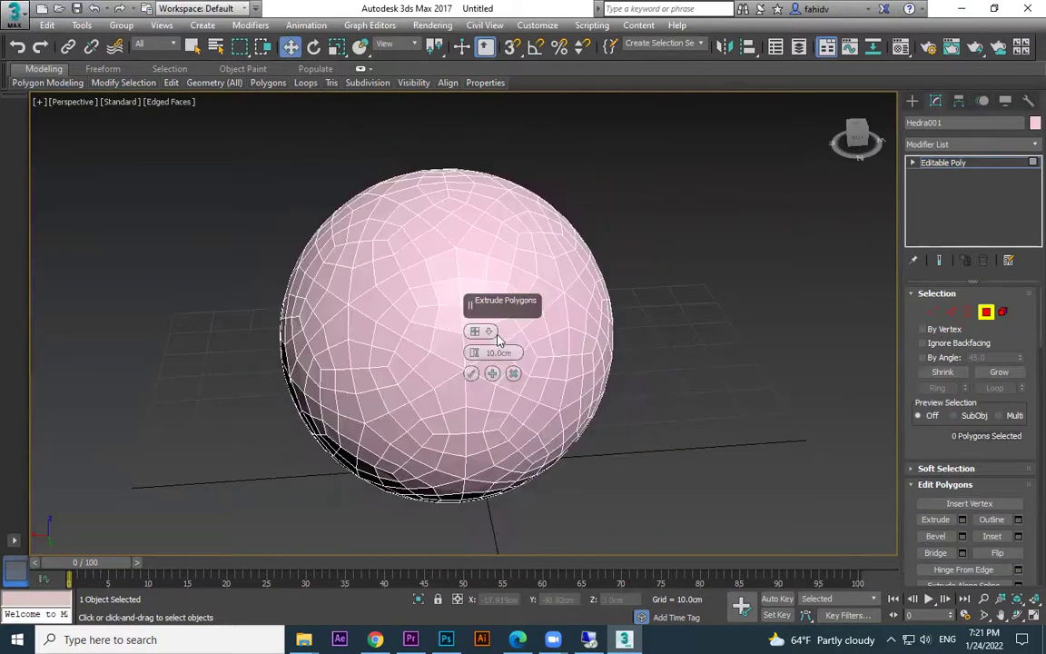
Change the extrusion type back to Local Normal and reselect all of the ball's polygons.
left_click(494, 333)
left_click(541, 357)
left_click_drag(679, 181, 157, 519)
key("ctrl+a")
scroll(644, 208, "down", 5)
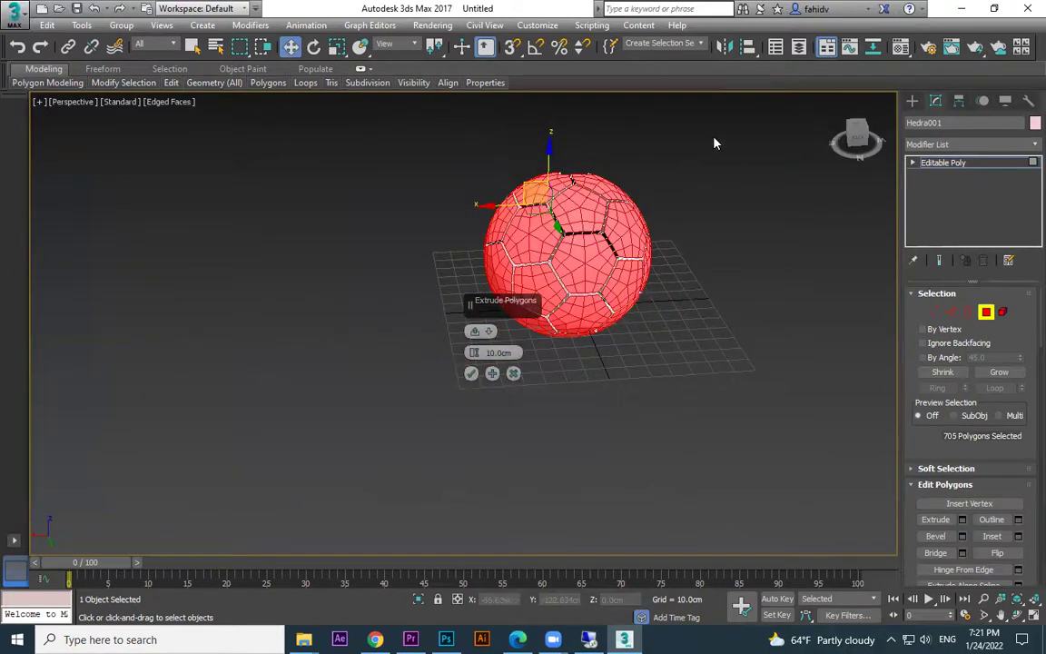
key("ctrl+a")
scroll(577, 342, "up", 5)
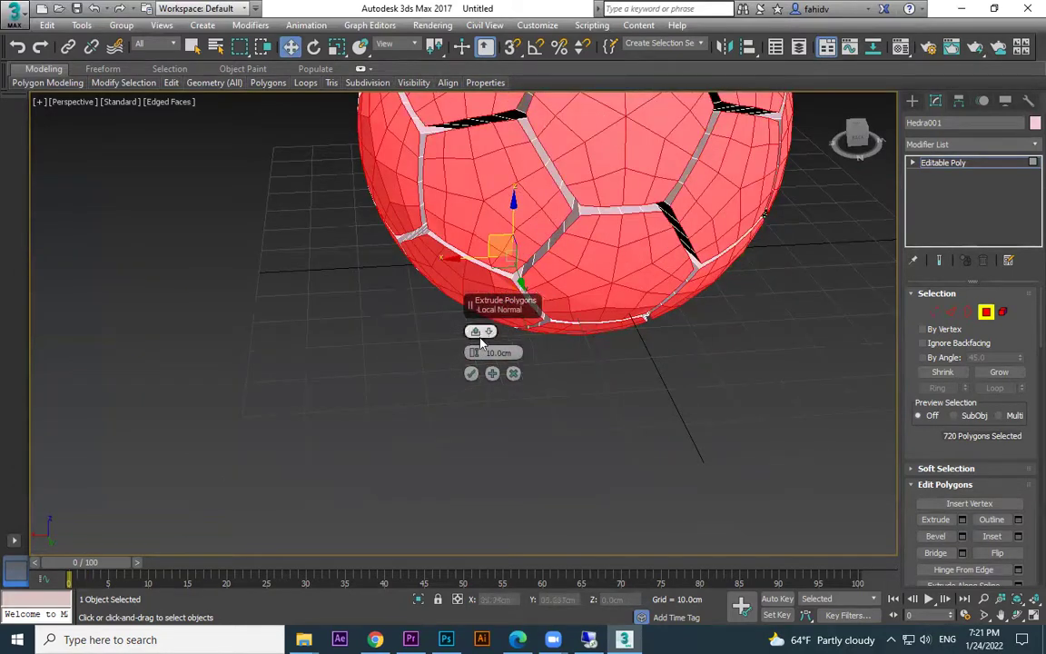
Try a Local Normal extrusion height of 4.44 cm, check the seams between panels and cancel the extrusion.
mouse_move(473, 355)
left_mouse_down()
mouse_move(477, 402)
mouse_move(478, 368)
left_mouse_up()
middle_click_drag(698, 348, 684, 466)
scroll(672, 285, "up", 3)
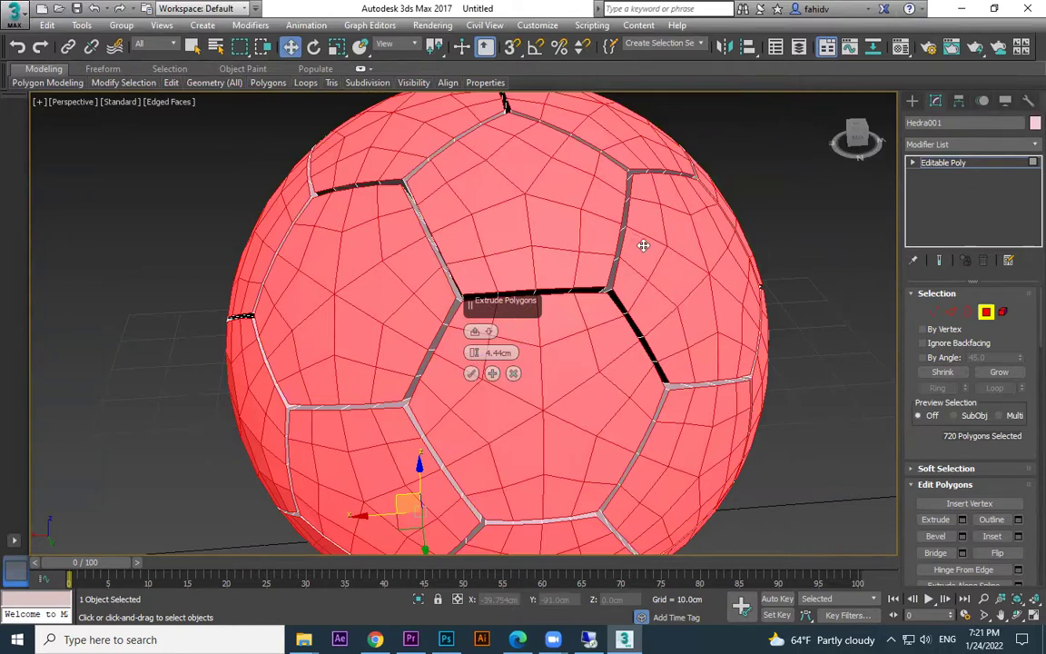
middle_click_drag(491, 463, 477, 374)
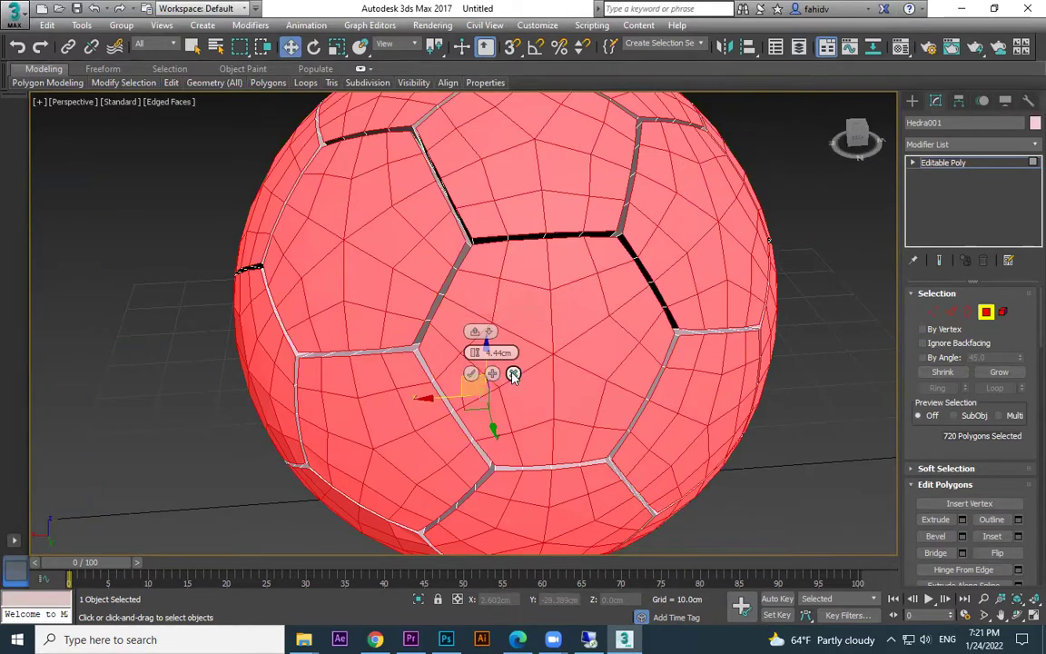
left_click(513, 373)
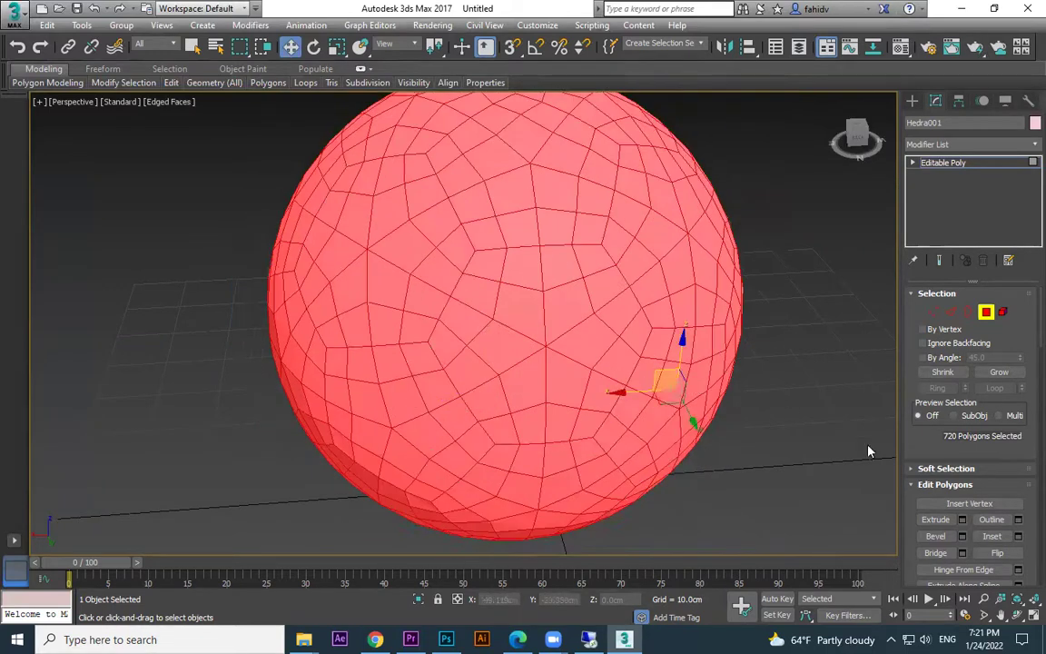
Bevel all the polygons as a group with a height of 1.104 cm and an outline of 0.251 cm.
left_click(964, 537)
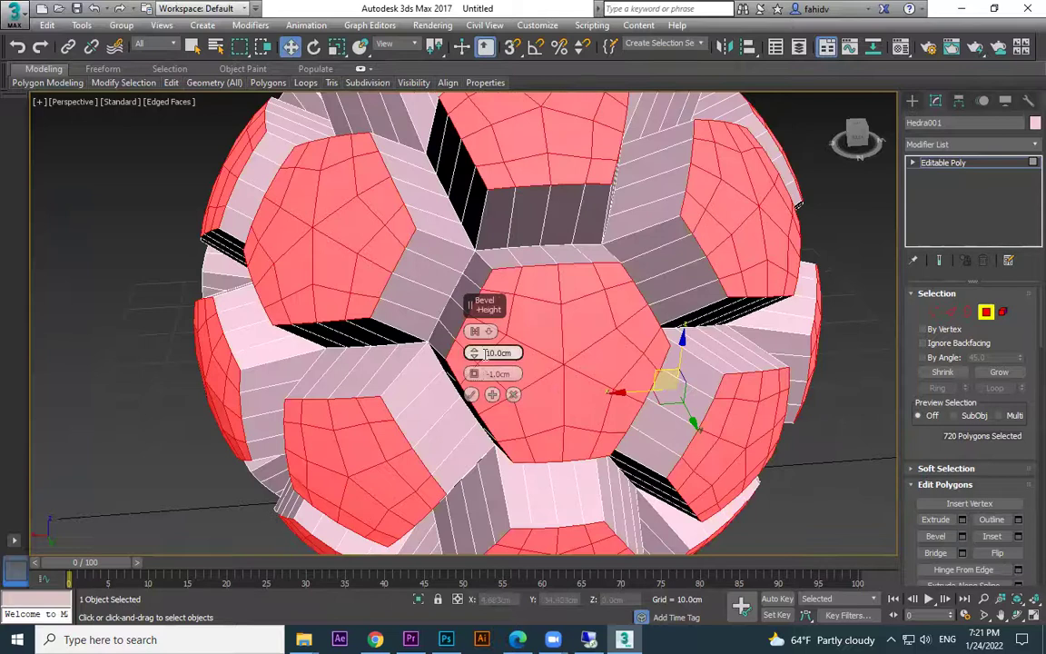
mouse_move(473, 354)
left_mouse_down()
mouse_move(479, 392)
mouse_move(473, 354)
left_mouse_up()
scroll(623, 317, "up", 3)
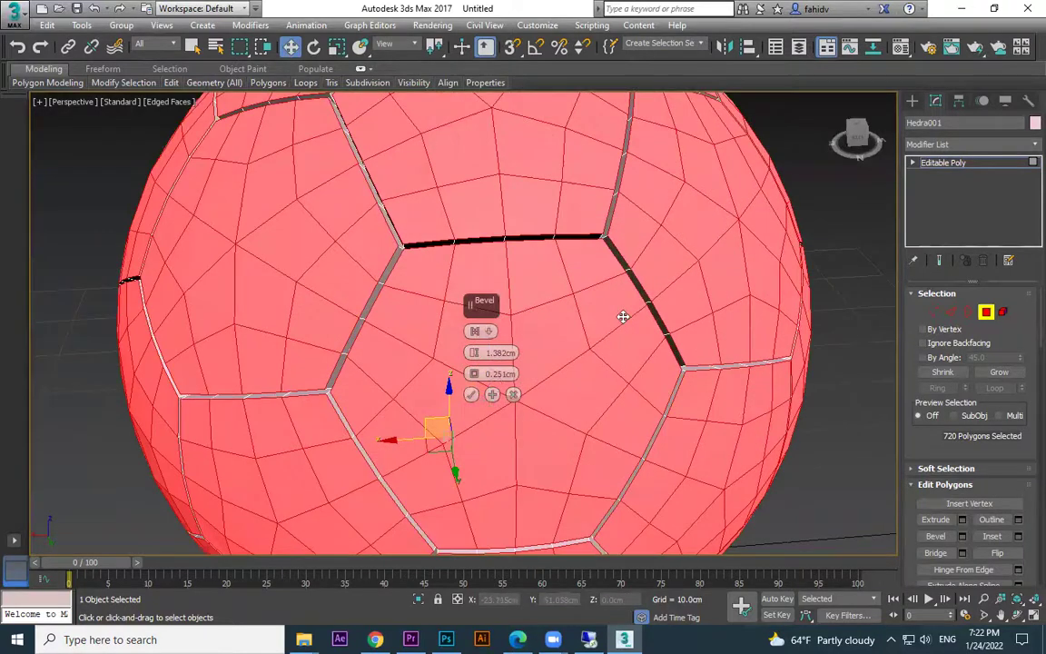
middle_click_drag(475, 378, 561, 357, "alt")
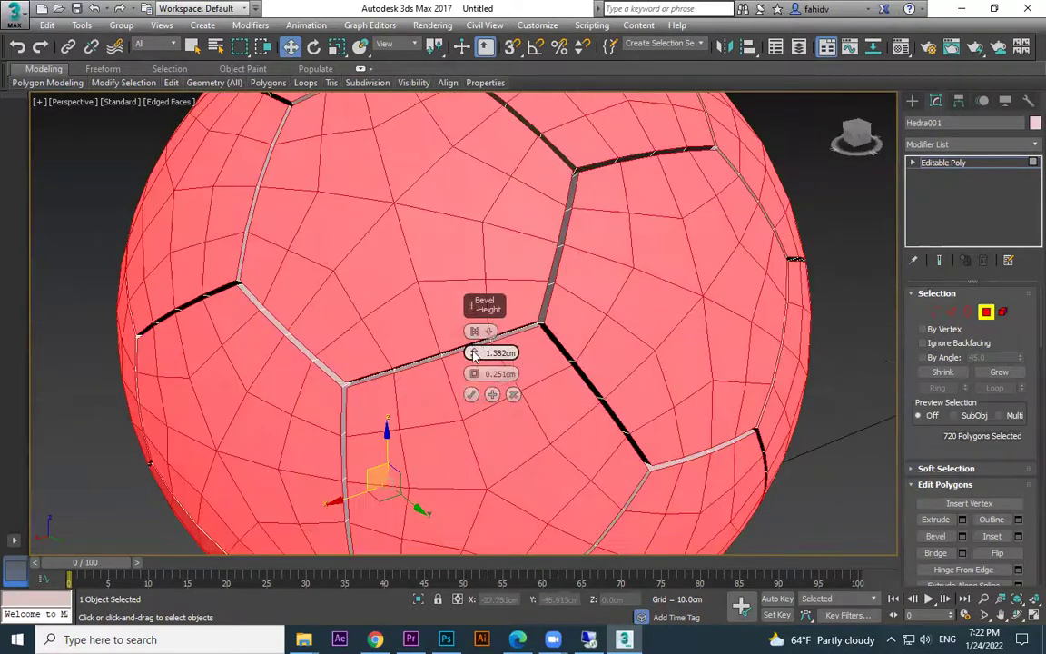
mouse_move(474, 353)
left_mouse_down()
mouse_move(473, 374)
mouse_move(473, 364)
left_mouse_up()
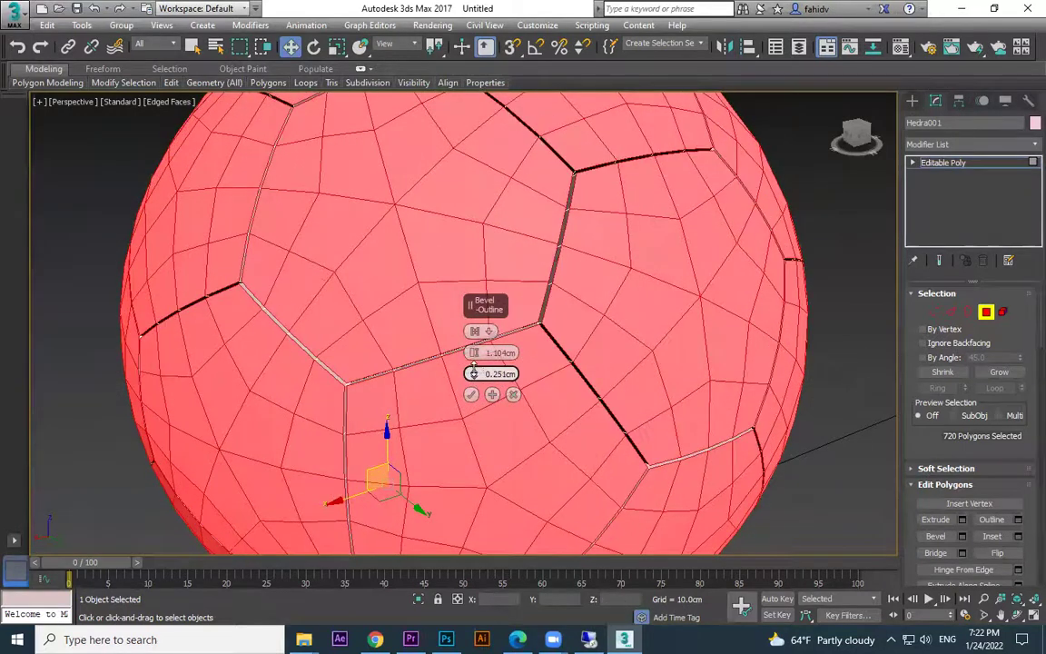
left_click(471, 395)
Leave the polygon level and add a MeshSmooth modifier to the whole ball.
scroll(645, 379, "down", 2)
middle_click_drag(686, 364, 640, 375, "alt")
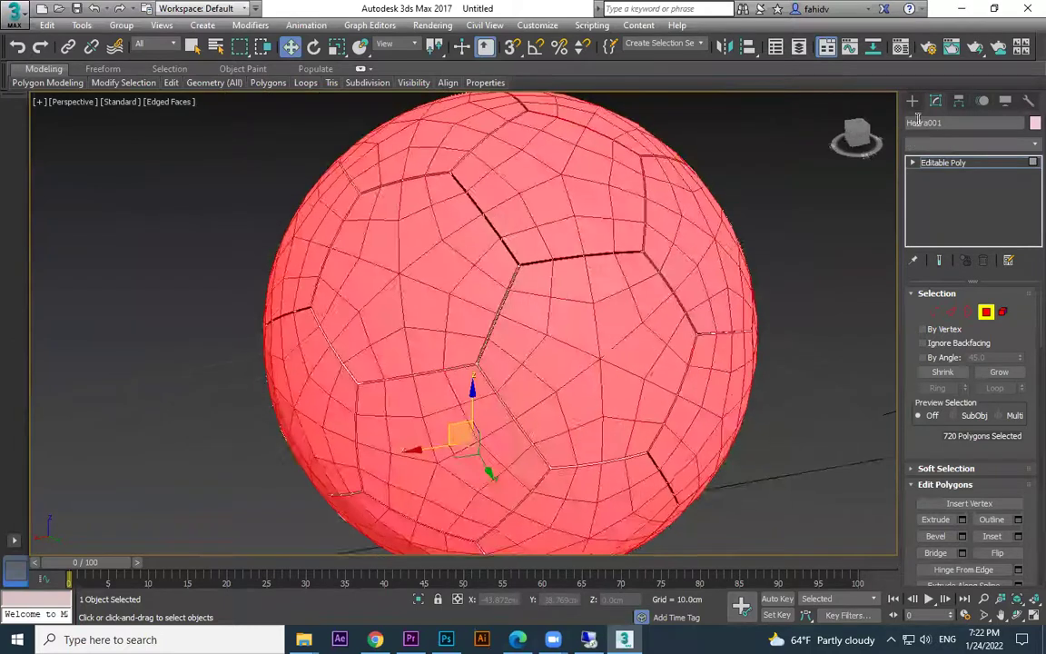
left_click(789, 408)
middle_click_drag(789, 409, 611, 375, "alt")
left_click(611, 375)
left_click(935, 101)
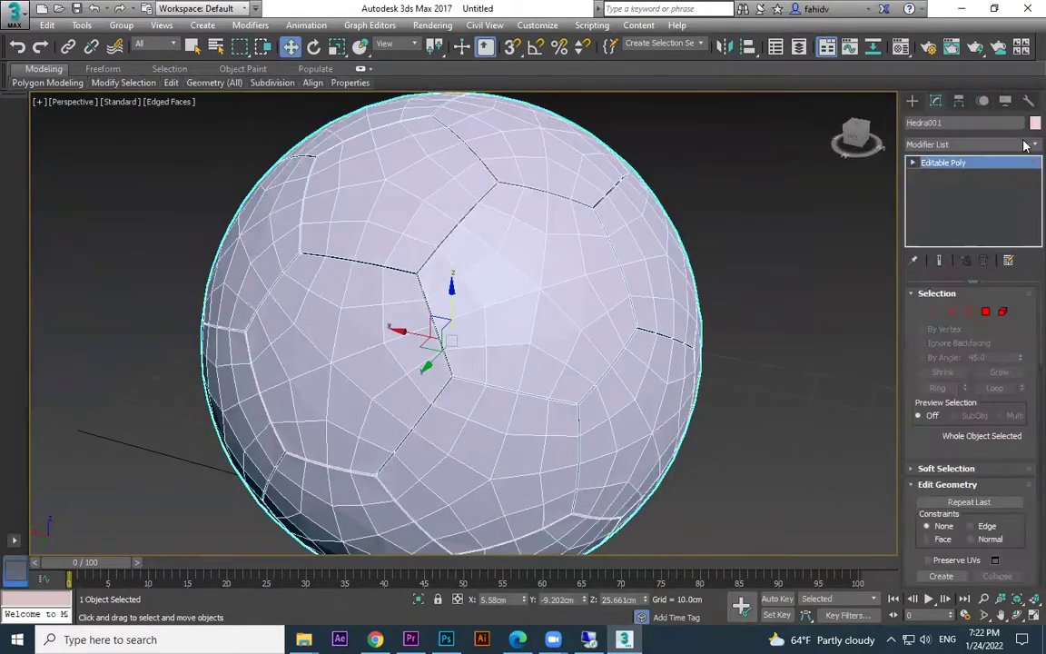
left_click(1024, 147)
scroll(969, 197, "down", 15)
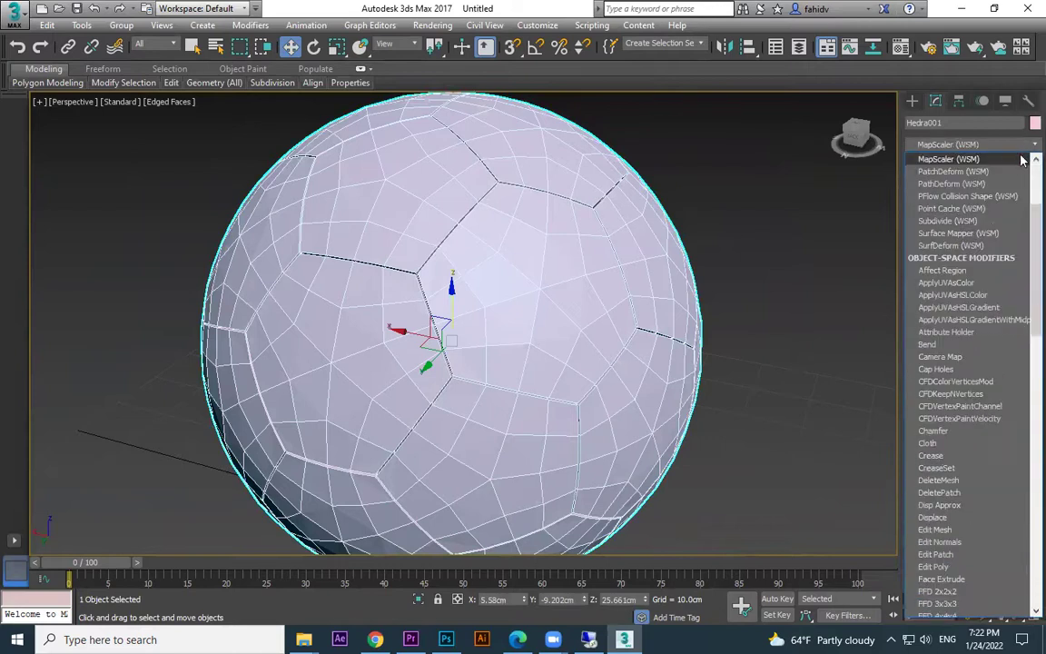
left_click(961, 246)
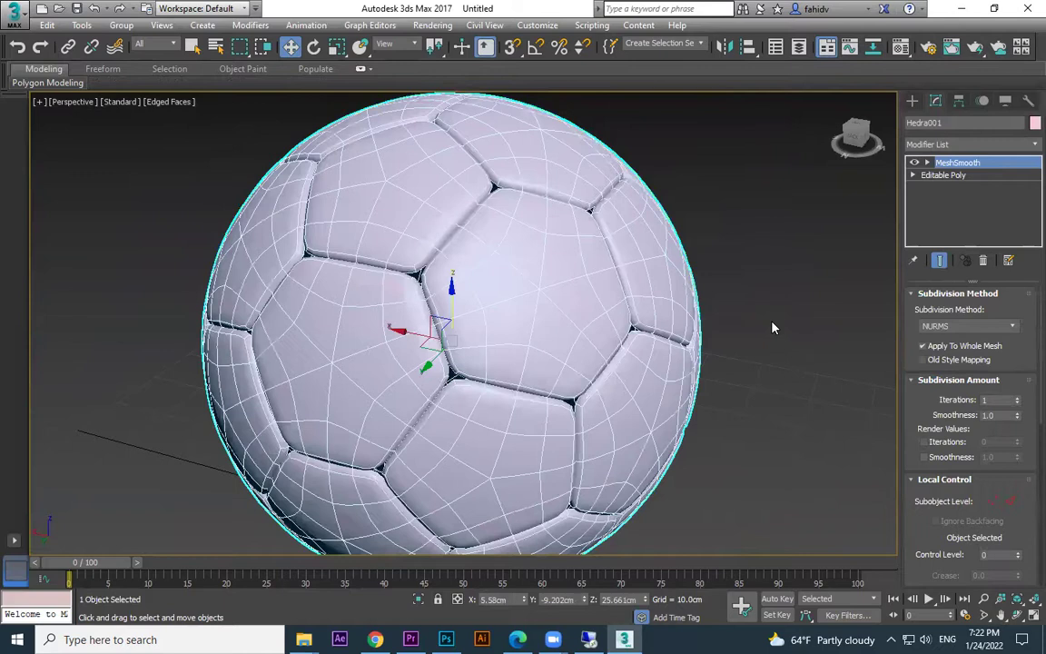
Hide the edged faces, set MeshSmooth's subdivision method to Classic and check the panel seams all around.
key("F4")
scroll(491, 394, "up", 5)
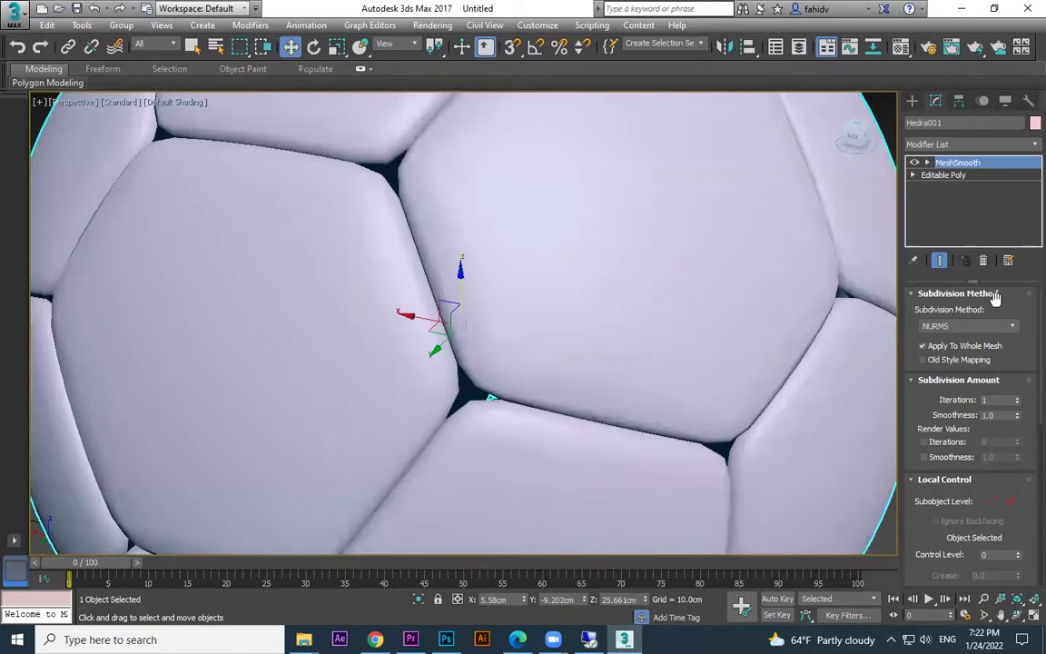
left_click(985, 327)
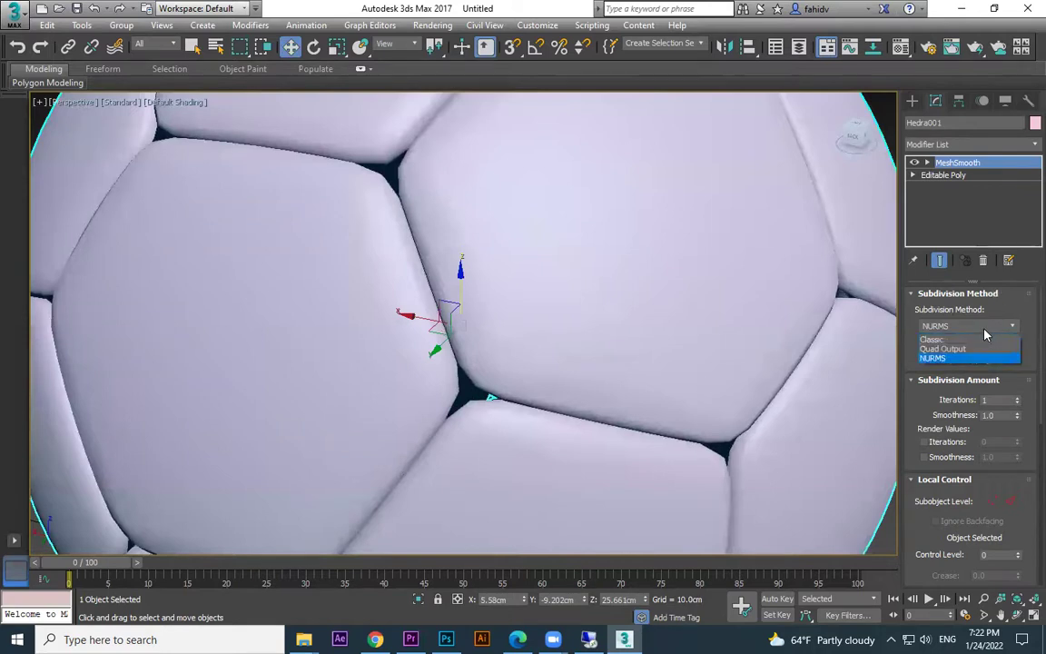
left_click(938, 341)
scroll(488, 218, "down", 5)
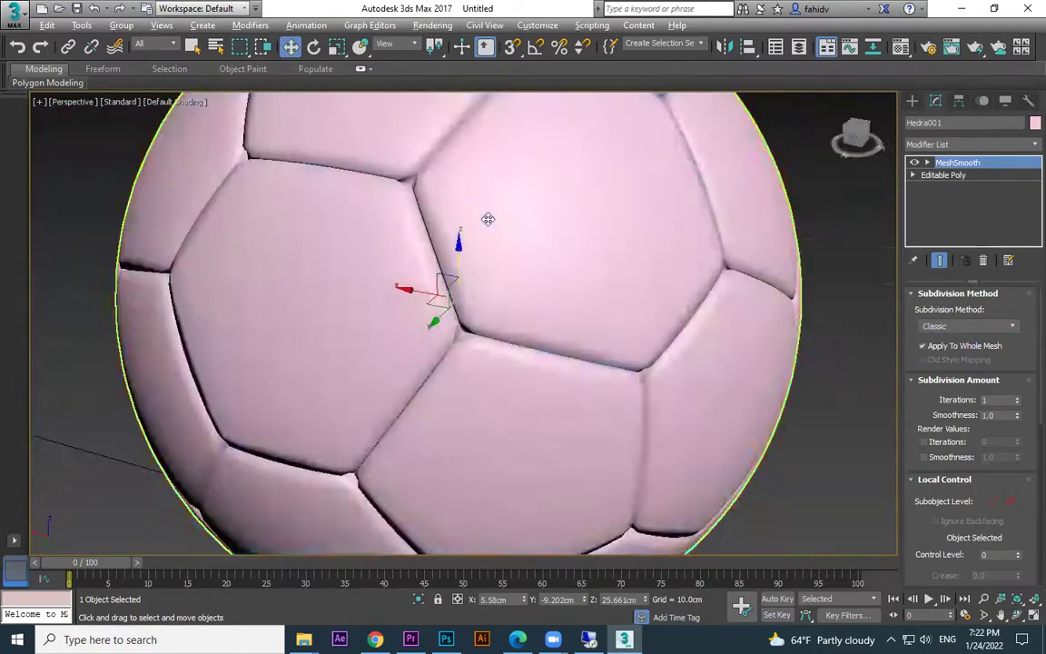
mouse_move(520, 262)
middle_mouse_down("alt")
mouse_move(329, 249)
mouse_move(436, 224)
middle_mouse_up("alt")
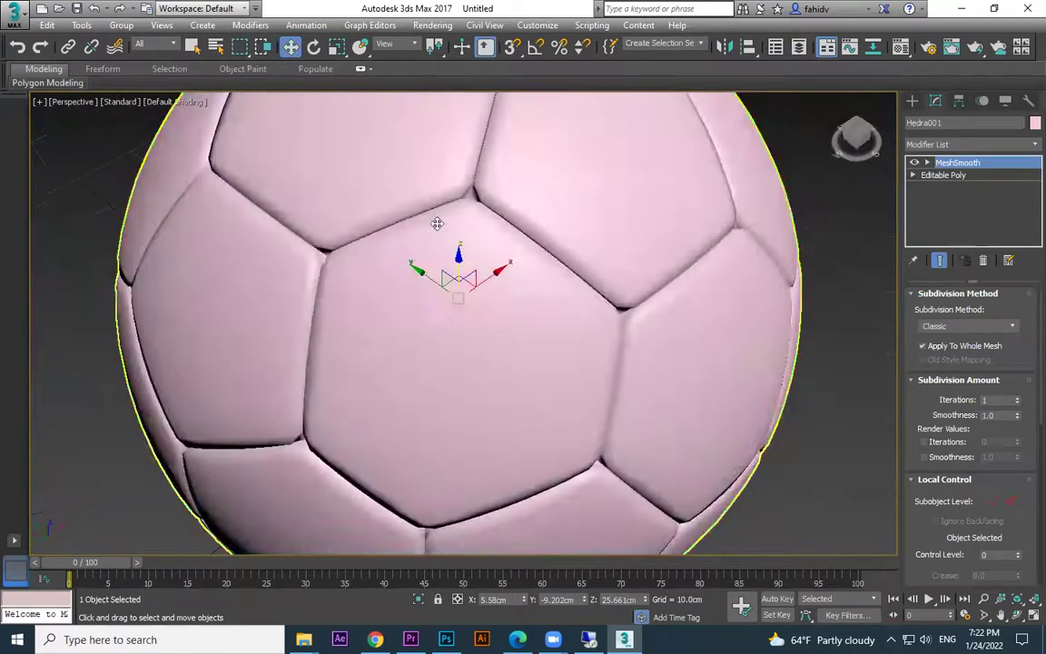
scroll(564, 299, "down", 4)
middle_click_drag(564, 299, 758, 263, "alt")
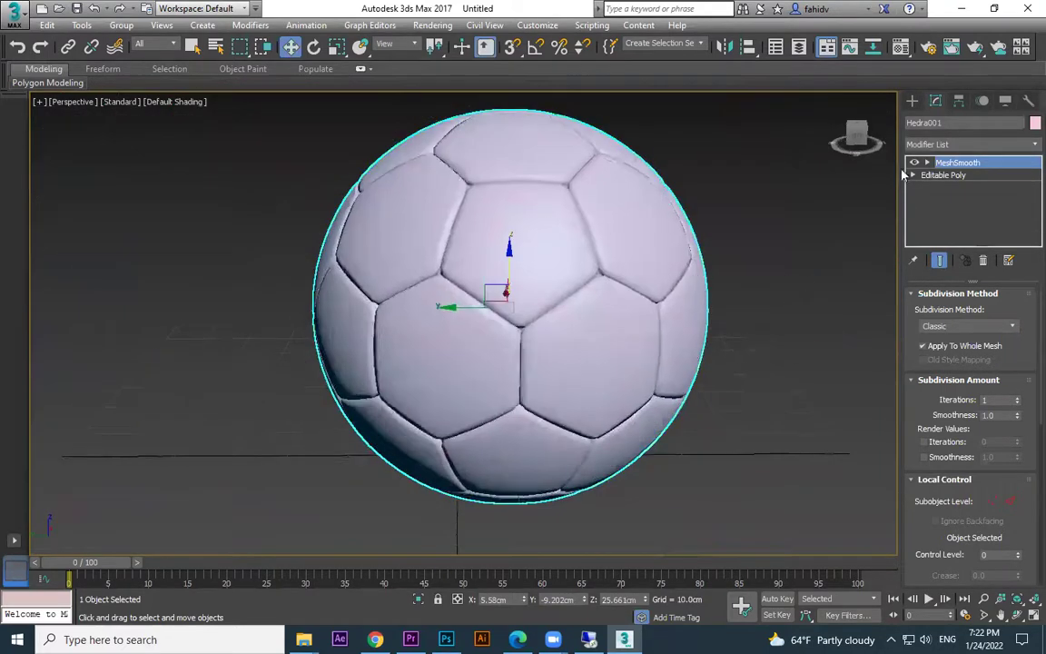
Open the Material Editor and assign the 01 - Default material to the ball.
left_click(912, 101)
left_click(758, 304)
left_click(629, 281)
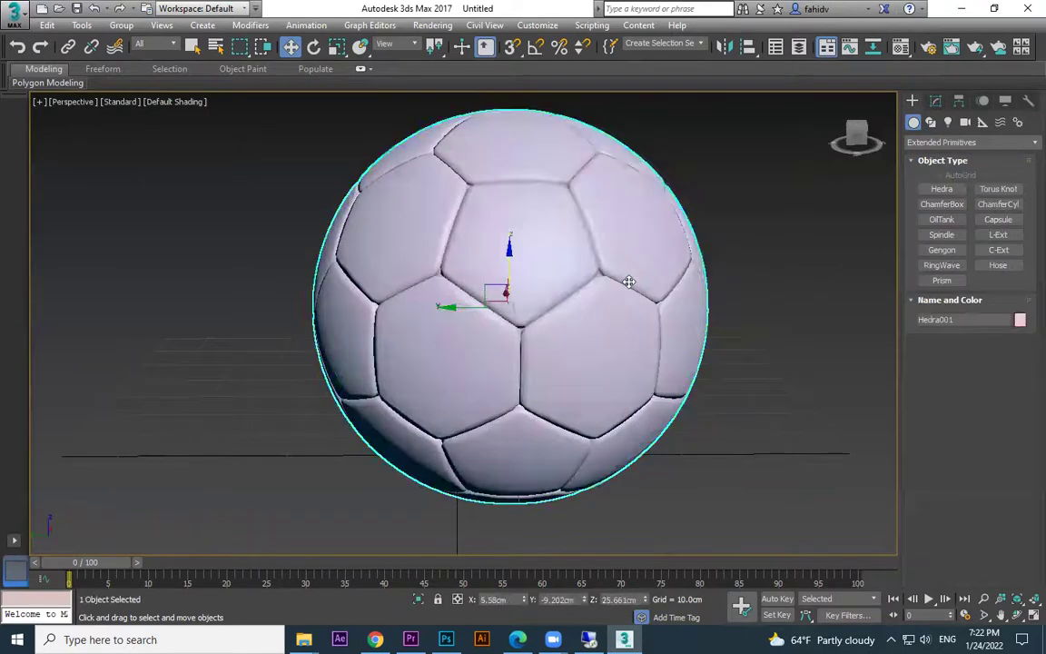
key("m")
key("m")
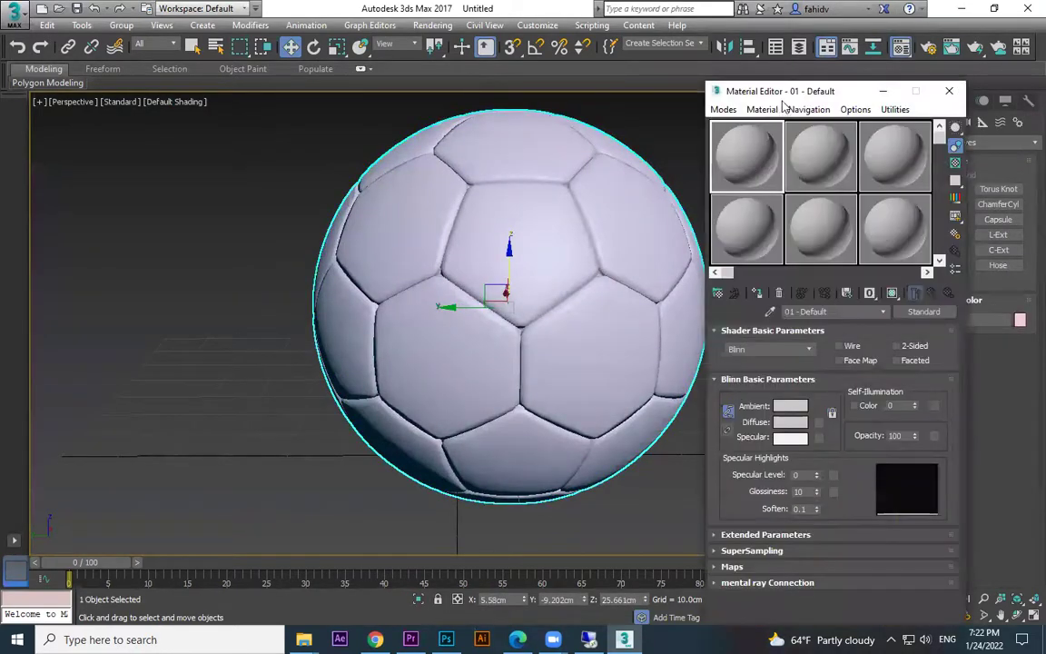
left_click_drag(779, 96, 781, 108)
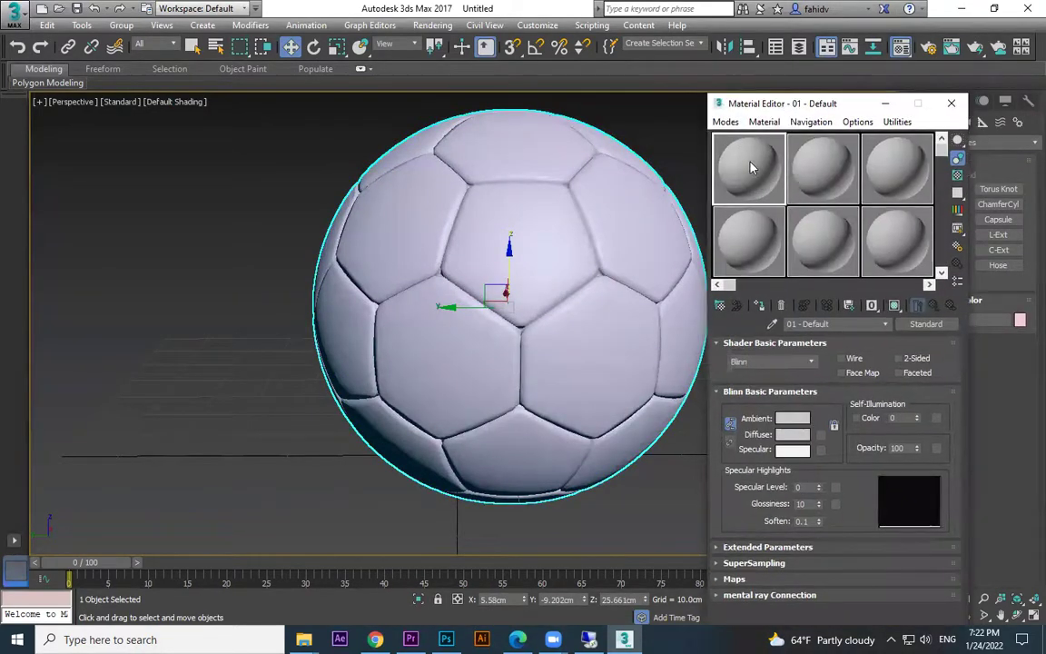
left_click(759, 305)
Set the material's diffuse colour to white and minimise the Material Editor.
left_click(794, 438)
left_click_drag(429, 164, 430, 220)
left_click(539, 224)
left_click(885, 103)
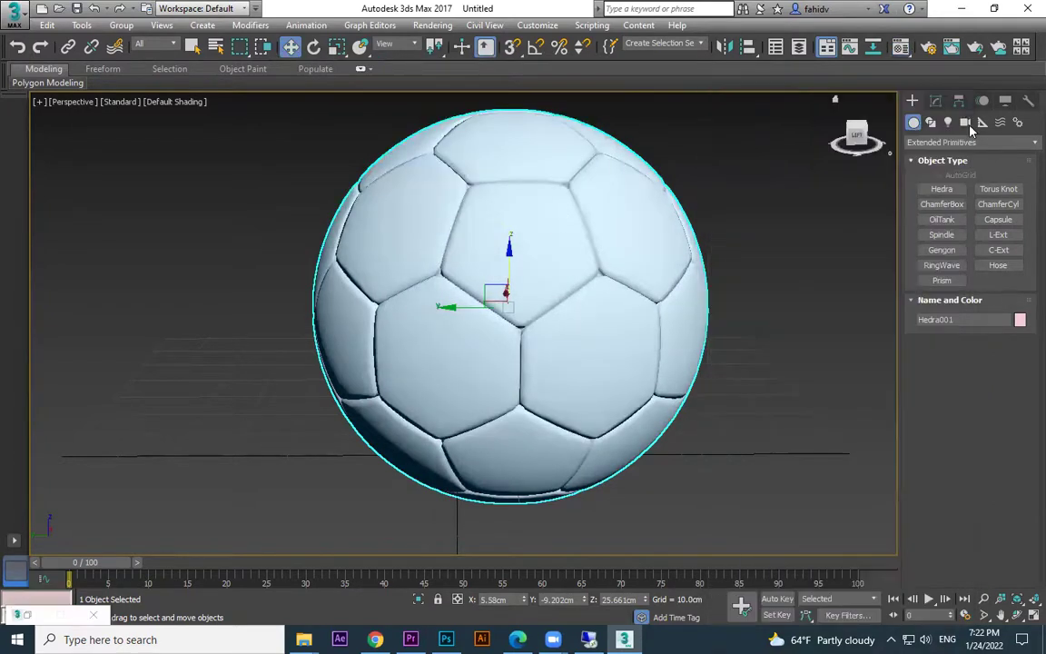
Convert the smoothed ball to an Editable Poly.
left_click(935, 101)
right_click(609, 188)
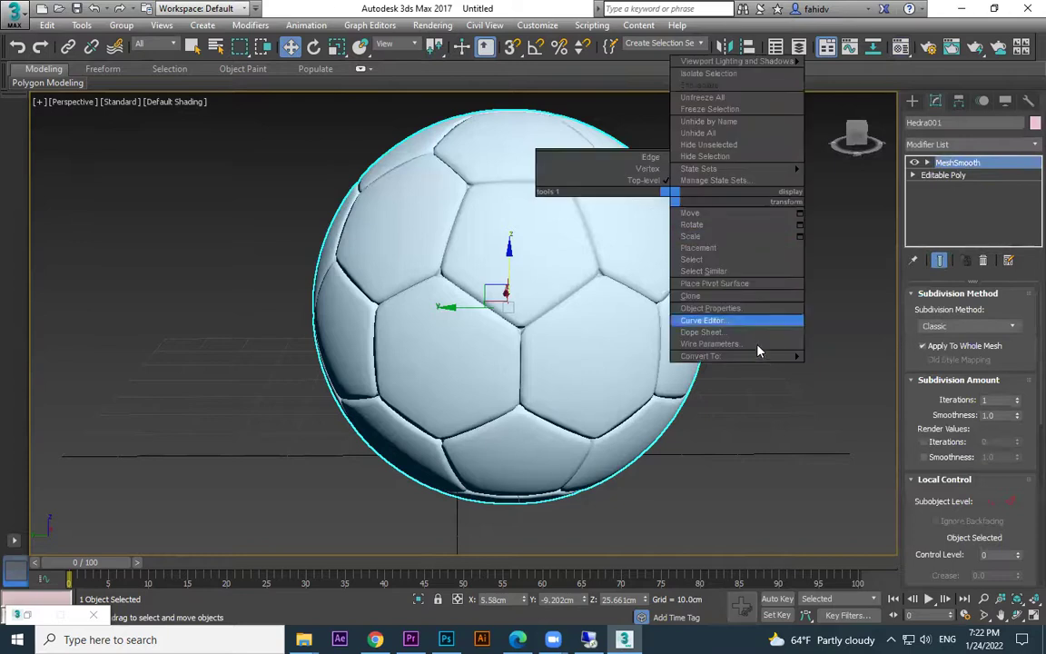
mouse_move(726, 356)
left_click(839, 369)
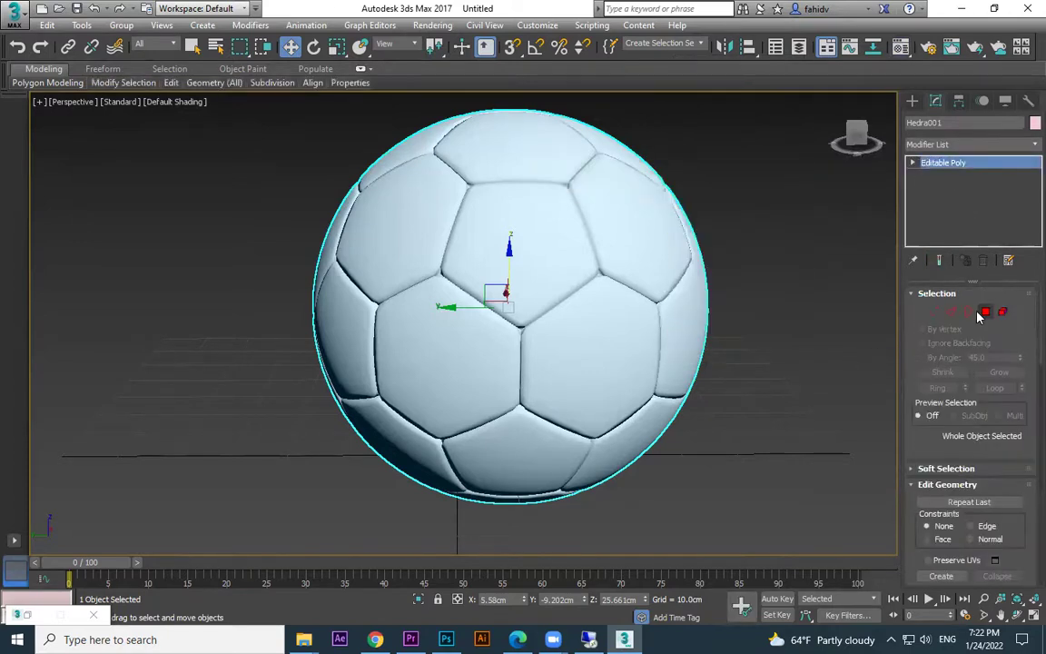
Select the pentagon panels all around the ball together as separate elements.
left_click(1002, 311)
left_click(560, 252)
middle_click_drag(560, 253, 663, 367, "alt")
left_click(644, 403, "ctrl")
middle_click_drag(612, 404, 509, 474, "alt")
left_click(510, 474, "ctrl")
scroll(498, 400, "down", 4)
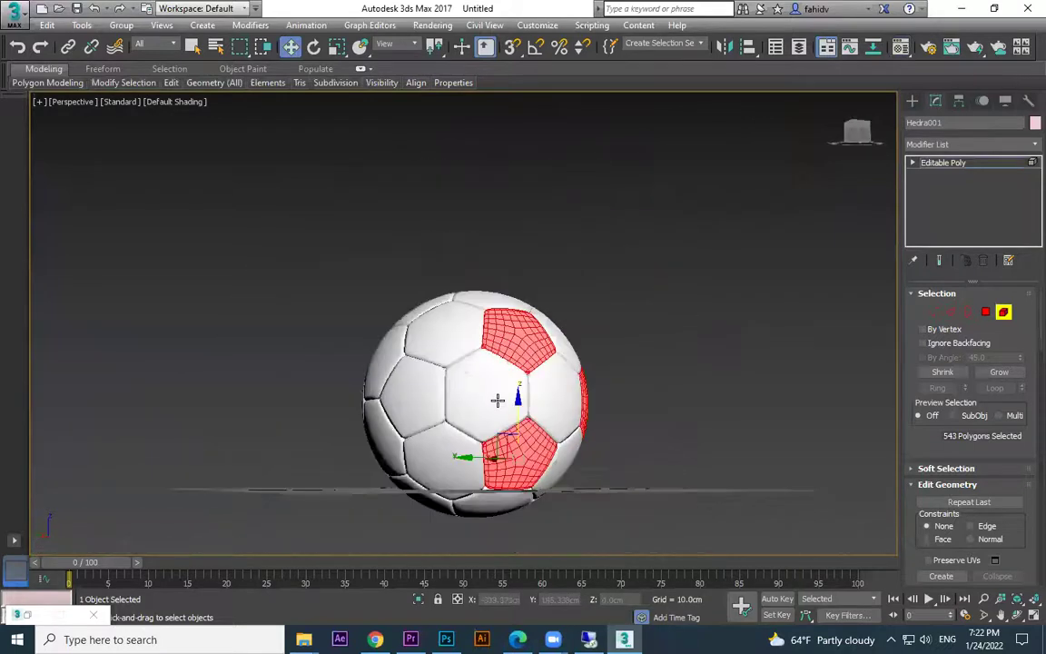
middle_click_drag(526, 399, 481, 437, "alt")
left_click(454, 410, "ctrl")
left_click(481, 437, "ctrl")
left_click(398, 364, "ctrl")
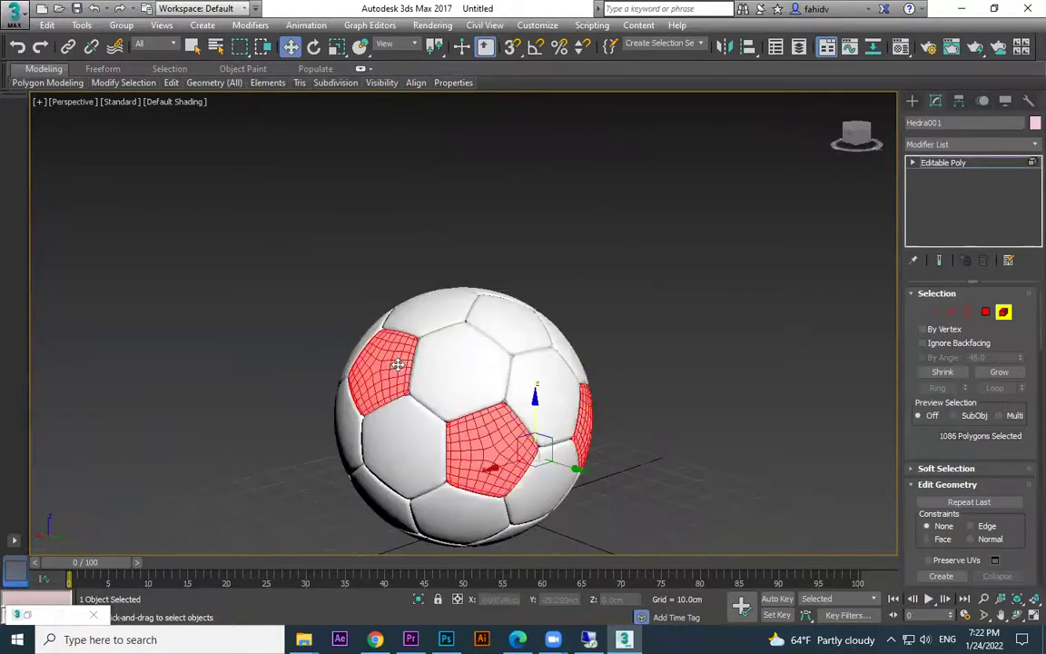
middle_click_drag(397, 364, 510, 412, "alt")
left_click(483, 414, "ctrl")
left_click(401, 489, "ctrl")
middle_click_drag(389, 449, 628, 533, "alt")
left_click(552, 401, "ctrl")
left_click(519, 397, "ctrl")
middle_click_drag(535, 400, 732, 390, "alt")
middle_click_drag(437, 445, 617, 322, "alt")
left_click(561, 311, "ctrl")
left_click(486, 409, "ctrl")
Assign the 02 - Default material to the selected pentagons and set its diffuse colour to dark red with RGB 121, 0, 0.
key("m")
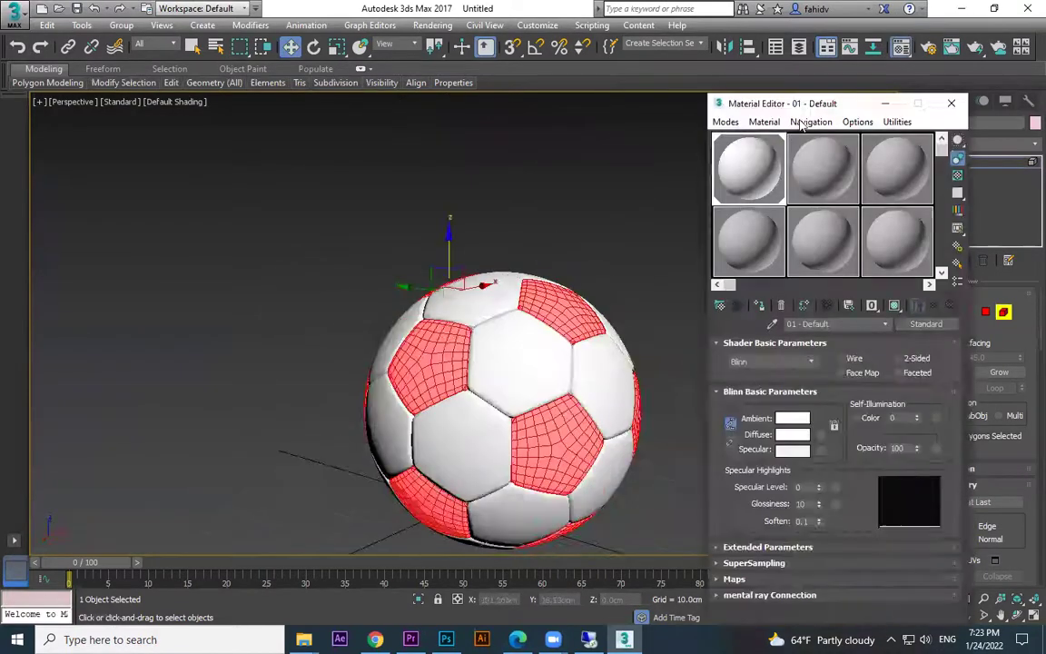
left_click(815, 167)
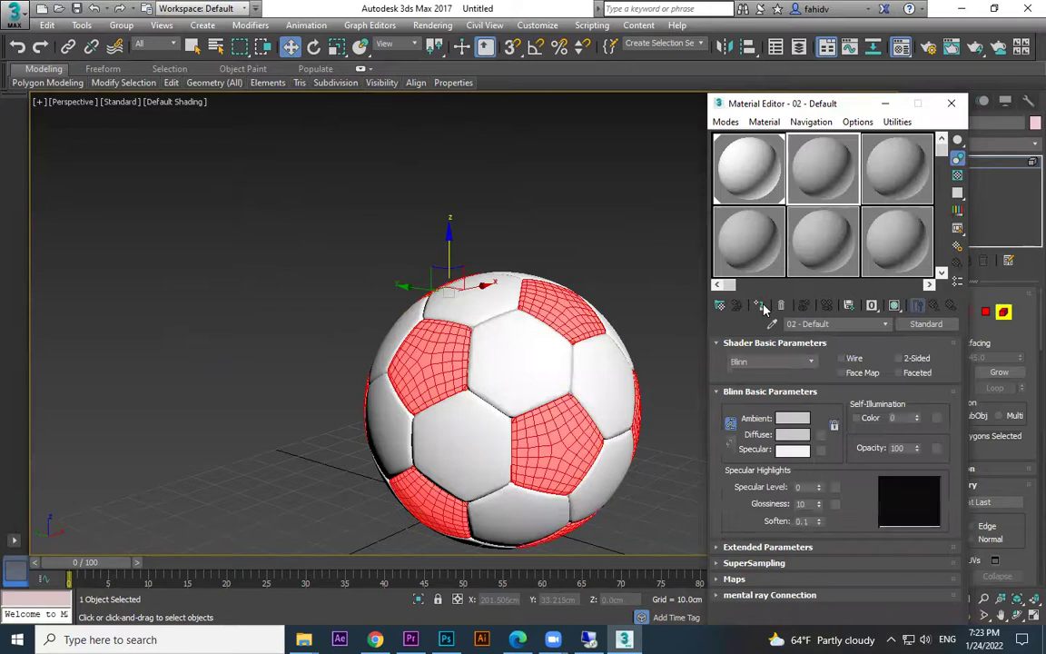
left_click(792, 434)
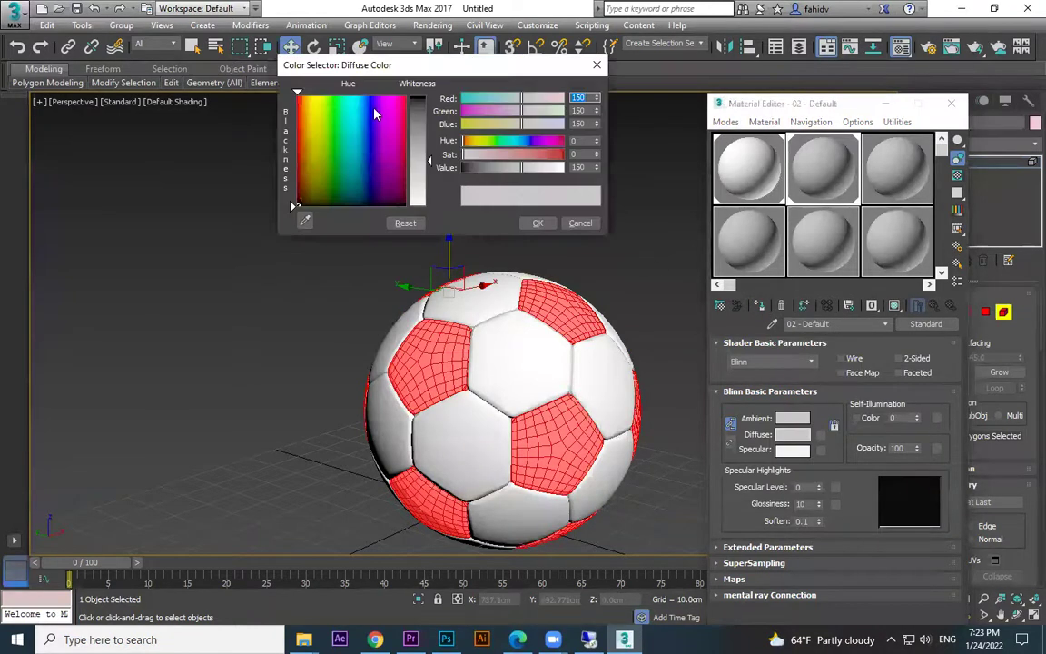
left_click_drag(400, 100, 405, 95)
left_click(421, 97)
left_click_drag(525, 167, 510, 167)
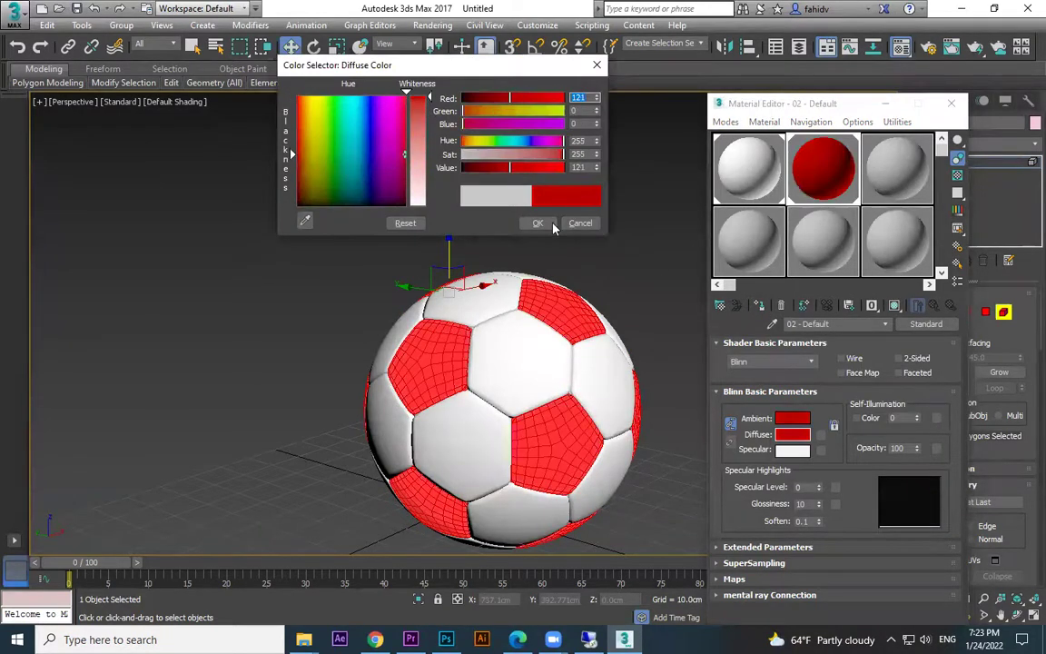
left_click(542, 225)
left_click(887, 104)
Leave element editing and rotate the ball by about 50 degrees around its Y axis, then deselect it.
left_click(780, 223)
middle_click_drag(546, 447, 536, 391, "alt")
left_click(524, 335)
scroll(524, 334, "down", 3)
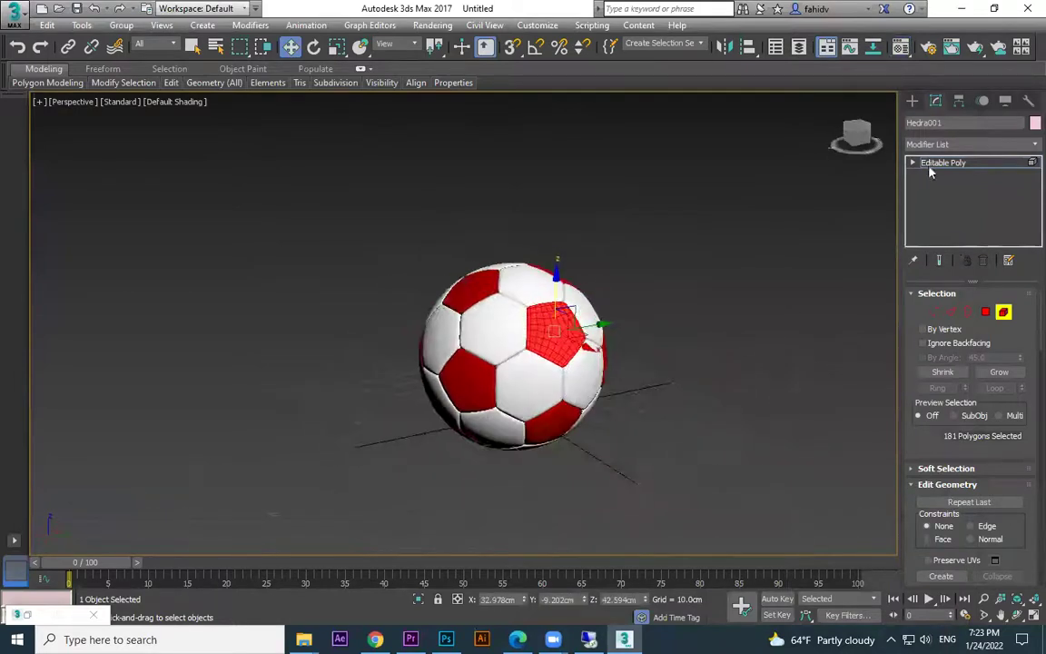
left_click(914, 102)
left_click_drag(519, 363, 693, 439)
key("e")
left_click_drag(521, 370, 607, 386)
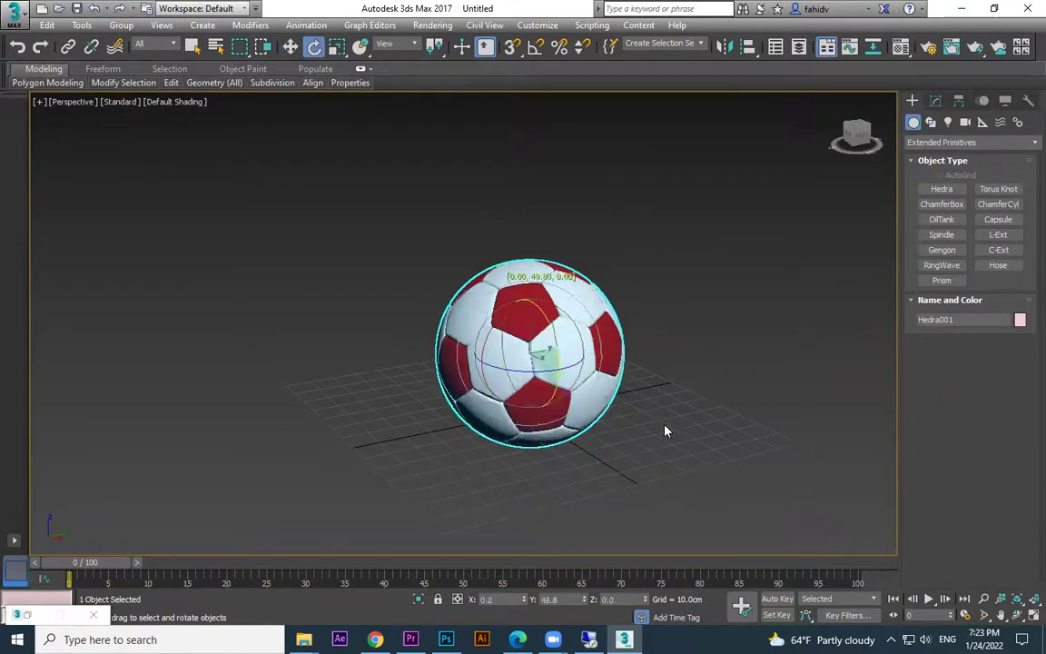
left_click(780, 393)
middle_click_drag(780, 392, 693, 388, "alt")
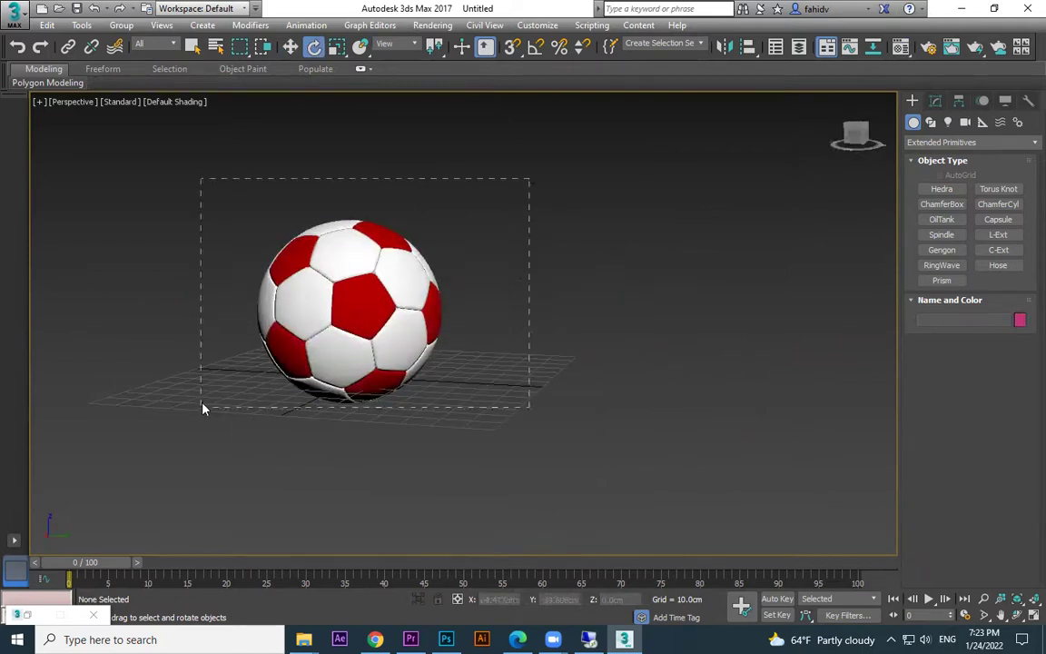
Delete the finished red and white ball from the scene.
left_click_drag(203, 408, 205, 405)
key("Delete")
middle_click_drag(232, 368, 492, 368)
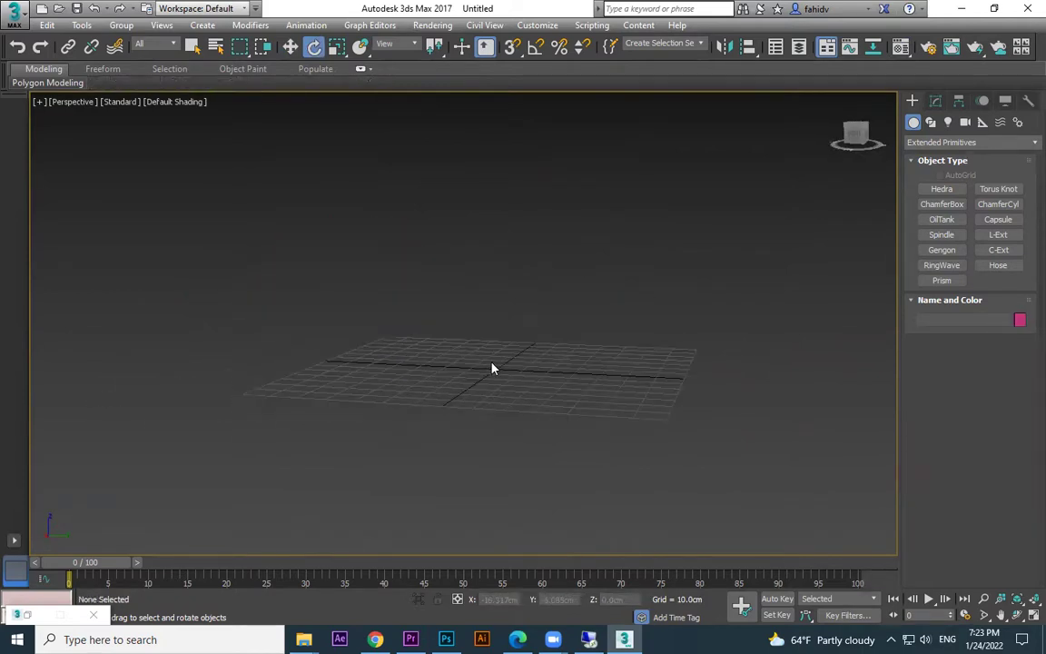
scroll(524, 388, "up", 2)
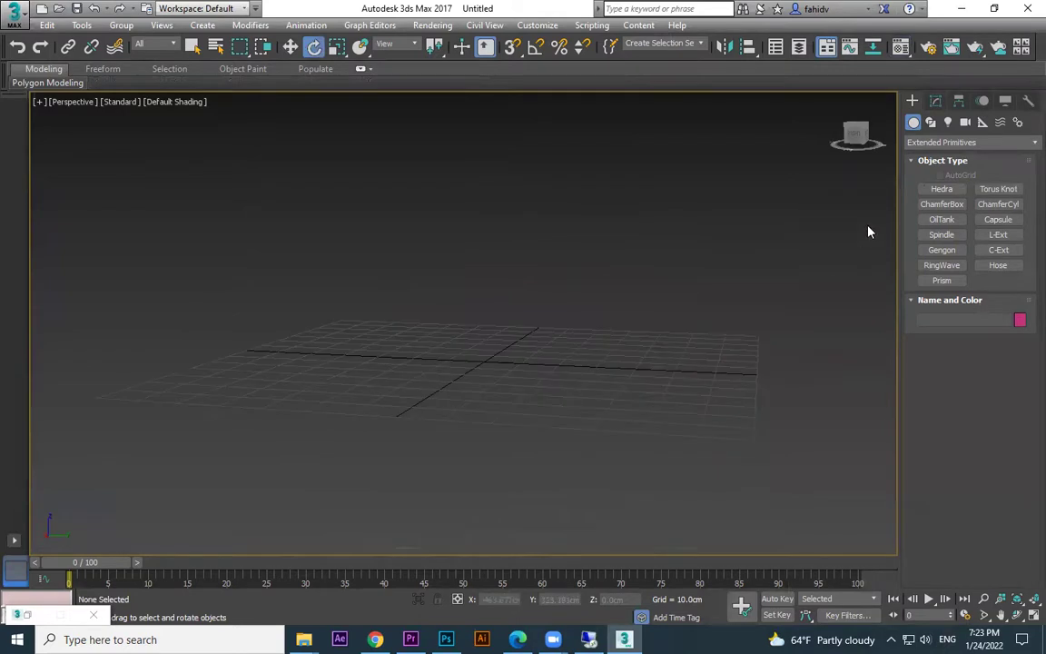
left_click(941, 189)
left_click_drag(493, 373, 544, 399)
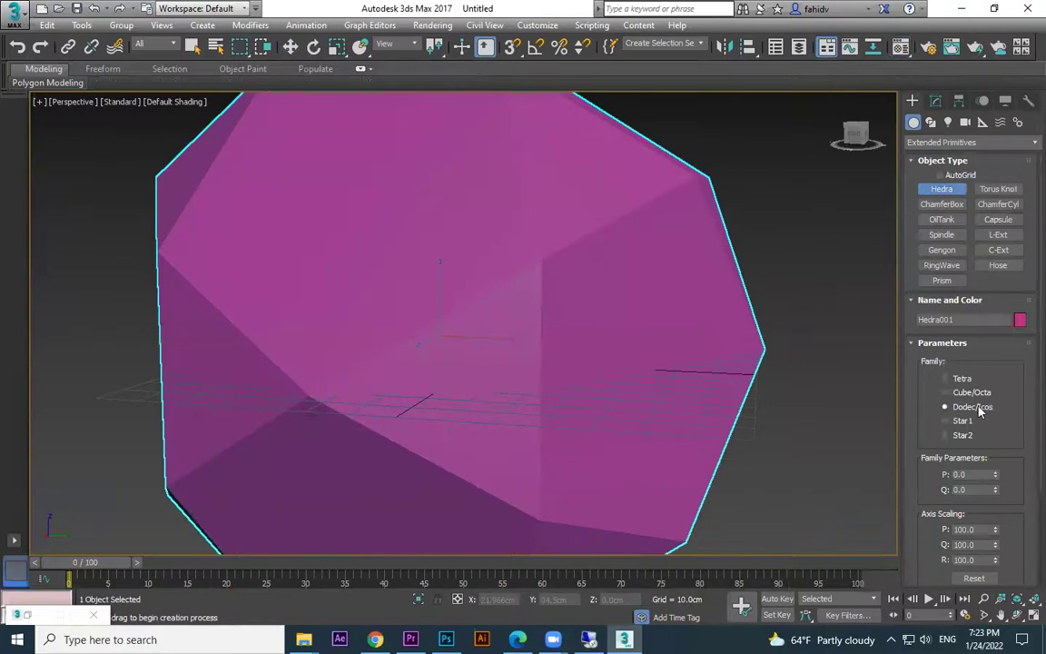
middle_click_drag(731, 392, 712, 390)
key("Delete")
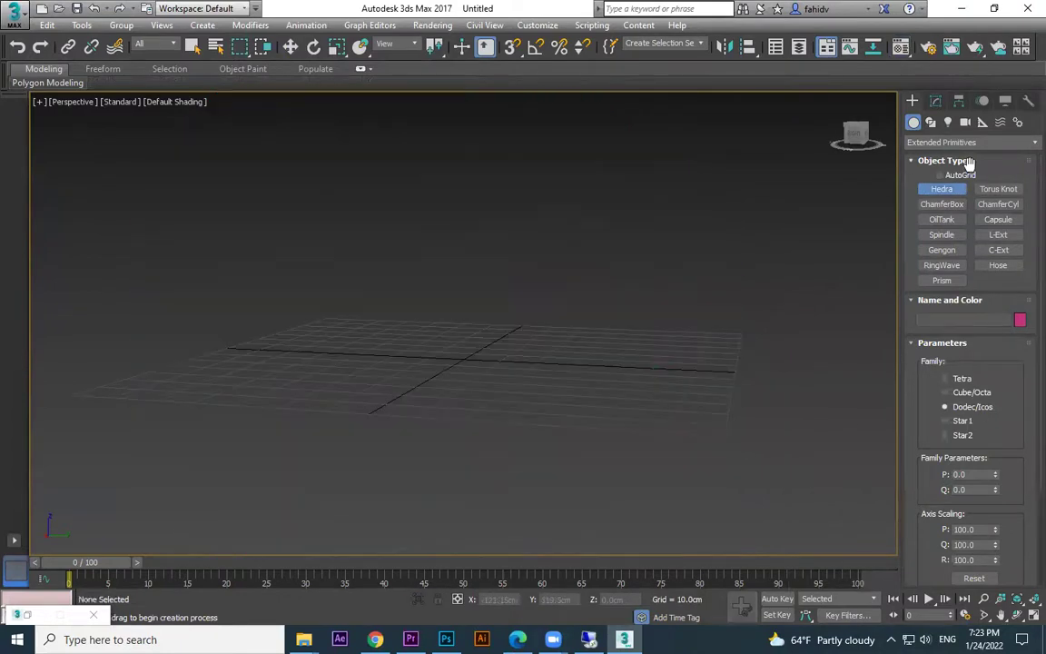
Reset the scene to the default template without saving the changes.
left_click(15, 26)
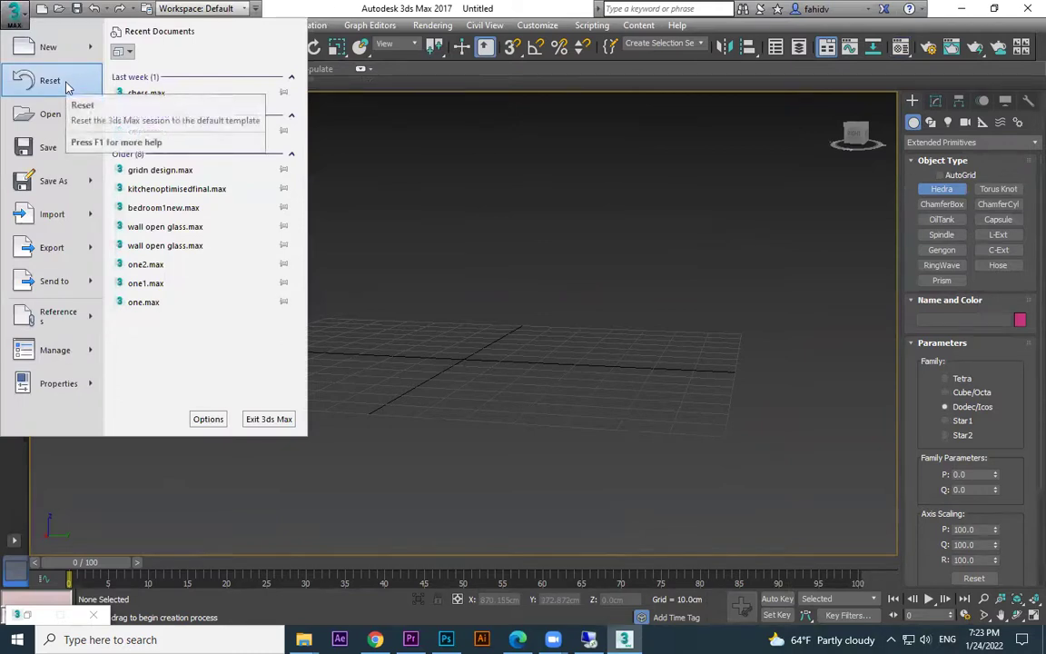
left_click(62, 82)
mouse_move(66, 84)
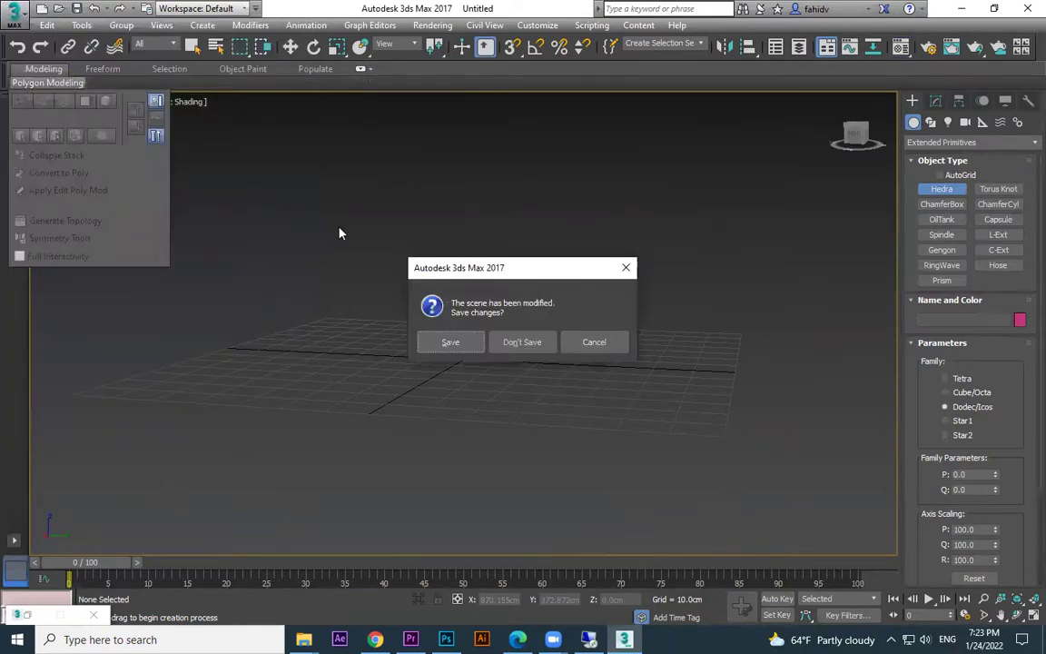
left_click(516, 342)
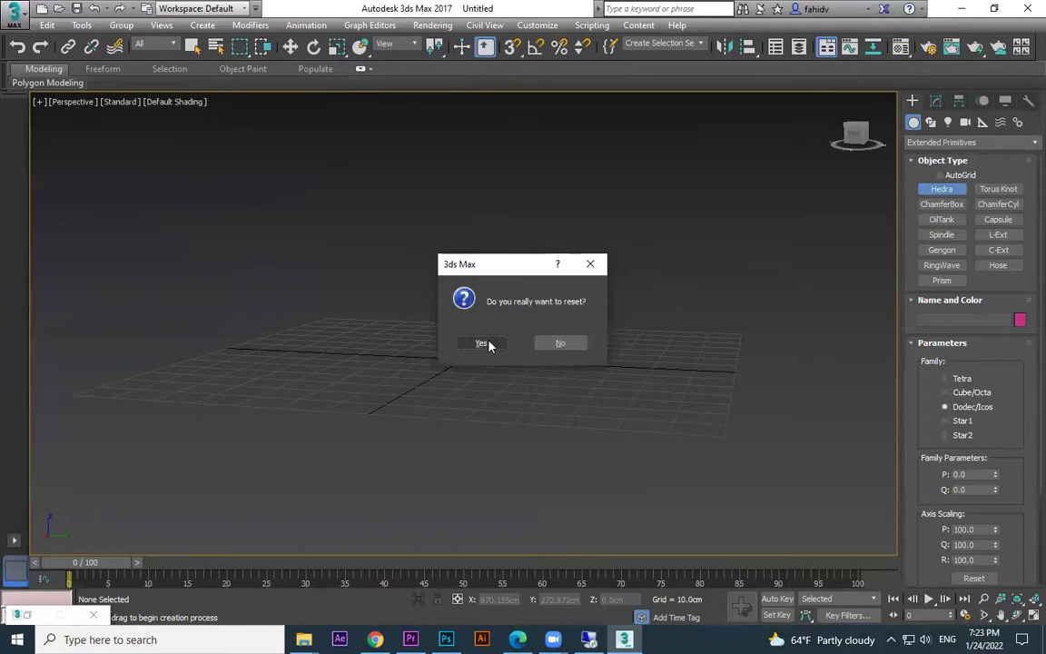
left_click(482, 343)
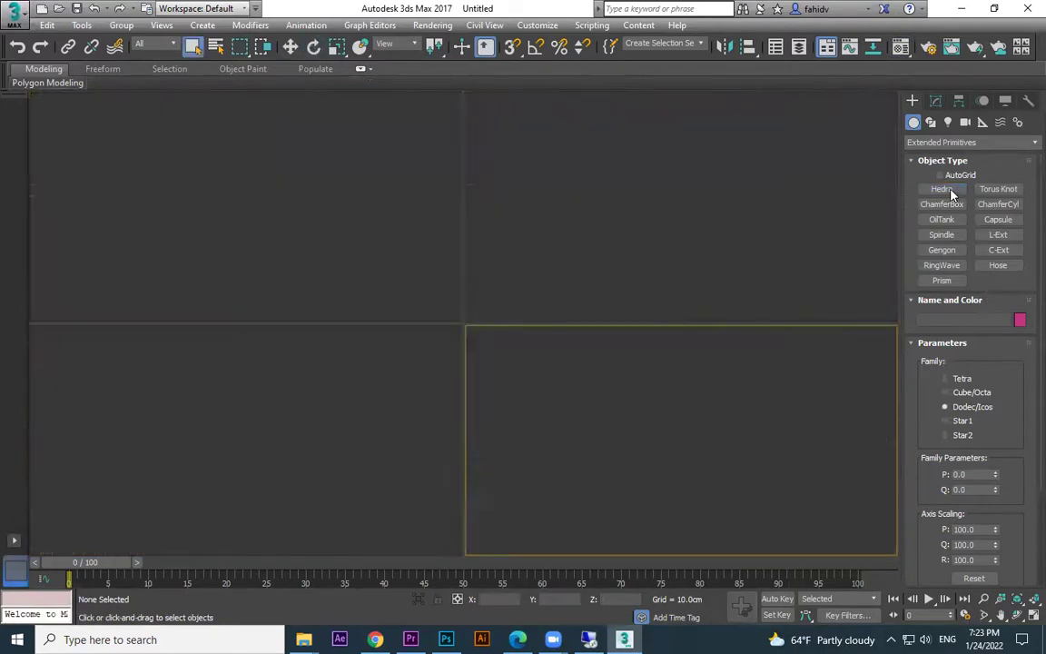
Start the Hedra tool from the Extended Primitives and maximise the Perspective view.
left_click(951, 193)
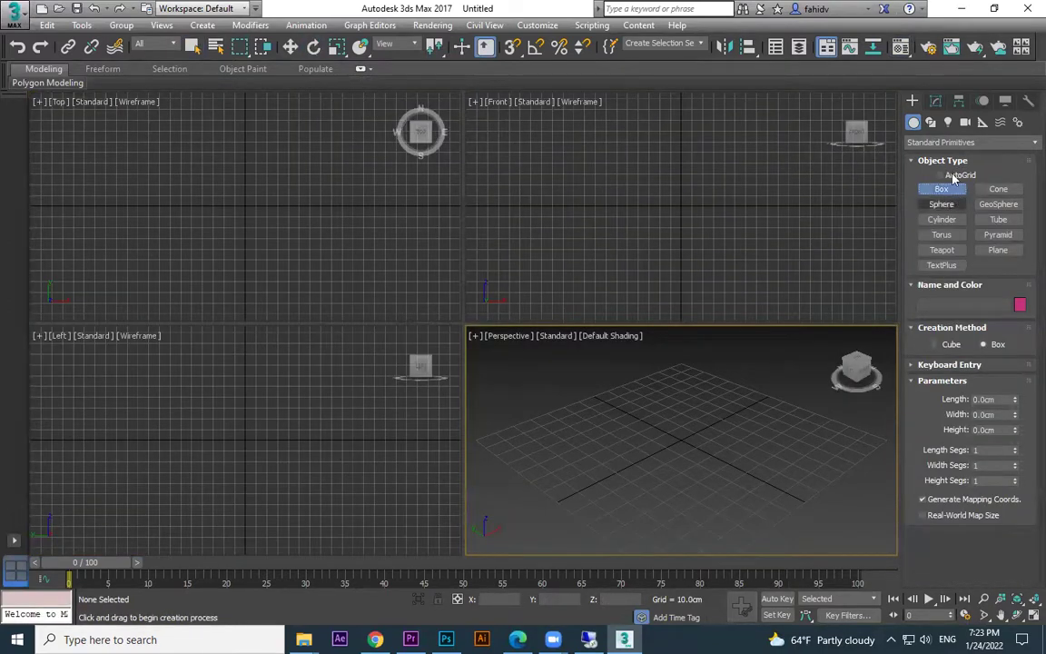
left_click(949, 145)
left_click(949, 170)
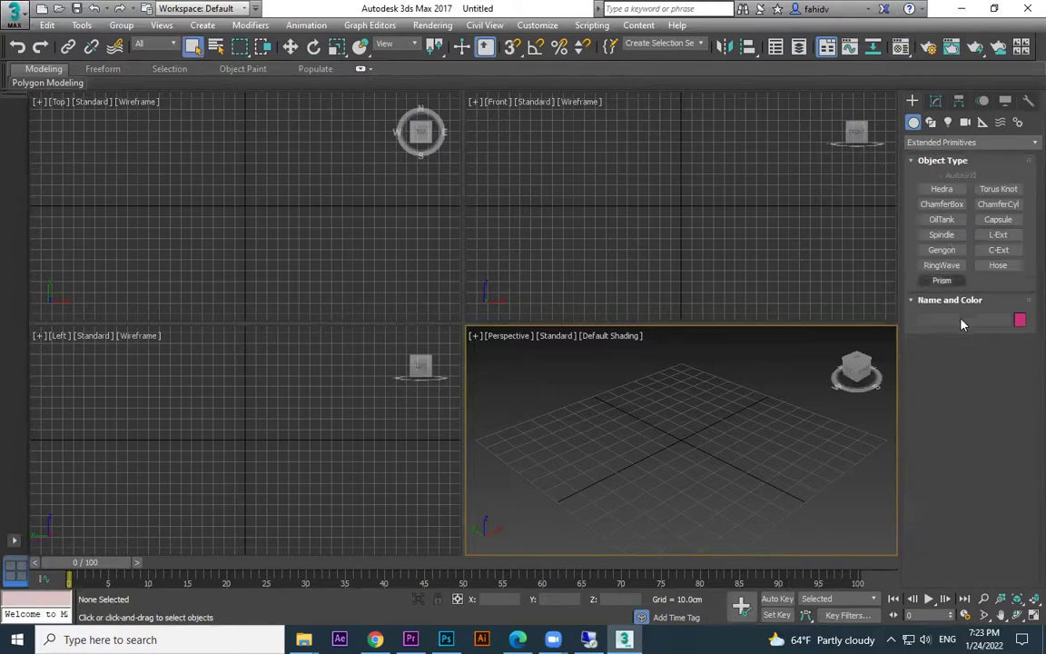
left_click(941, 188)
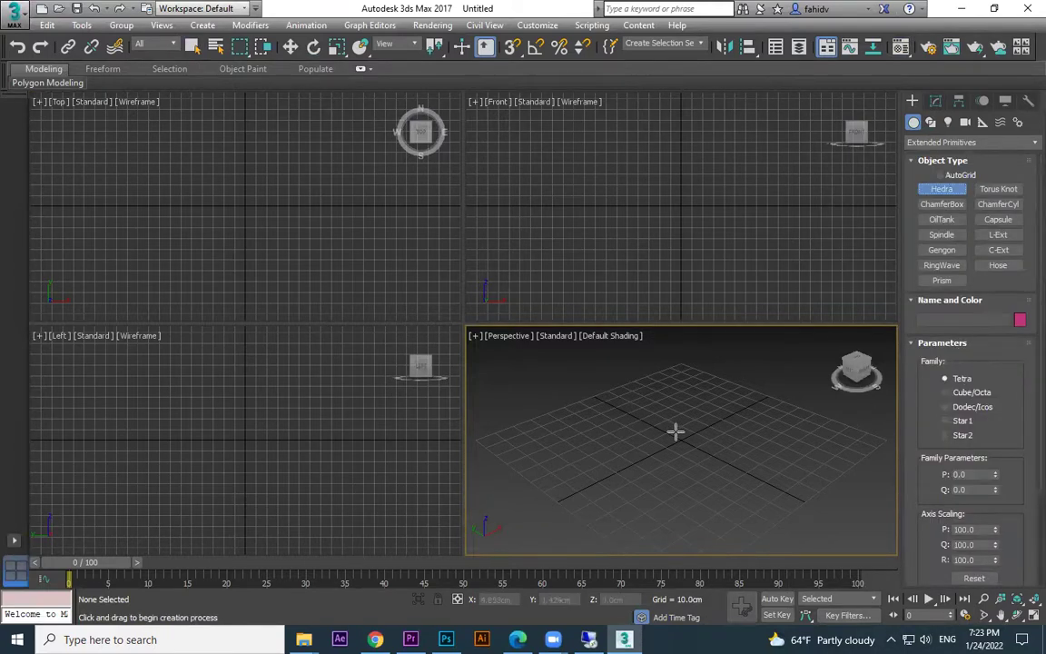
key("alt+w")
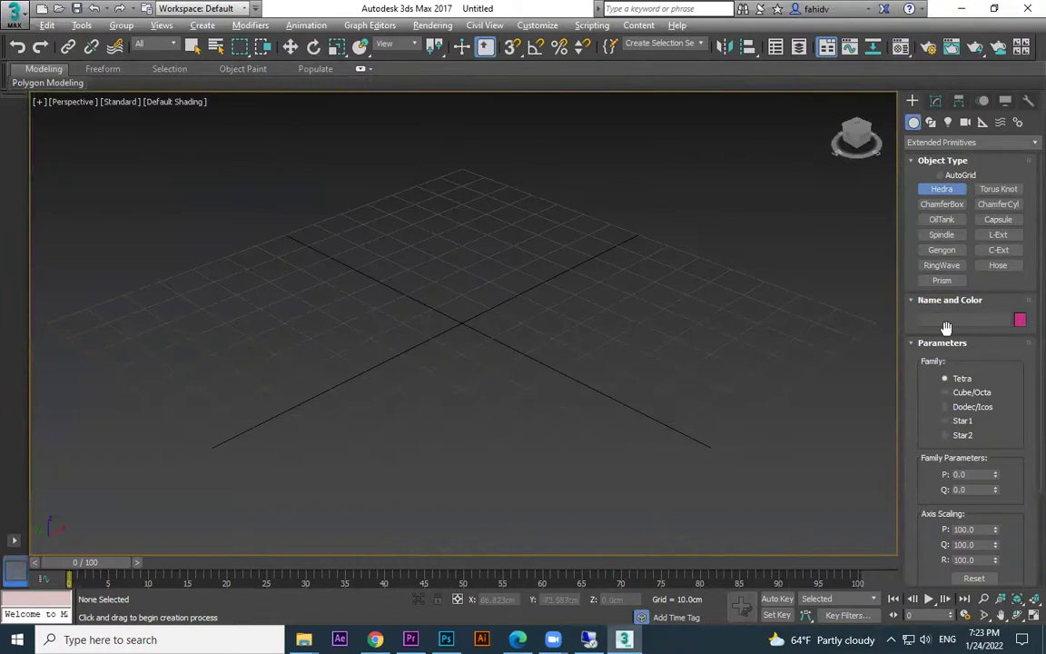
scroll(636, 327, "up", 2)
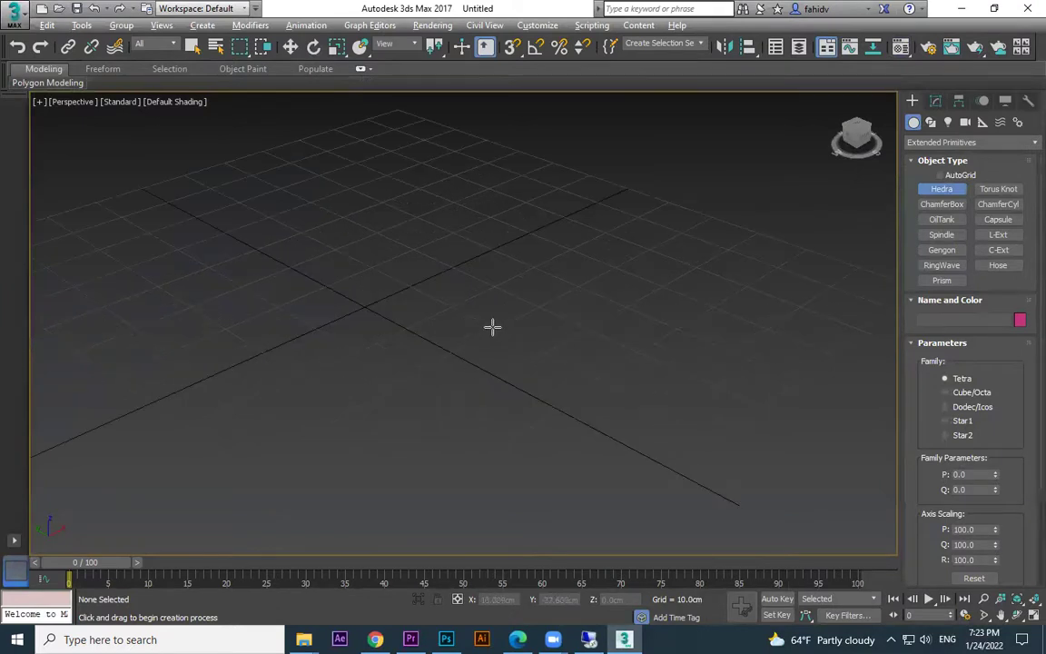
left_click(946, 145)
left_click(933, 172)
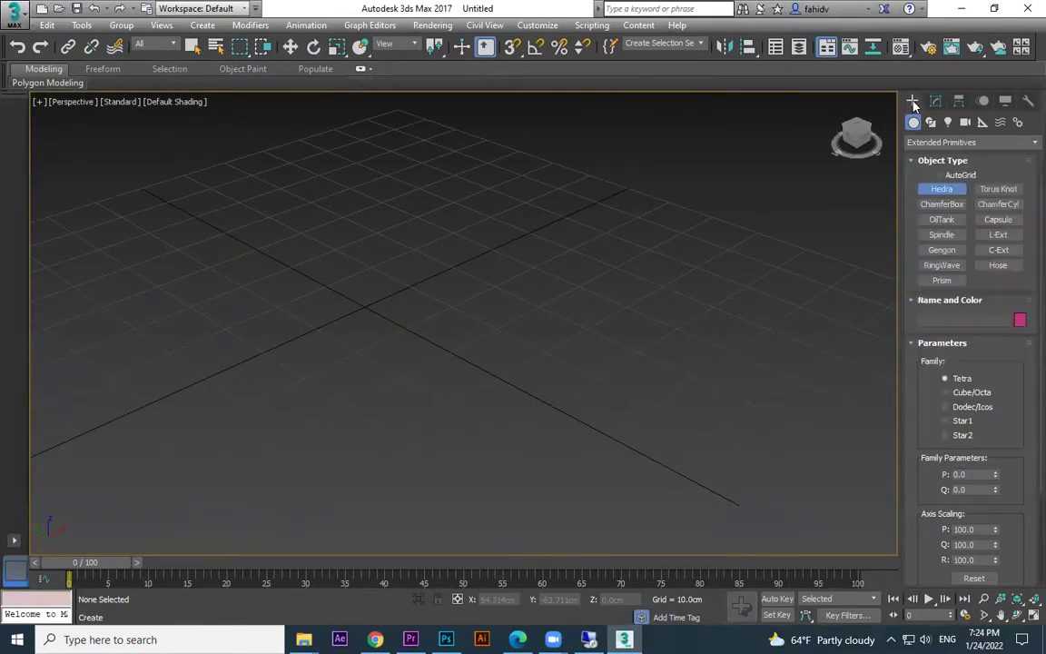
left_click(935, 143)
left_click(938, 174)
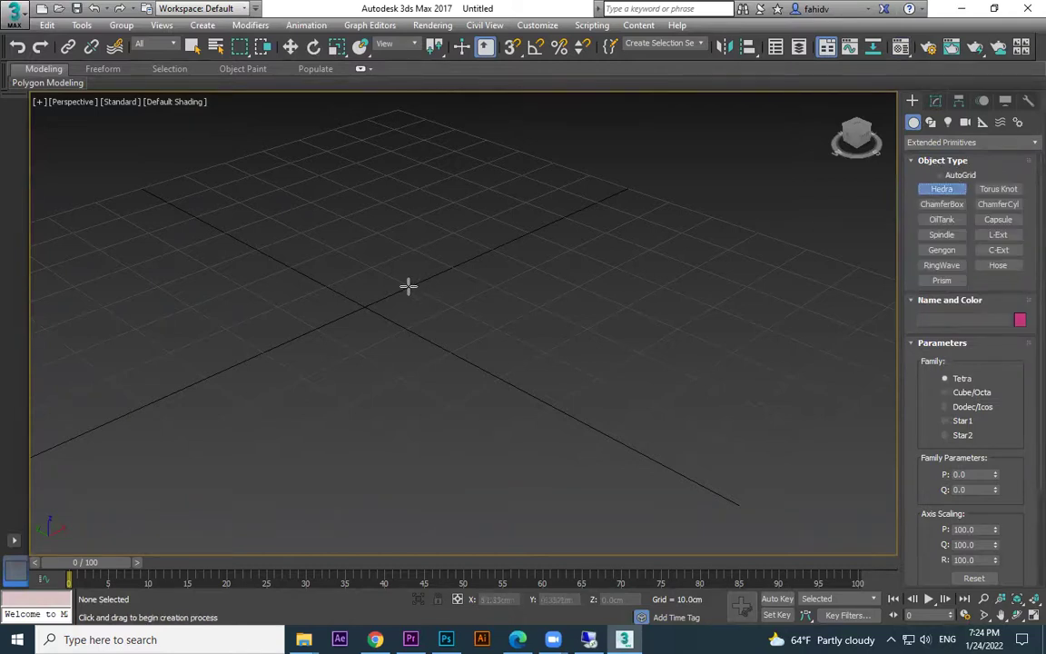
Discard the trial Tetra hedra, create a Dodec/Icos one at the grid centre and set its family parameter P to 0.29.
left_click_drag(408, 285, 478, 373)
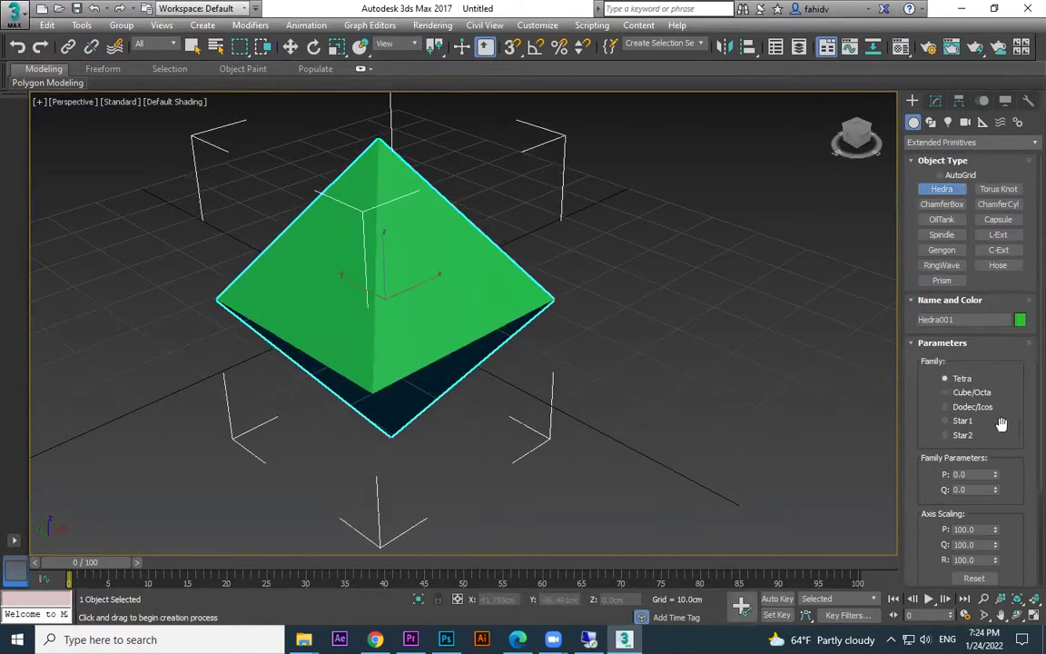
key("Delete")
left_click(966, 408)
left_click_drag(361, 307, 490, 398)
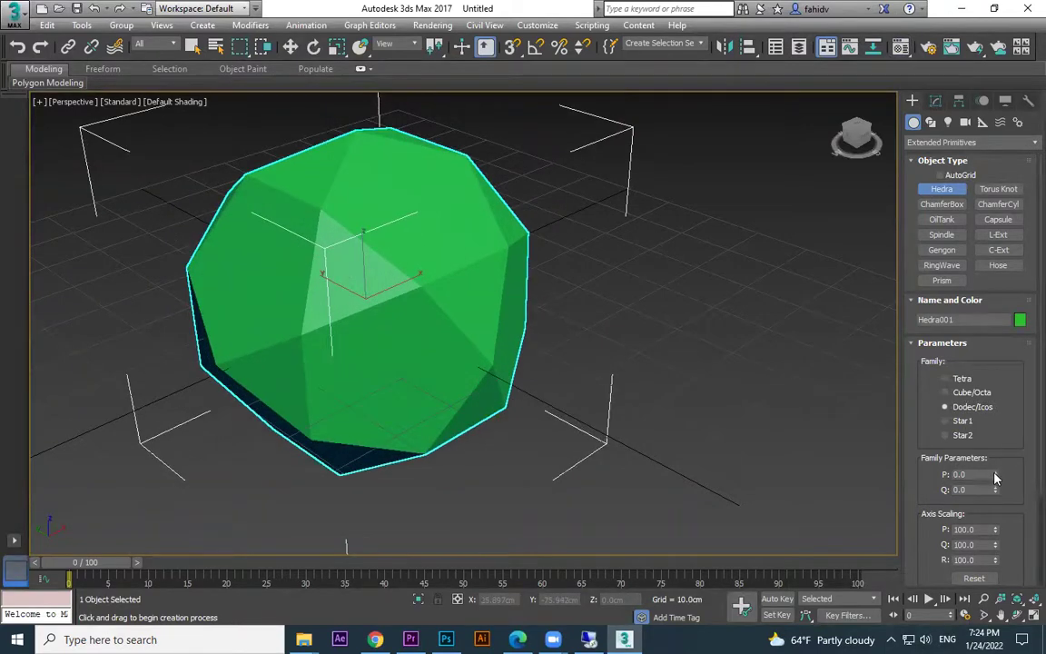
left_click_drag(995, 474, 998, 456)
middle_click_drag(545, 377, 320, 210, "alt")
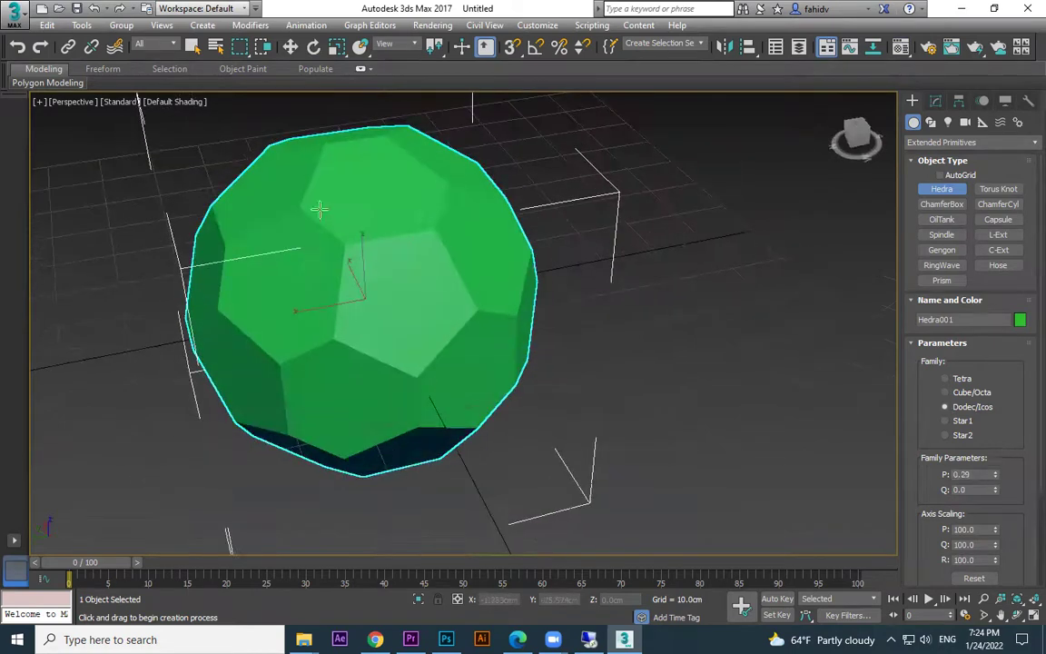
Convert the hedra to an Editable Poly.
middle_click_drag(507, 252, 466, 210, "alt")
key("w")
right_click(466, 207)
mouse_move(531, 366)
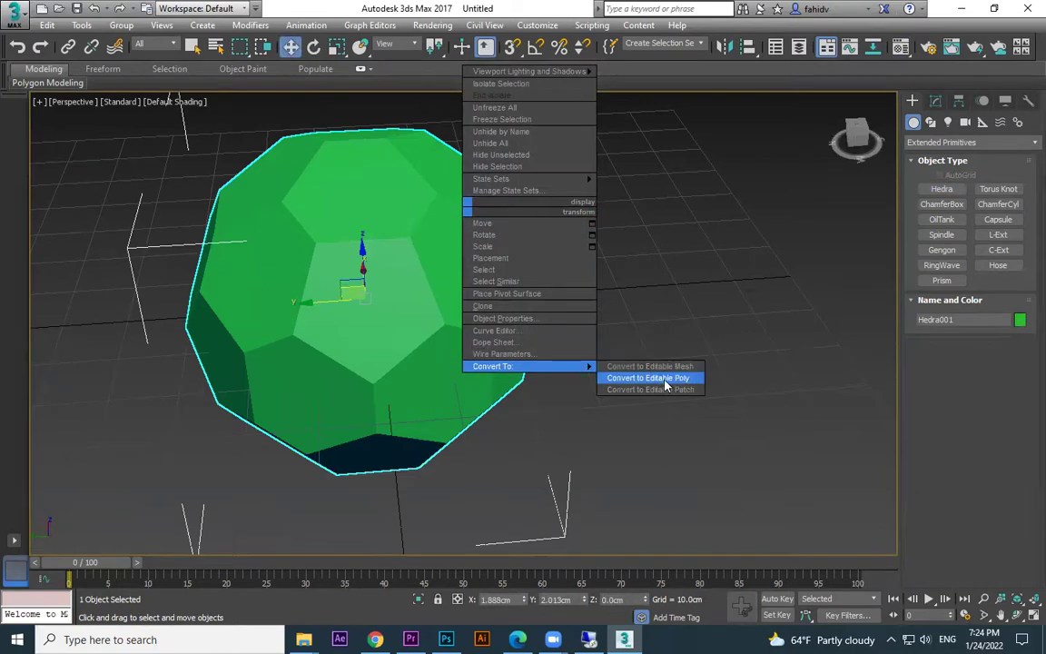
left_click(668, 378)
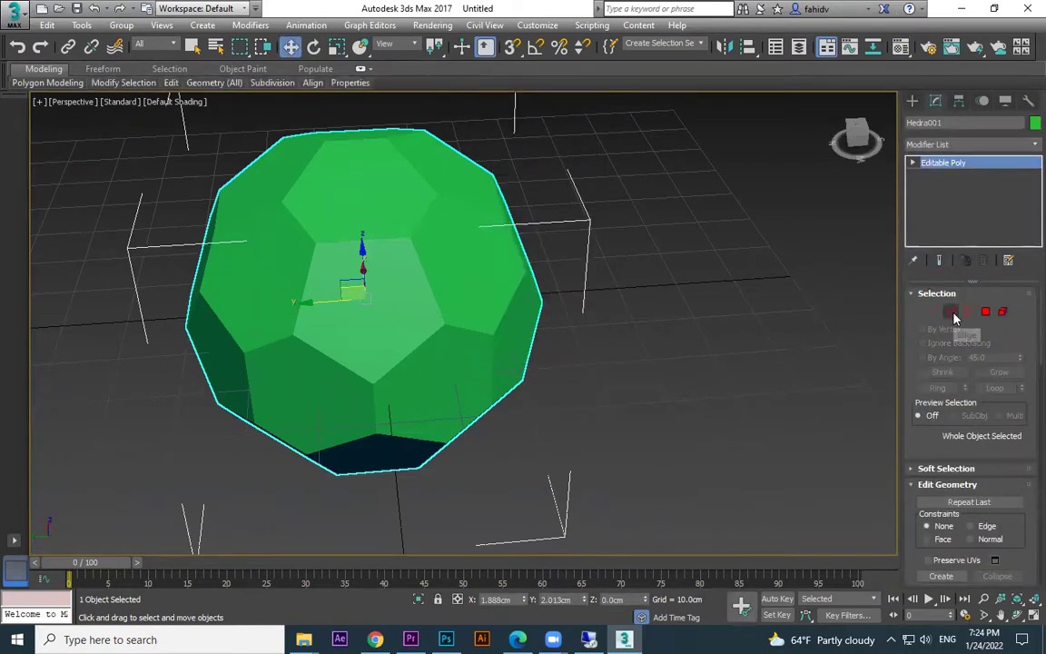
Select all edges of the hedra and split them.
left_click(953, 314)
scroll(724, 282, "down", 3)
left_click_drag(556, 300, 307, 448)
scroll(1014, 478, "down", 10)
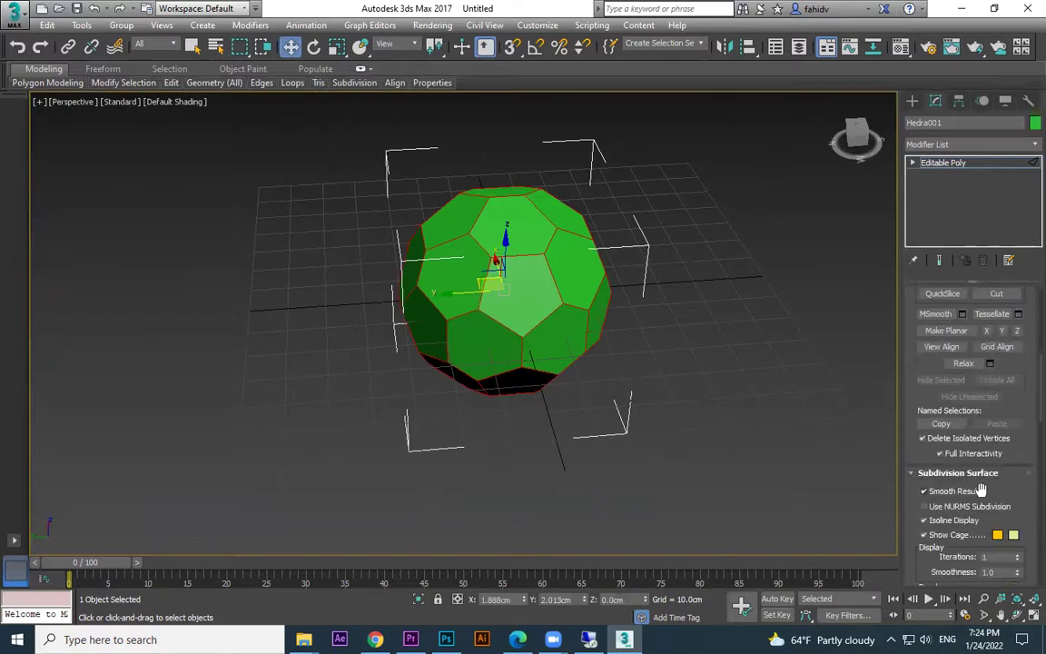
scroll(972, 502, "down", 10)
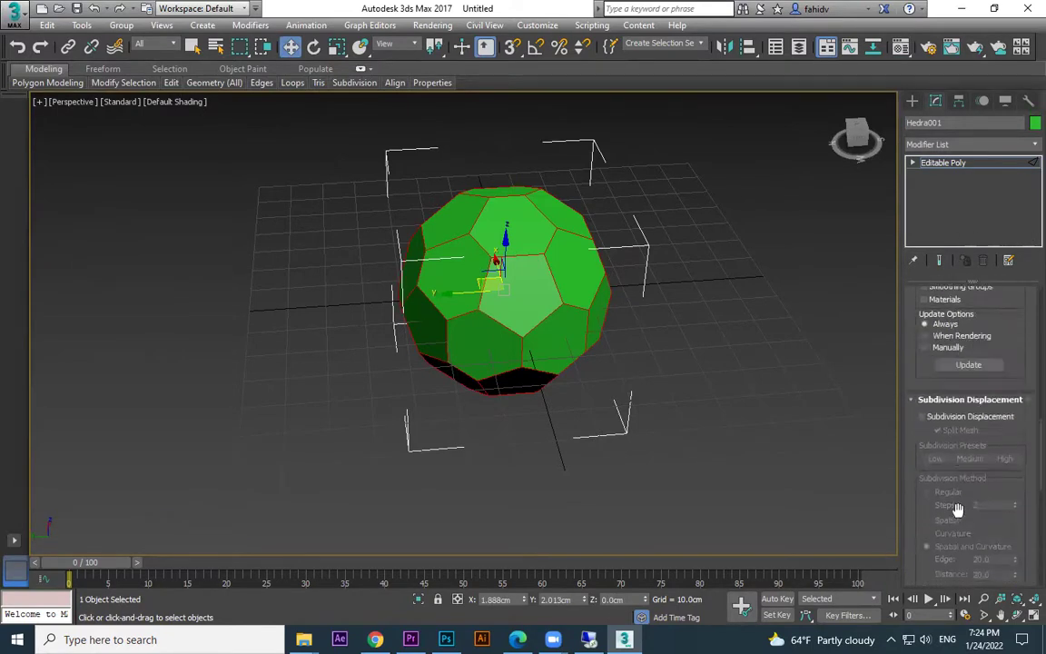
scroll(938, 495, "down", 5)
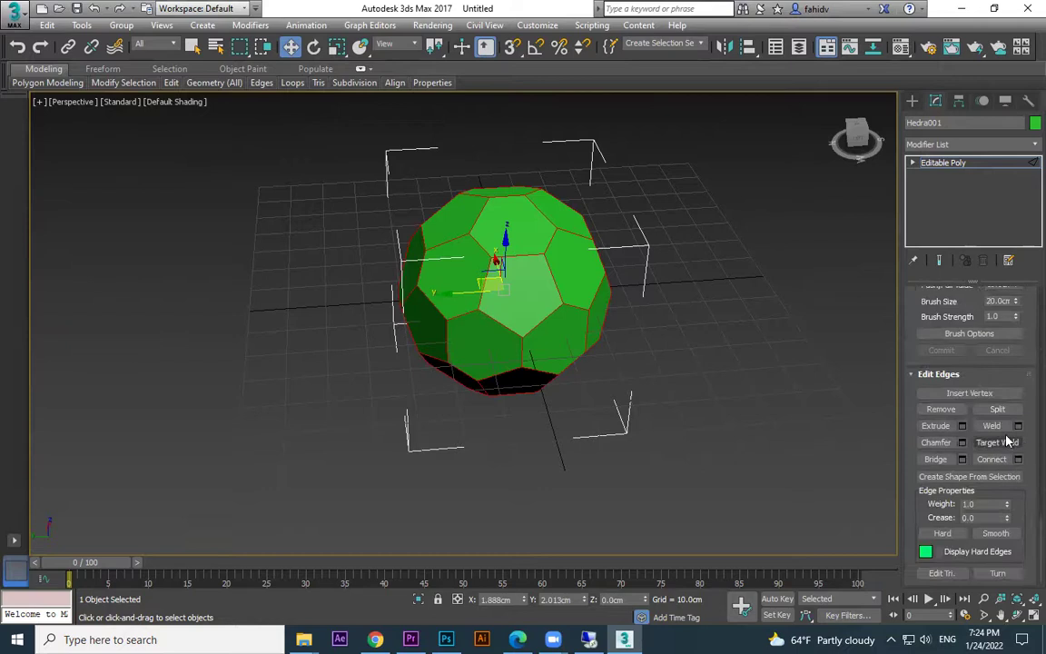
left_click(988, 411)
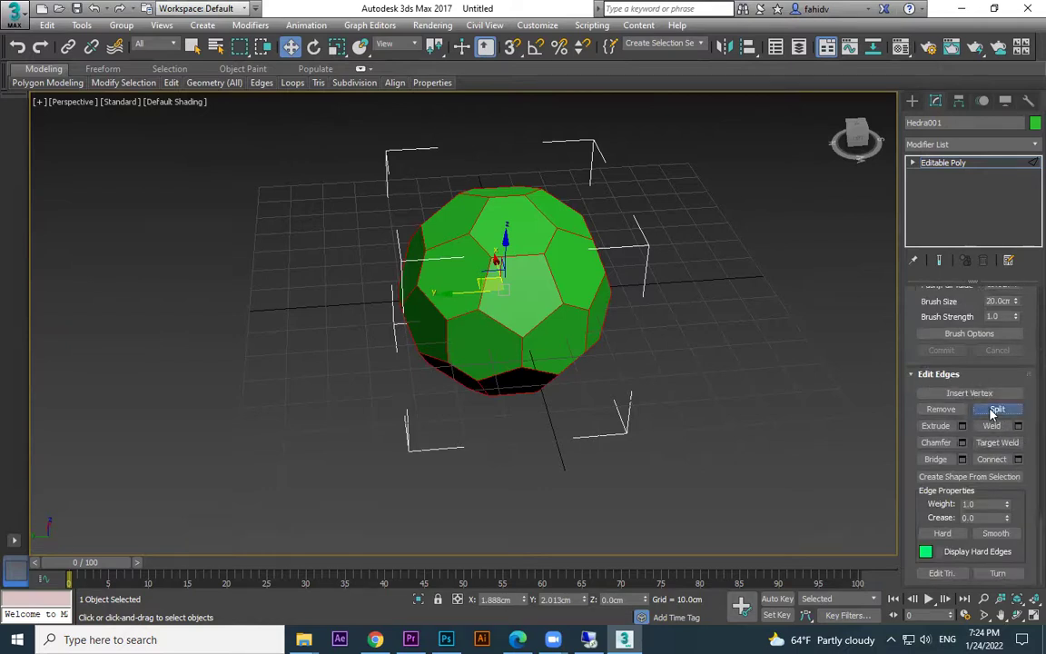
Switch to polygon level and select all polygons of the hedra.
middle_click_drag(606, 237, 591, 294)
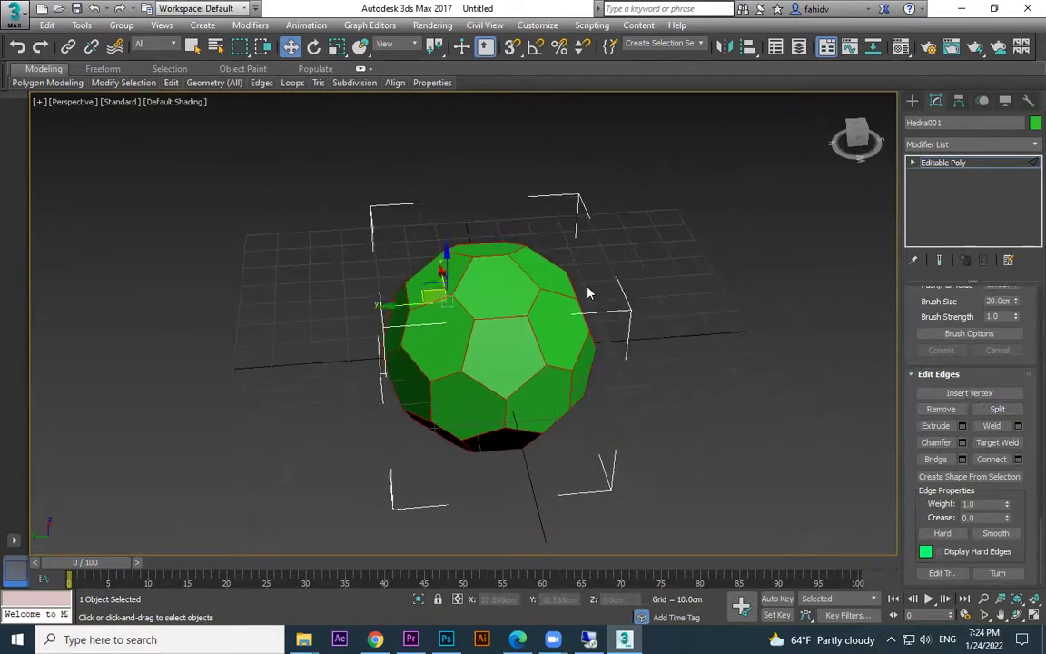
left_click(914, 162)
left_click(939, 212)
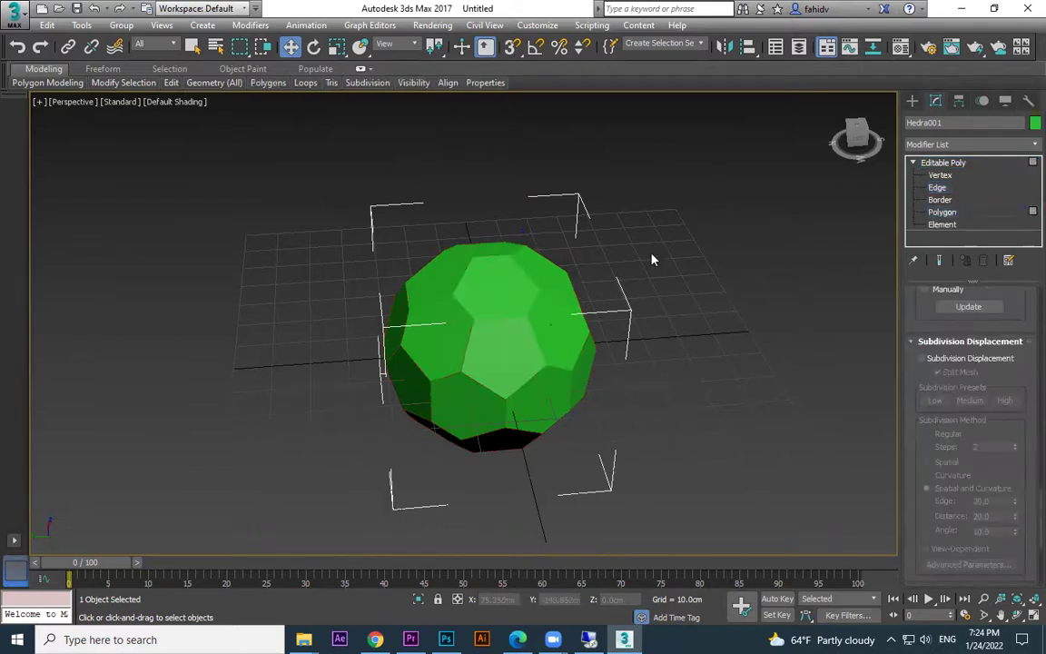
left_click_drag(651, 259, 291, 483)
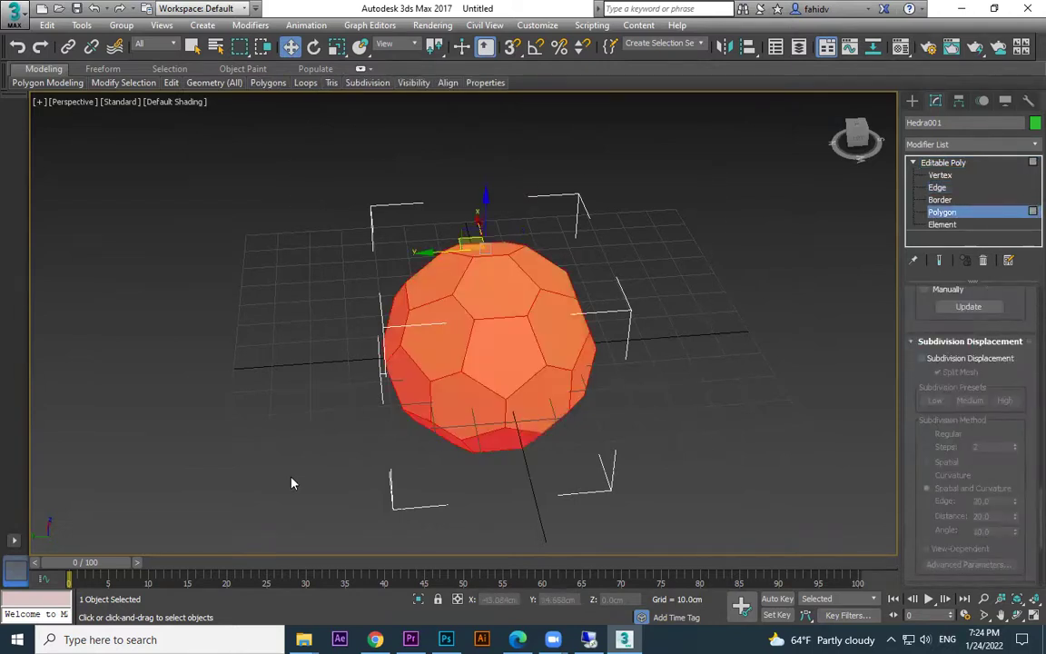
Add a Tessellate modifier to the selected polygons, operating on polygons with 2 iterations.
left_click(1026, 148)
scroll(953, 363, "down", 15)
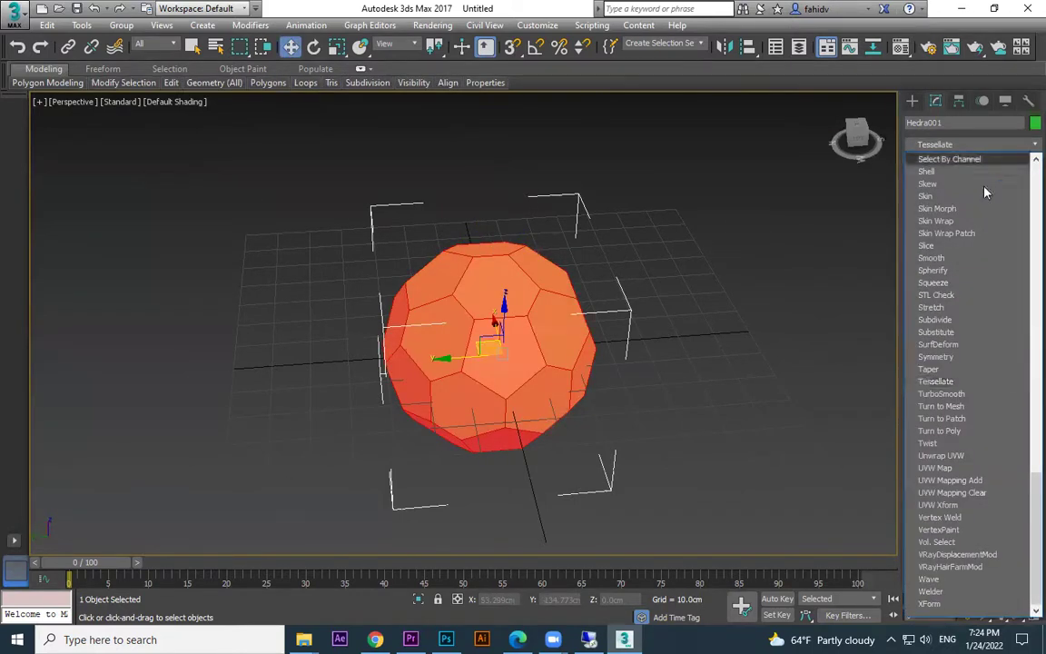
left_click(954, 383)
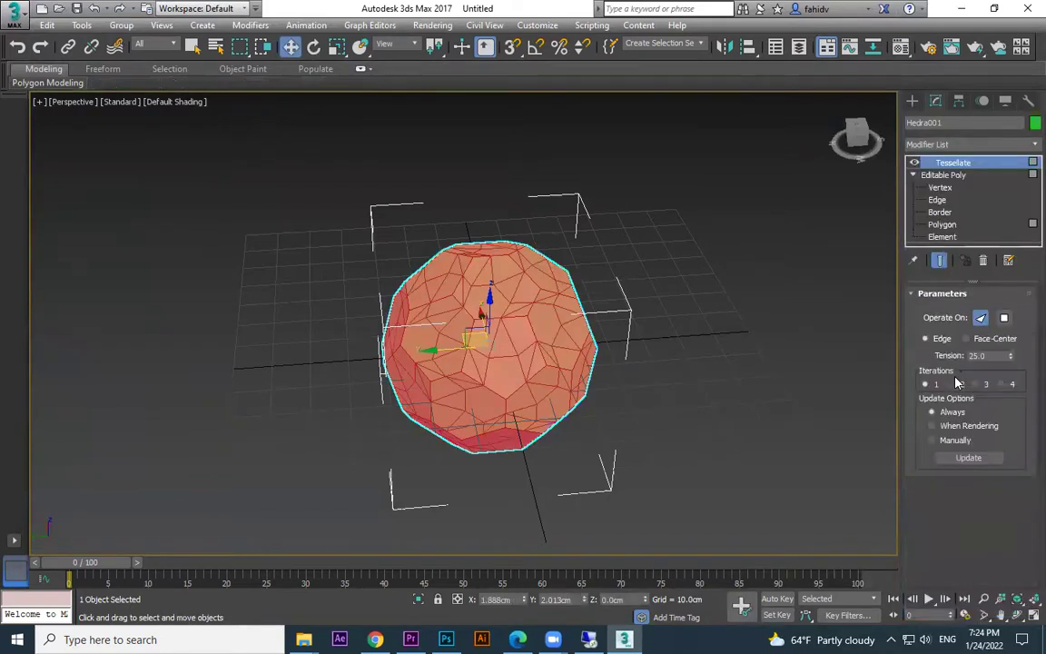
left_click(1004, 319)
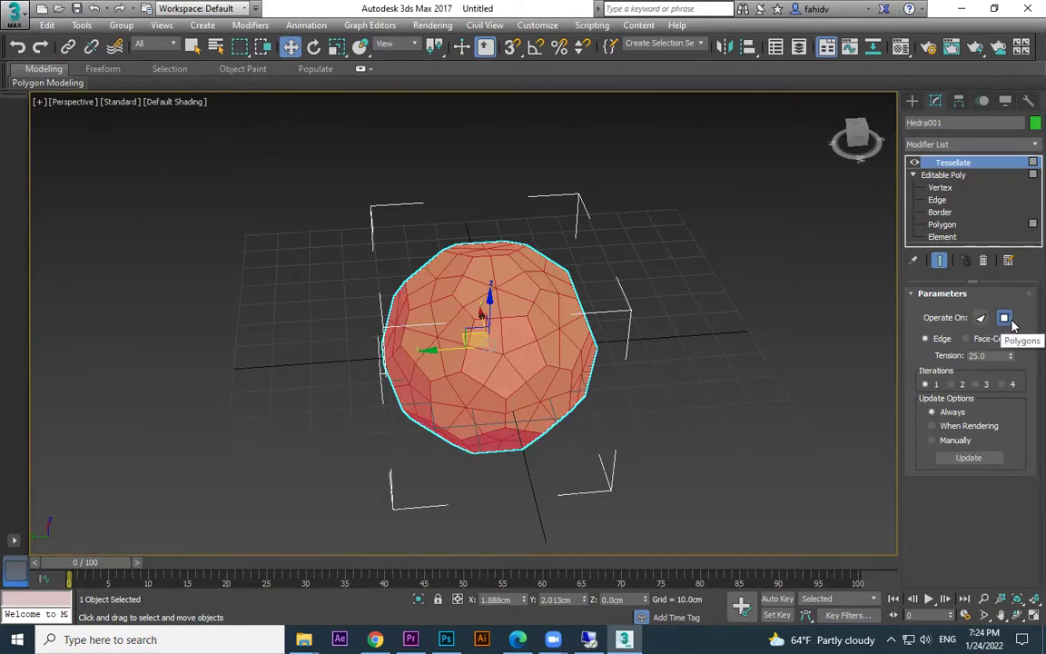
left_click(952, 384)
scroll(537, 304, "up", 2)
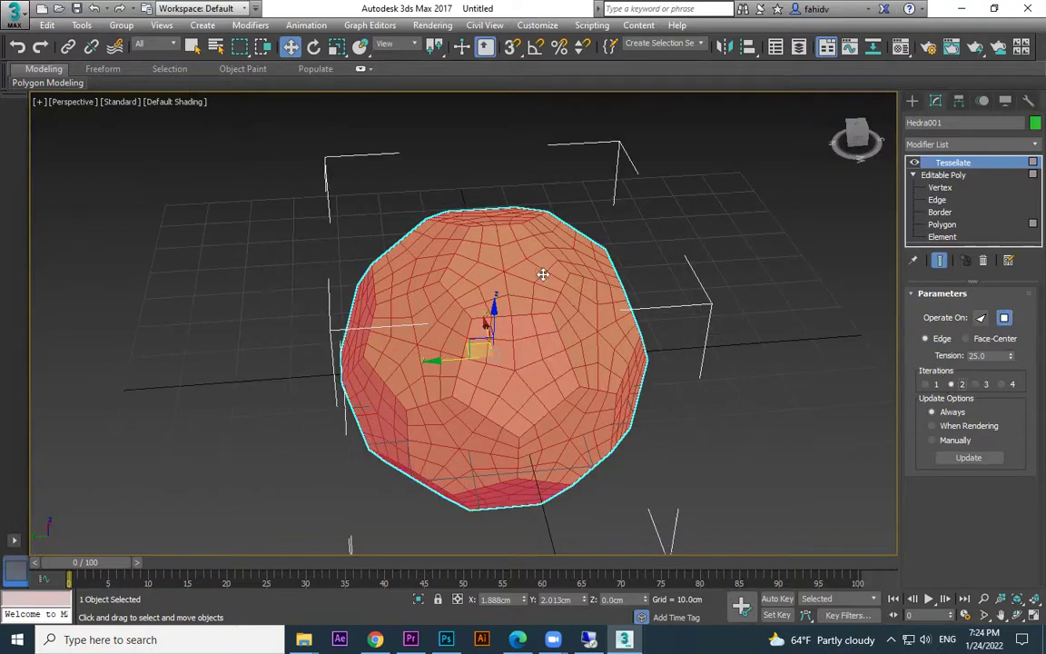
Add a Spherify modifier to round the tessellated hedra into a ball.
left_click(1024, 146)
type("sp")
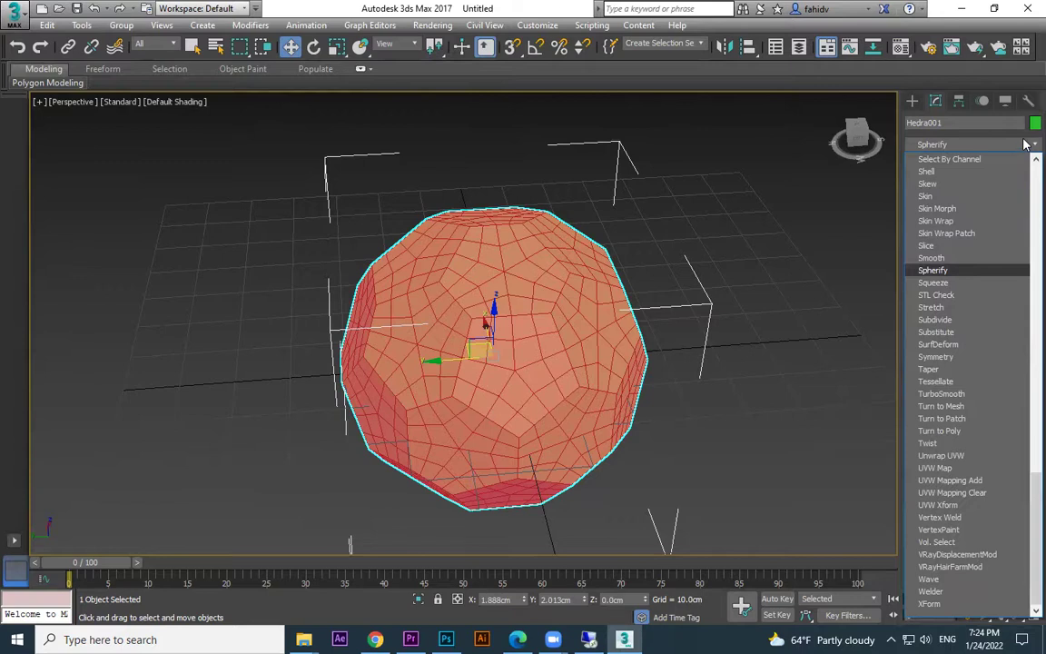
key("Return")
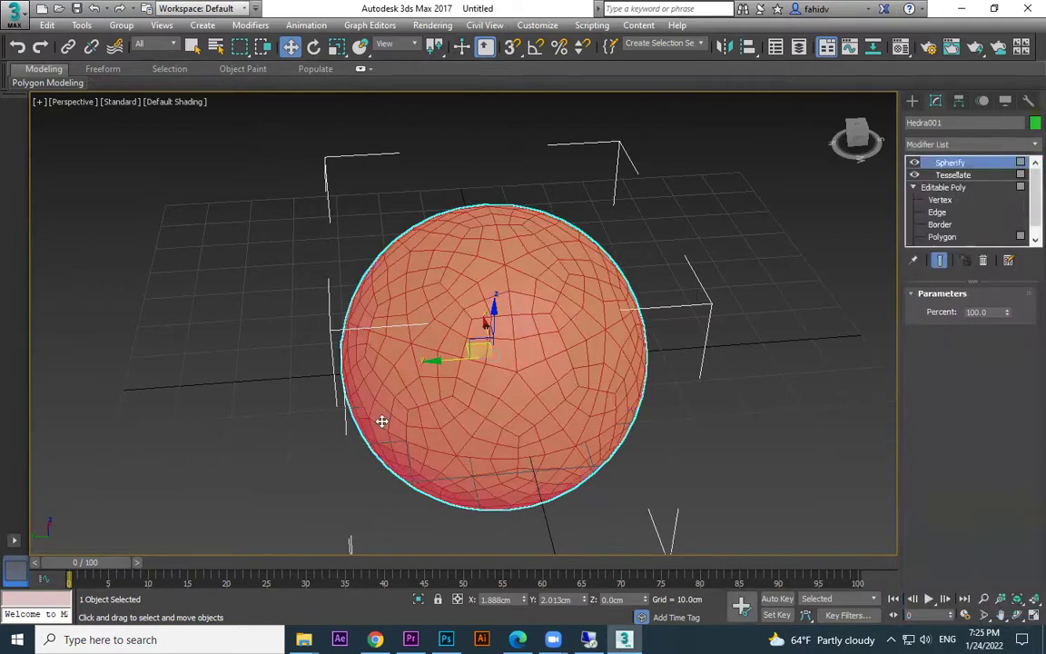
Convert the ball to an Editable Poly and activate polygon level with all polygons selected.
right_click(545, 253)
mouse_move(618, 411)
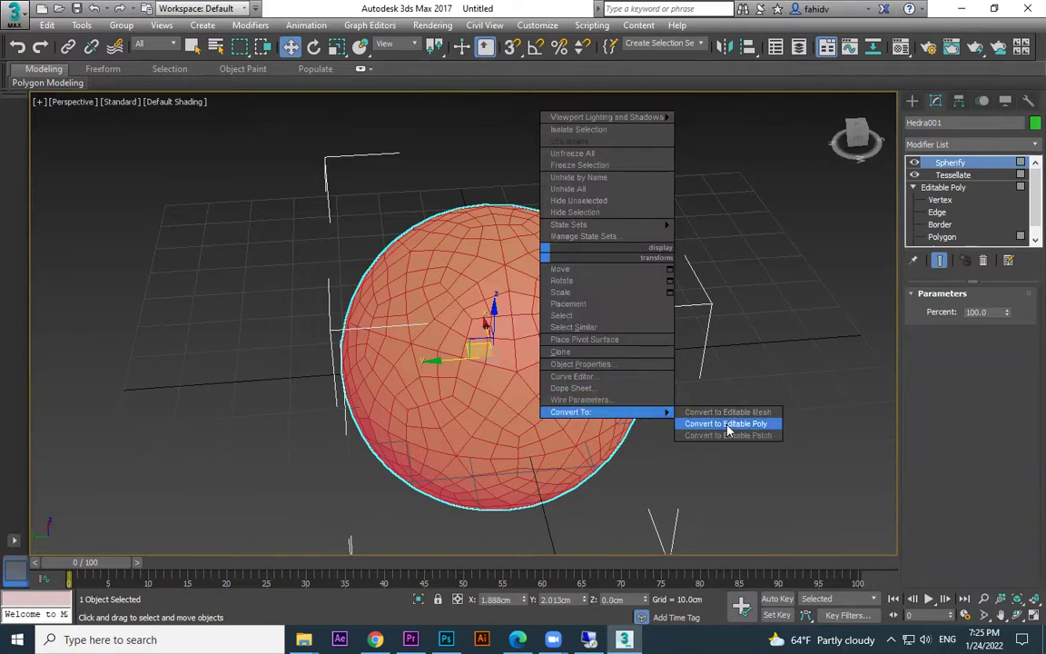
left_click(727, 424)
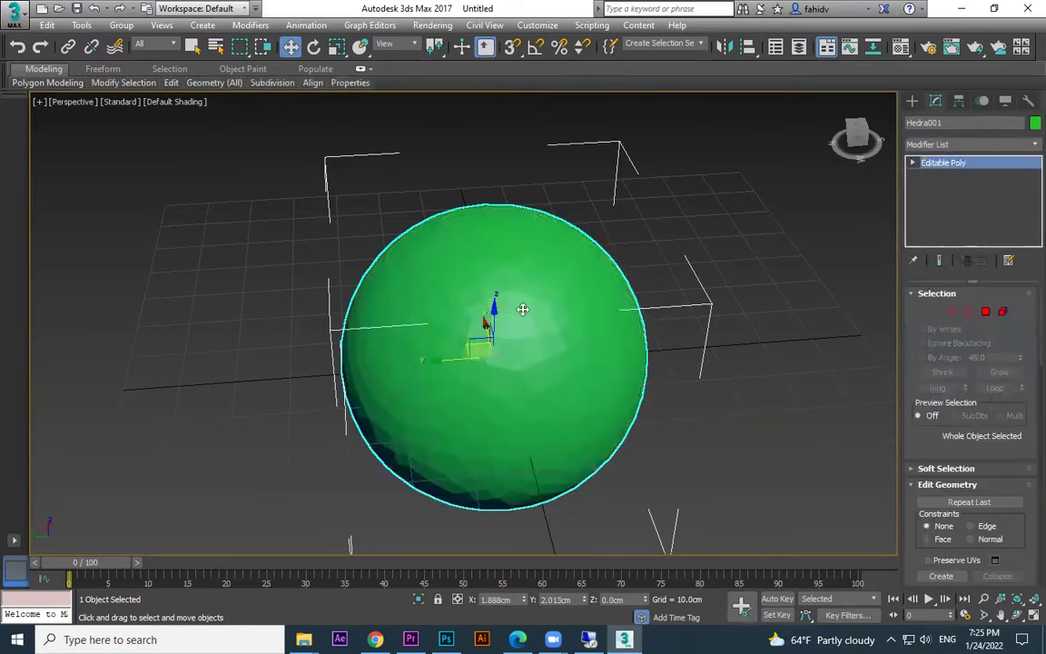
left_click(985, 312)
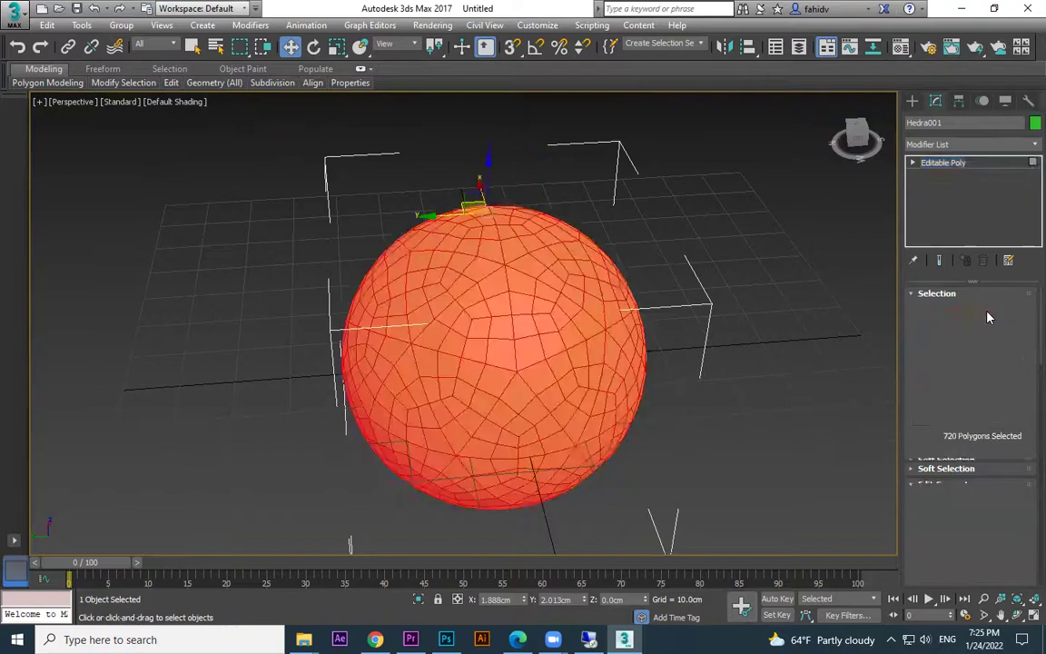
left_click_drag(208, 545, 208, 543)
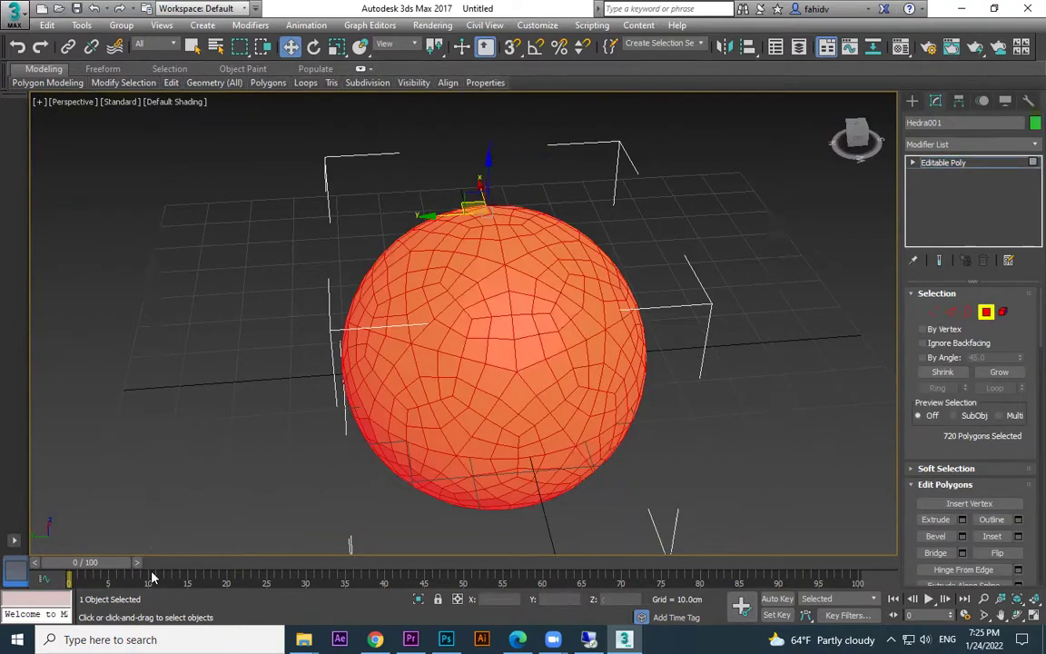
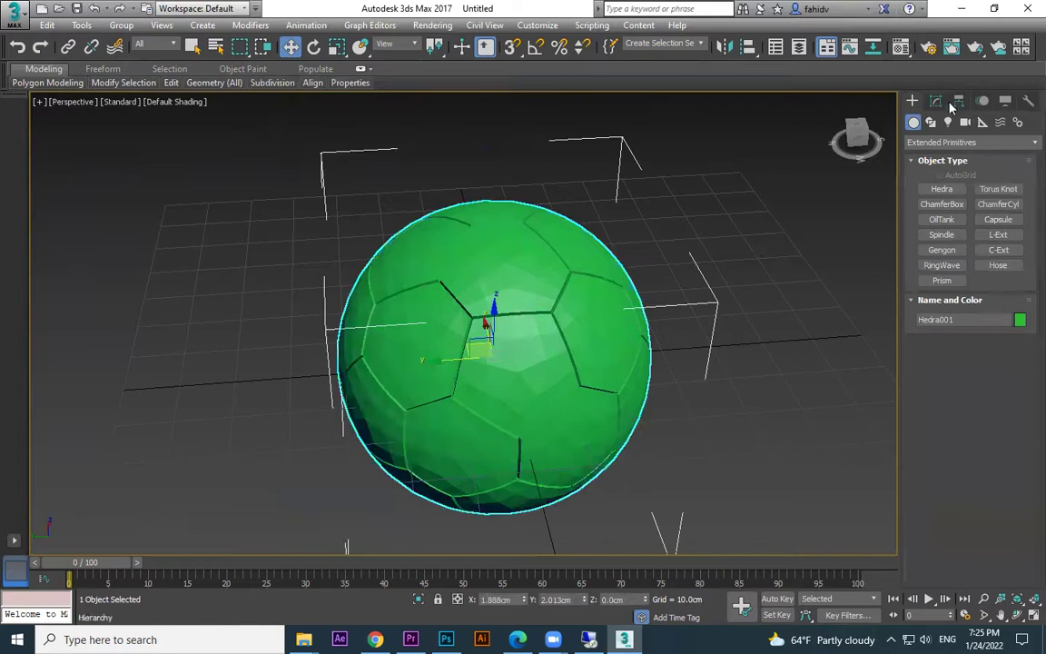
Add a MeshSmooth modifier to the ball and set its subdivision method to Classic.
left_click(1026, 144)
scroll(963, 227, "down", 10)
left_click(917, 241)
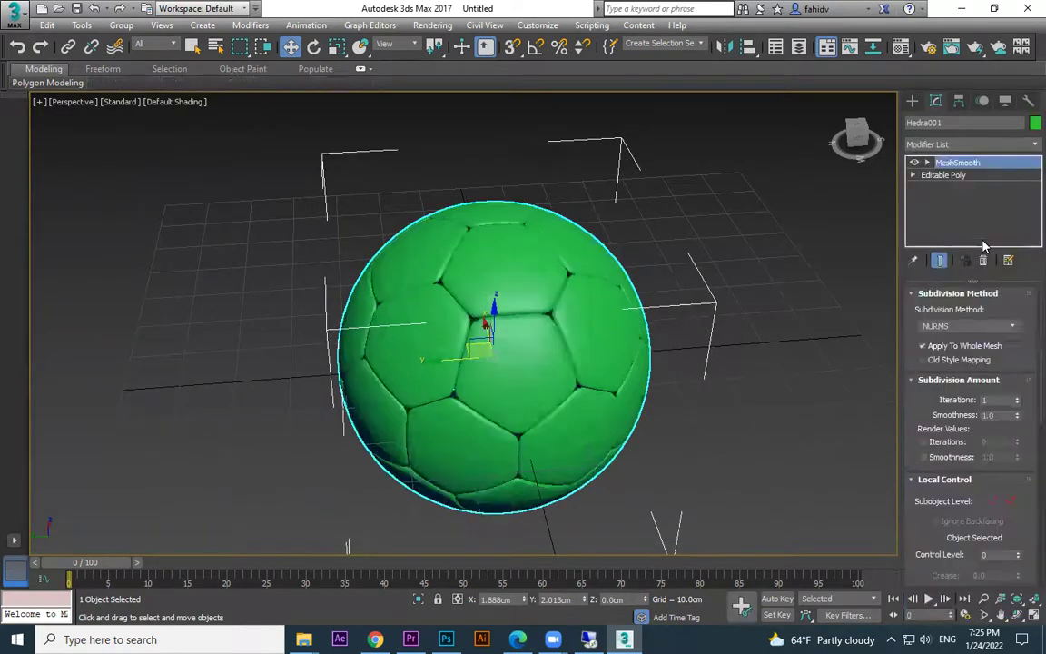
left_click(975, 326)
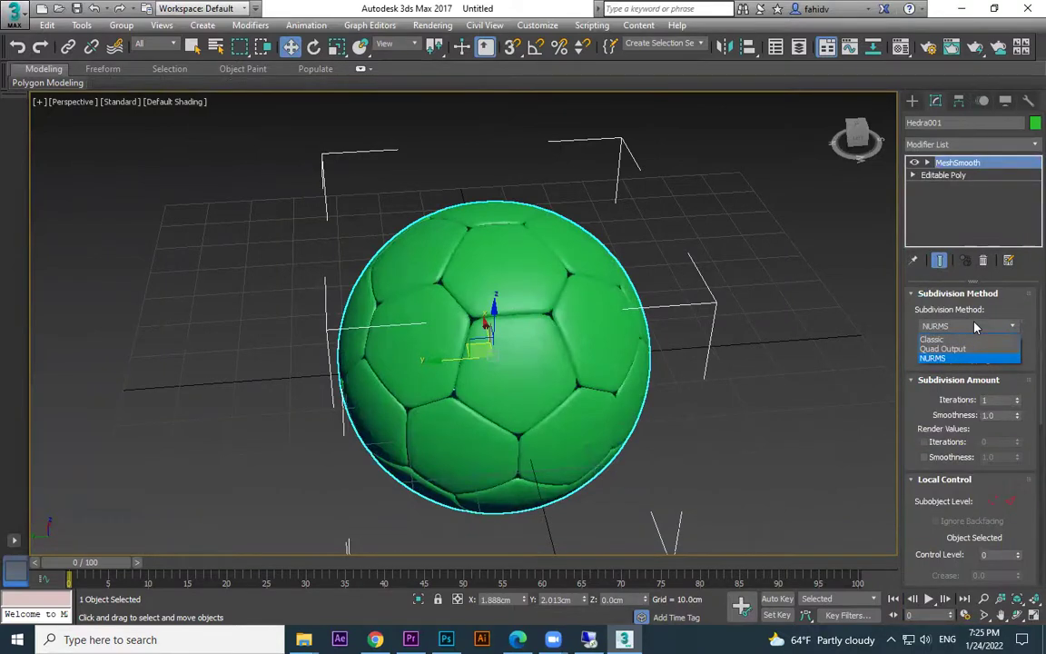
left_click(935, 339)
Convert the smoothed ball to an Editable Poly.
middle_click_drag(793, 372, 840, 373)
right_click(624, 282)
mouse_move(713, 449)
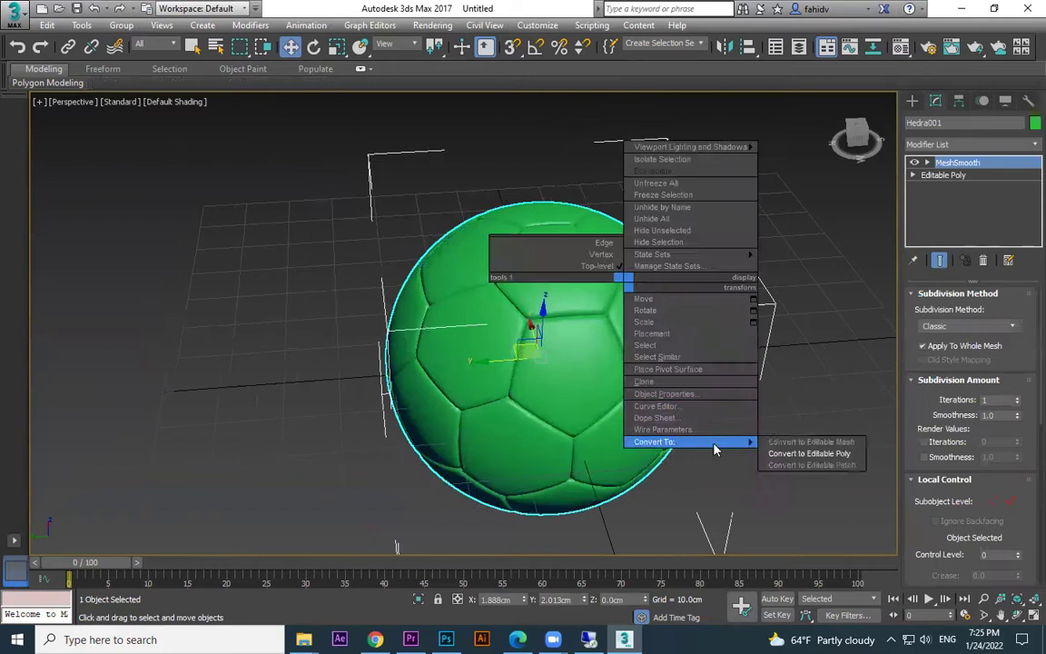
left_click(830, 453)
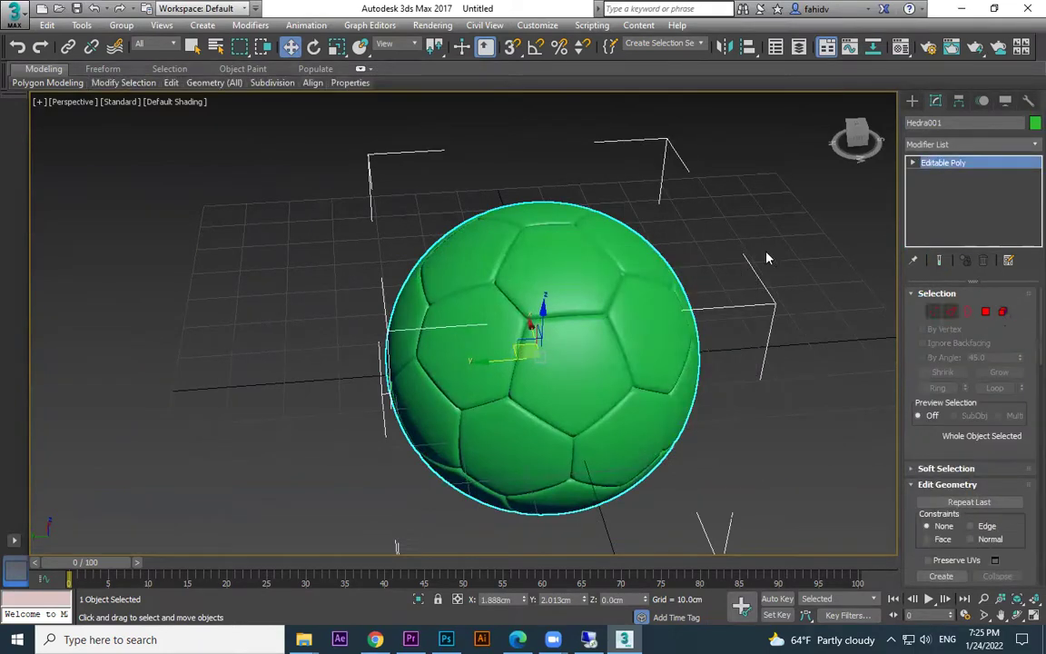
Assign the first sample material to the ball and set its diffuse colour to white (255, 255, 255).
left_click(767, 259)
left_click(560, 283)
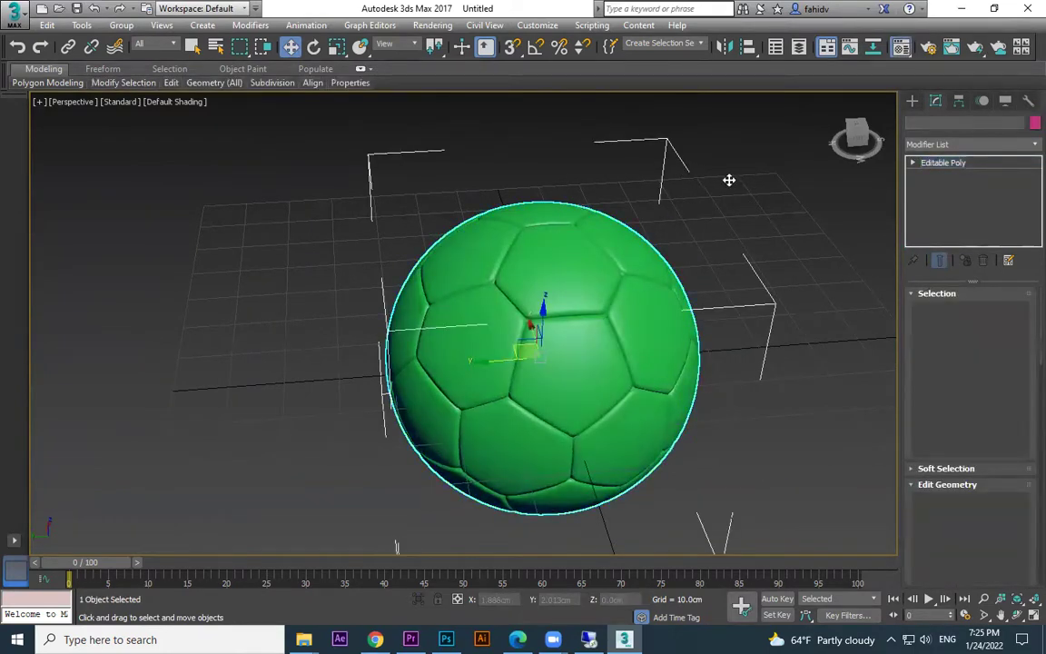
key("m")
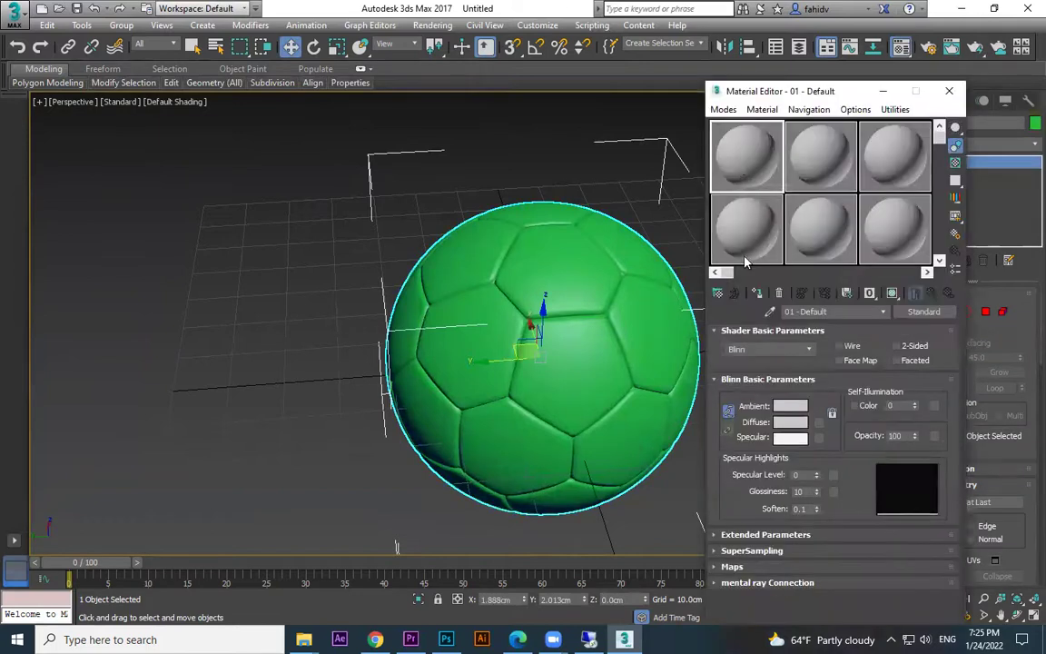
left_click(757, 294)
left_click(789, 421)
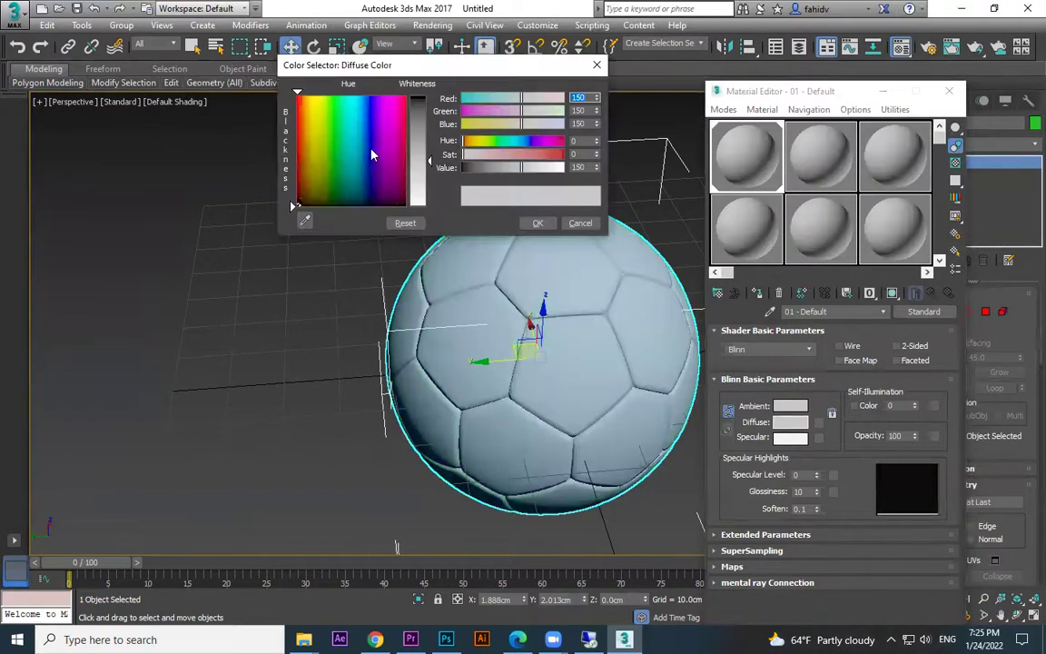
mouse_move(320, 119)
left_mouse_down()
mouse_move(313, 105)
mouse_move(323, 138)
left_mouse_up()
left_click_drag(429, 162, 430, 207)
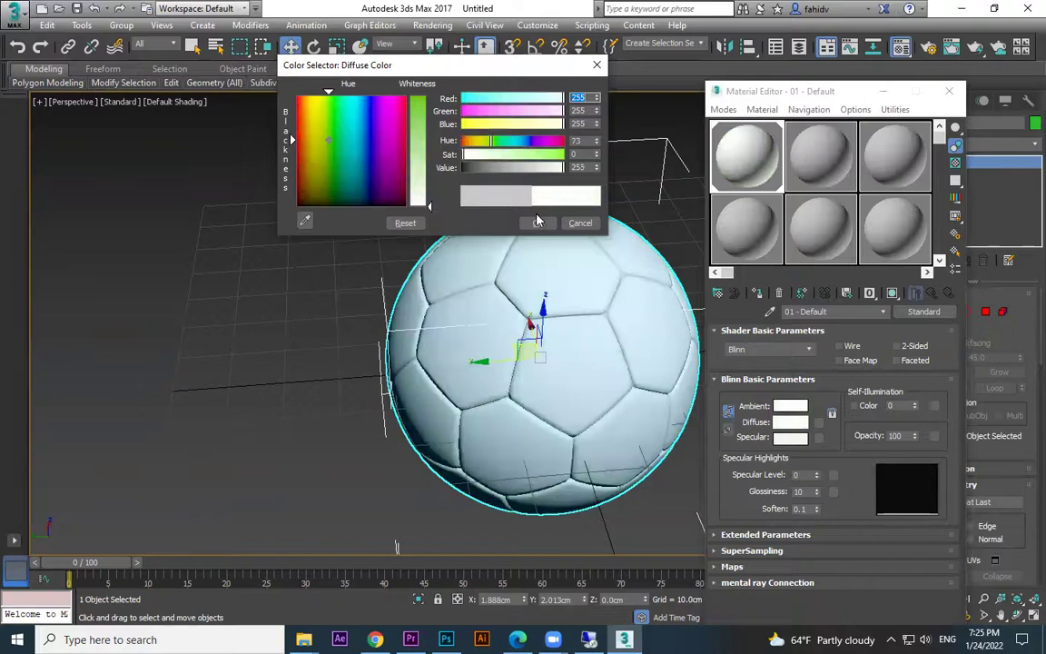
left_click(537, 223)
Select the pentagon panels all around the ball as elements.
middle_click_drag(697, 212, 521, 199)
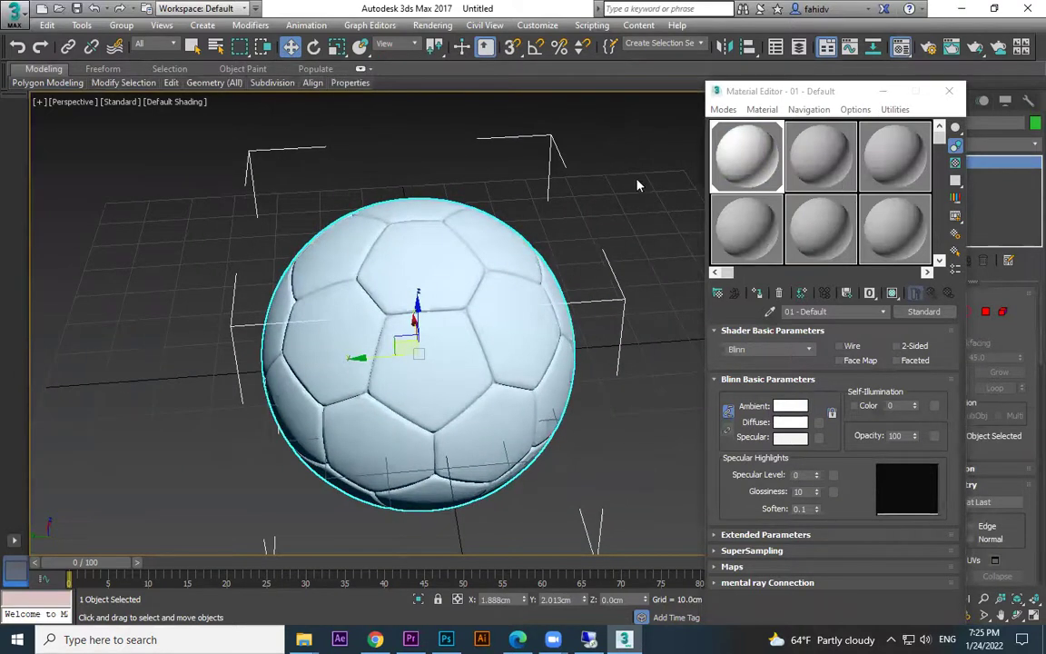
left_click(440, 348)
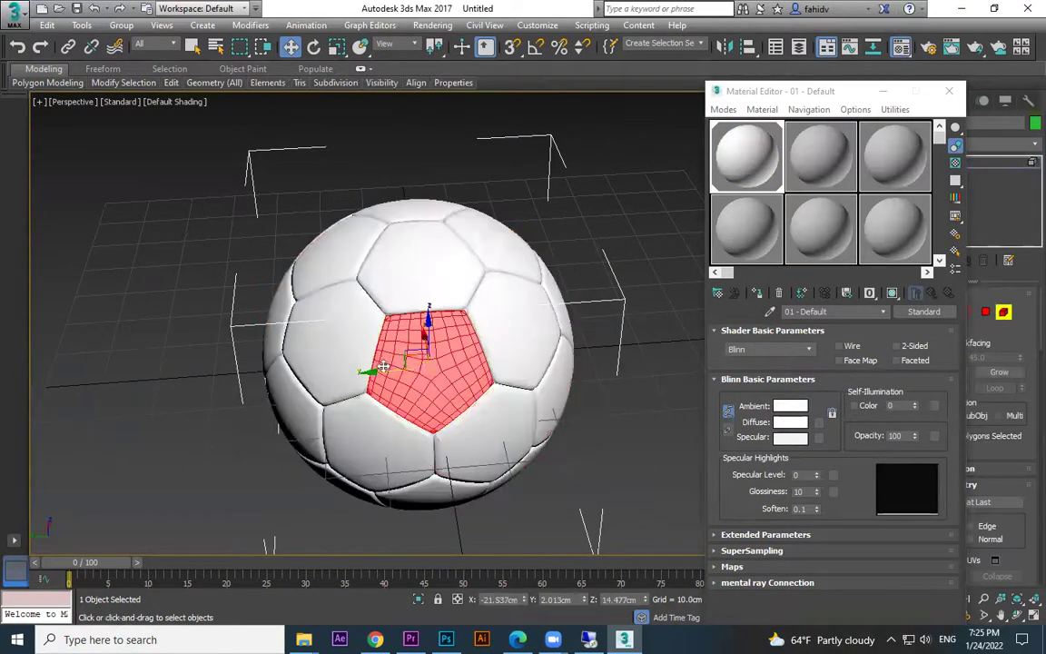
middle_click_drag(389, 354, 449, 357, "alt")
left_click(301, 361, "ctrl")
middle_click_drag(412, 420, 400, 394, "alt")
left_click(349, 498, "ctrl")
middle_click_drag(401, 508, 509, 354)
scroll(371, 334, "down", 3)
middle_click_drag(372, 334, 444, 357, "alt")
scroll(489, 324, "up", 1)
middle_click_drag(487, 324, 437, 326, "alt")
left_click(433, 331, "ctrl")
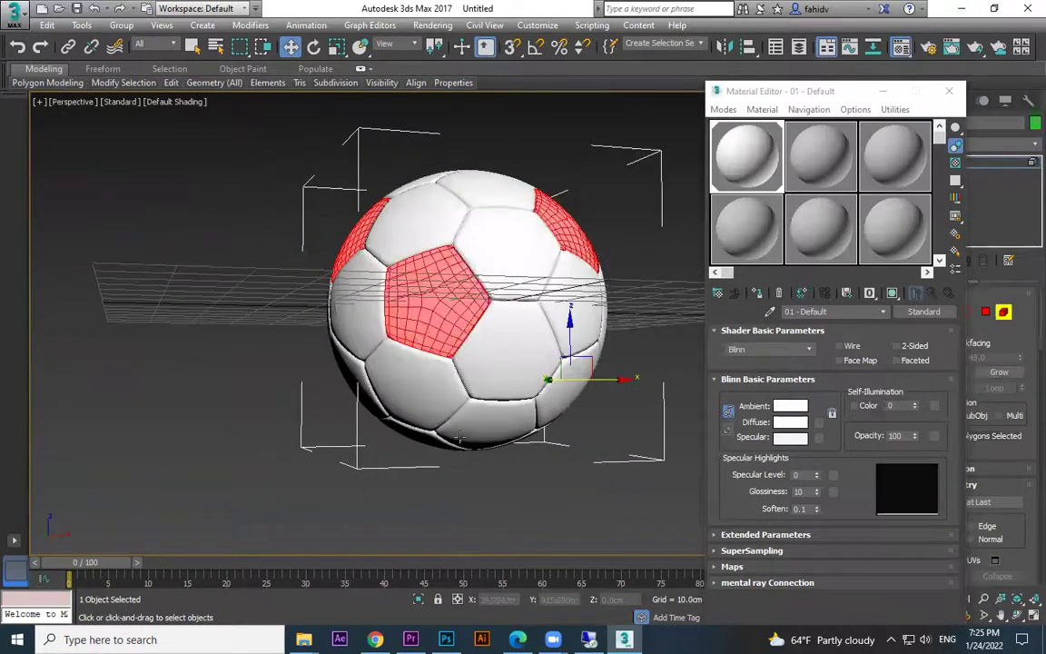
middle_click_drag(464, 443, 525, 336, "alt")
left_click(461, 310, "ctrl")
middle_click_drag(400, 341, 600, 296, "alt")
middle_click_drag(455, 294, 408, 282, "alt")
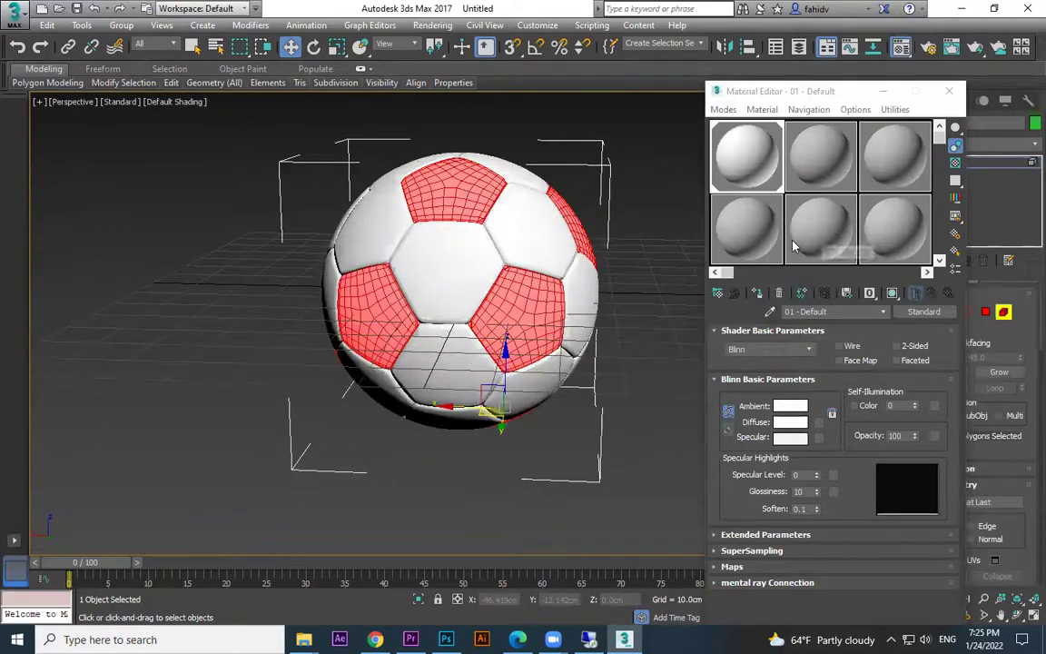
middle_click_drag(560, 329, 581, 273, "alt")
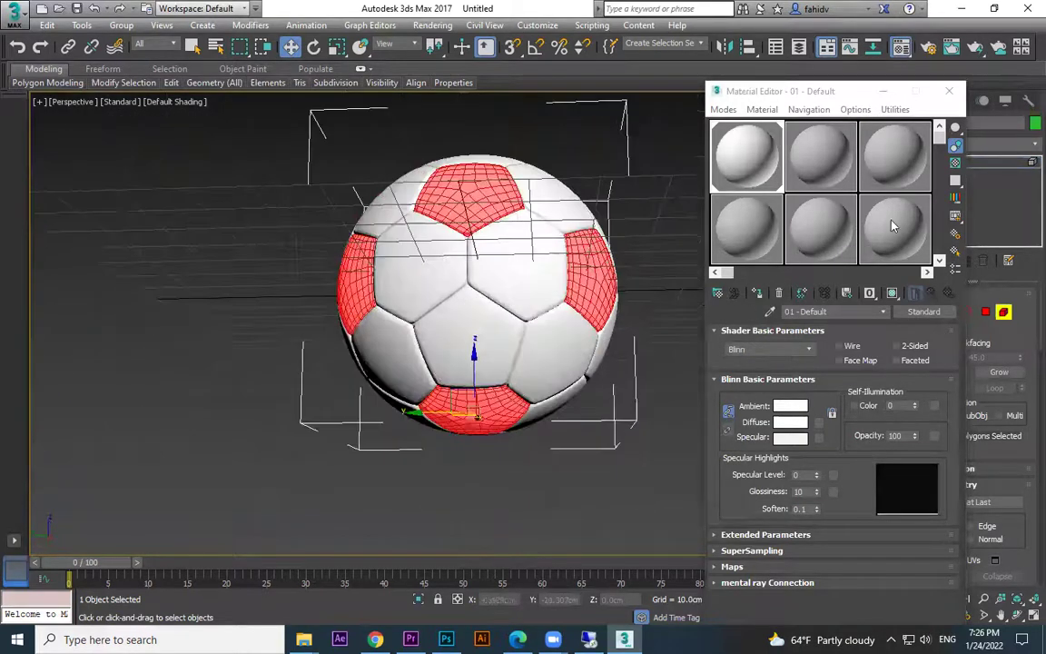
Assign the second sample material to the selected pentagons and give it a medium blue diffuse colour.
left_click(820, 173)
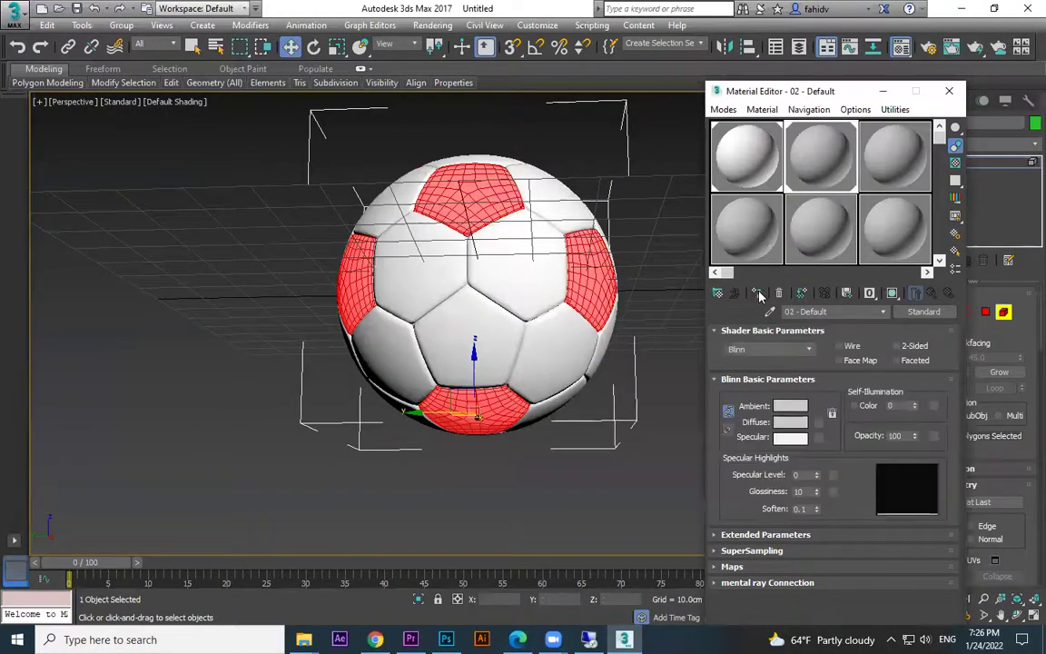
middle_click_drag(539, 264, 588, 292, "alt")
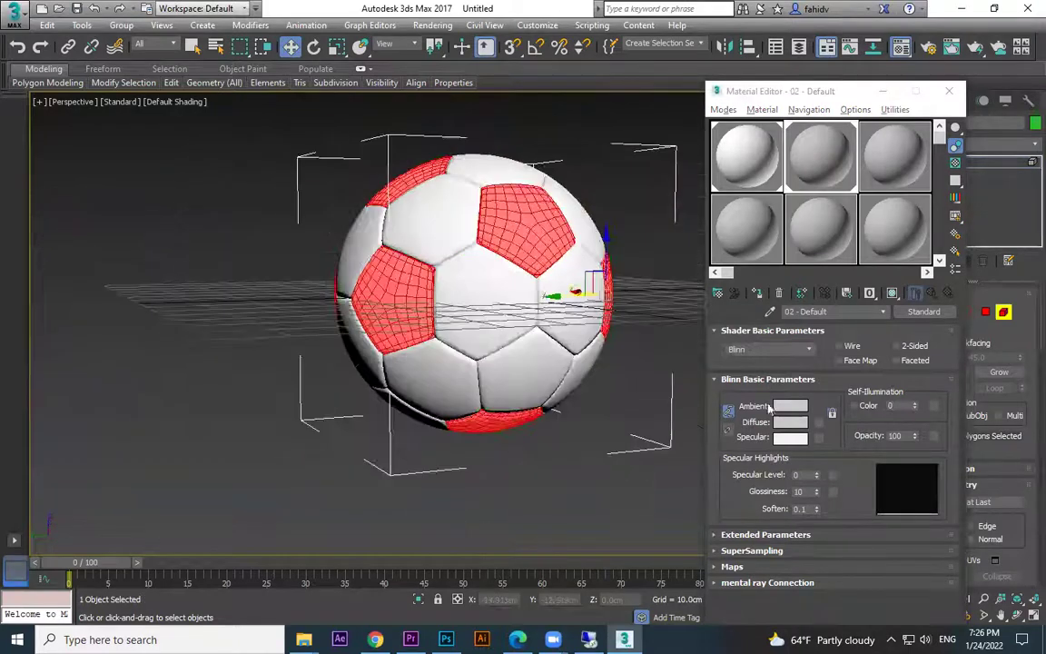
left_click(792, 424)
mouse_move(367, 138)
left_mouse_down()
mouse_move(370, 100)
mouse_move(359, 94)
left_mouse_up()
left_click_drag(433, 116, 432, 94)
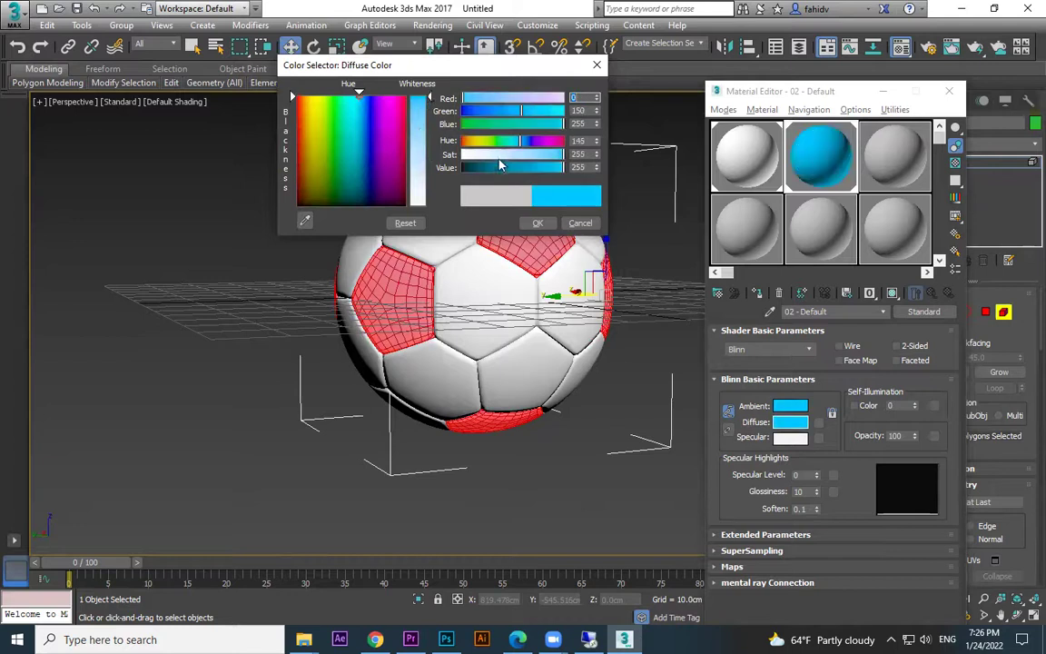
left_click(518, 169)
left_click(538, 222)
left_click(949, 91)
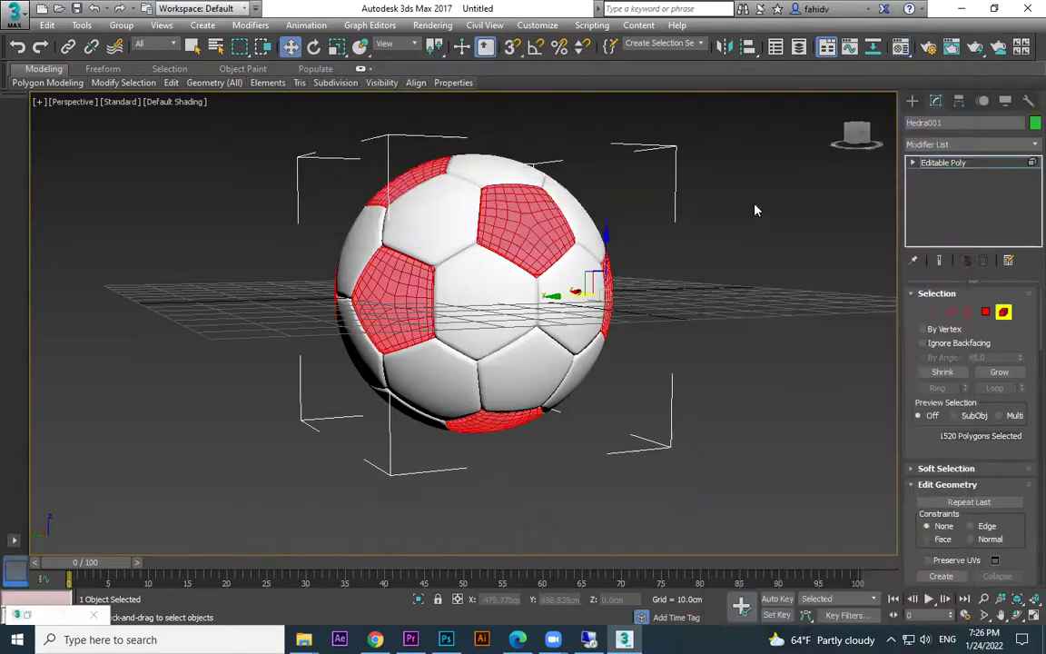
Leave the ball's sub-object editing and clear the selection.
left_click(704, 378)
key("3")
scroll(731, 375, "down", 3)
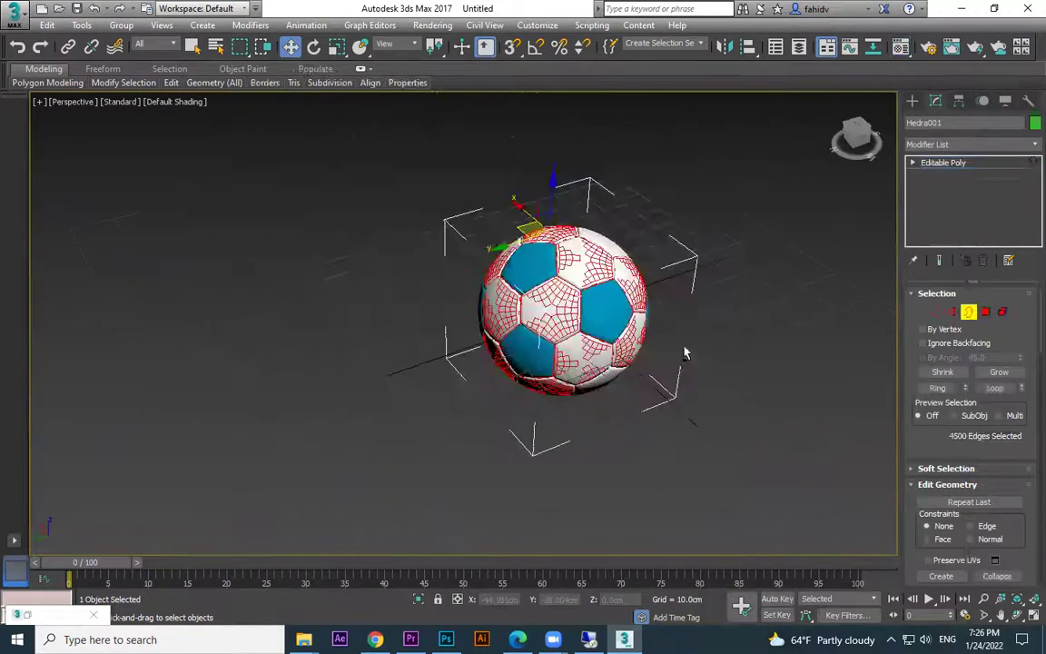
middle_click_drag(684, 352, 736, 355, "alt")
left_click(911, 103)
left_click(751, 302)
Select the whole ball and rotate it freely about its centre.
middle_click_drag(726, 309, 515, 235, "alt")
left_click(514, 234)
key("e")
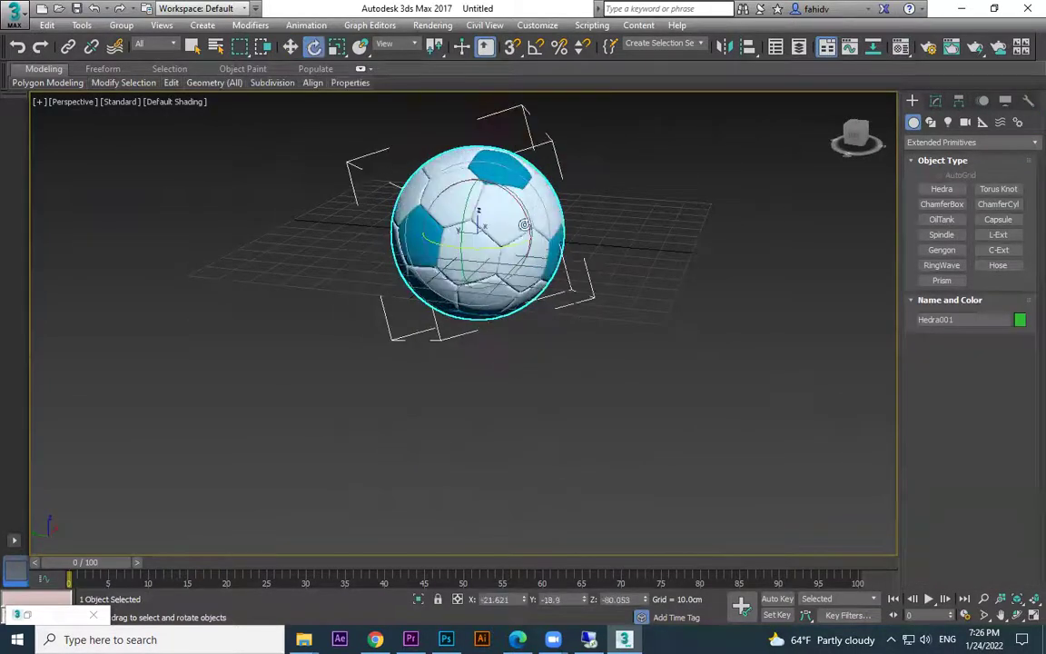